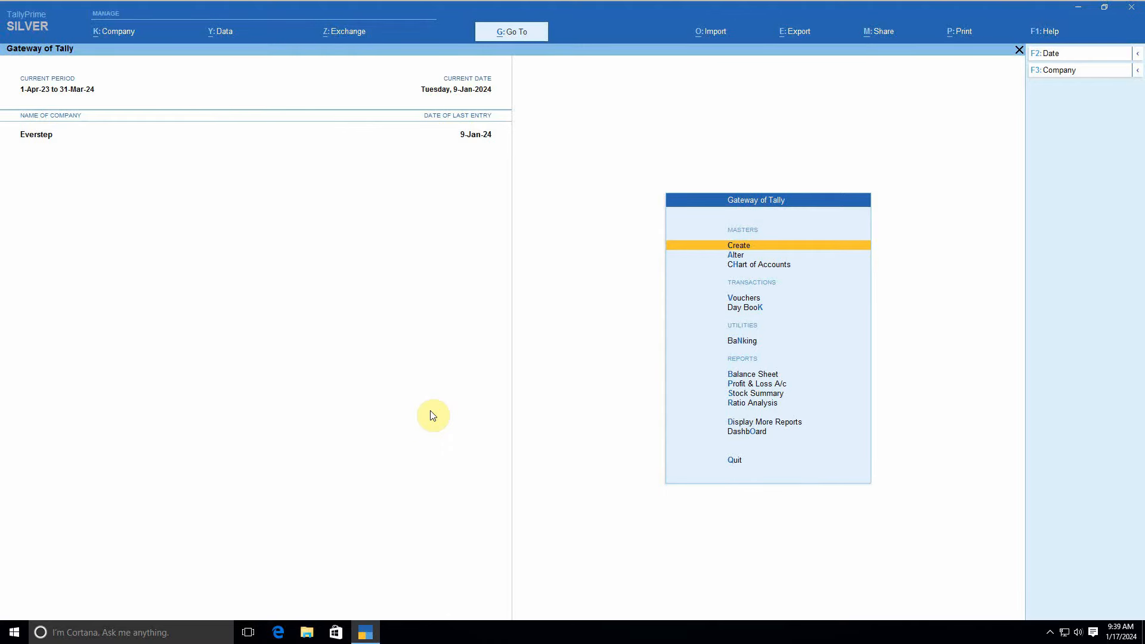
Step: Open the existing Online Sales voucher type for alteration
{"action": "key", "text": "Down"}
{"action": "key", "text": "Return"}
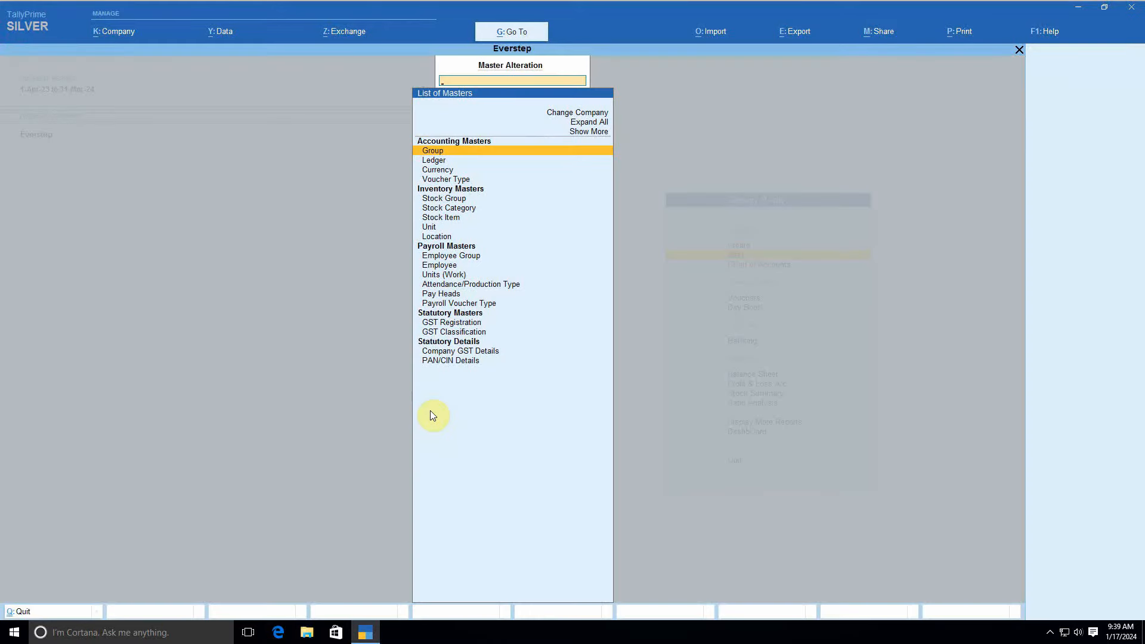
{"action": "type", "text": "S"}
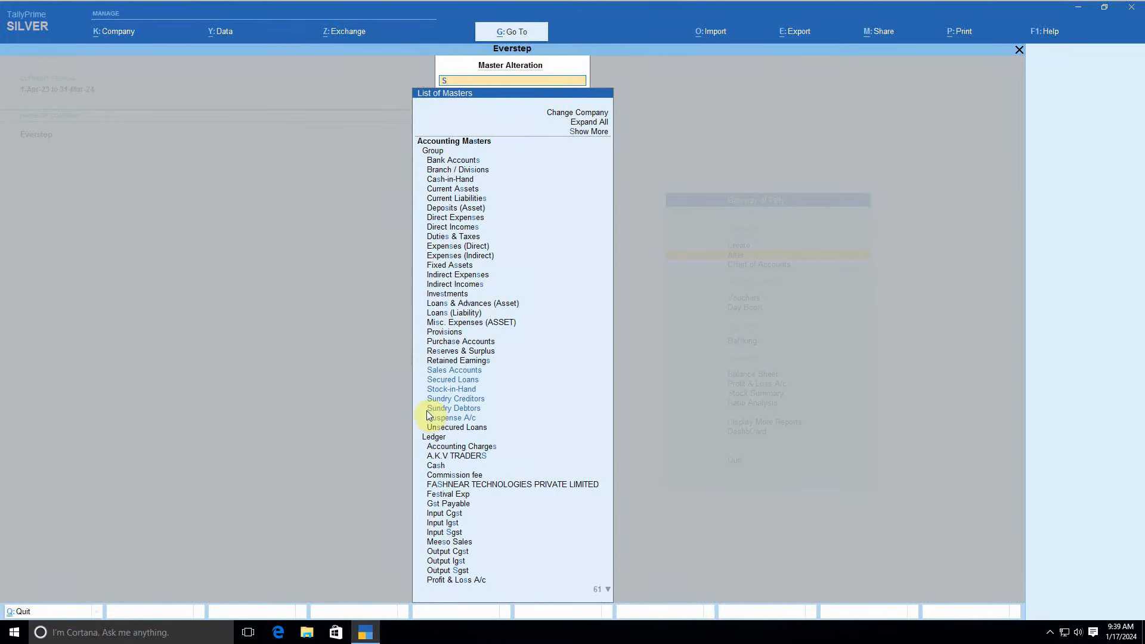
{"action": "key", "text": "BackSpace"}
{"action": "type", "text": "On"}
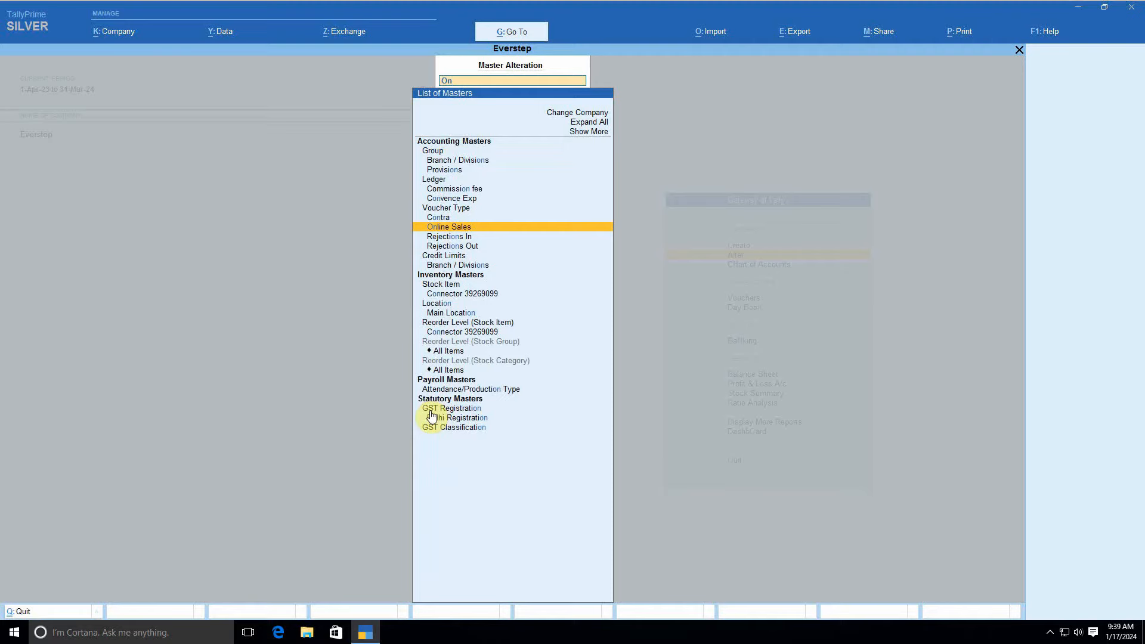
{"action": "key", "text": "Return"}
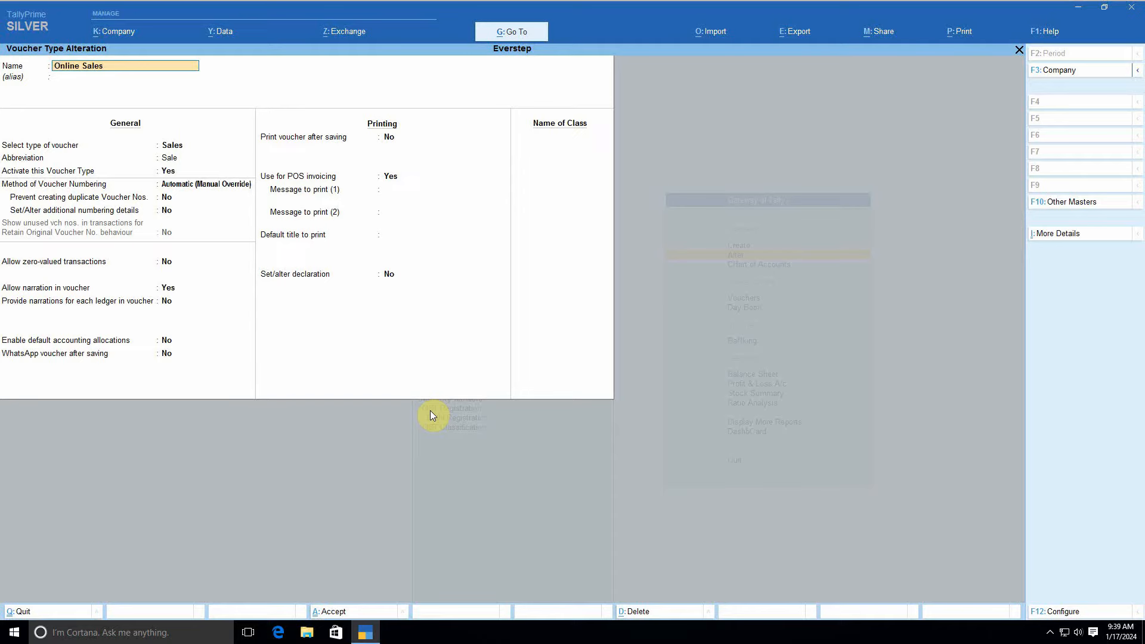
Step: Review the Online Sales voucher type's numbering, narration and POS invoicing settings, then accept them unchanged and return to the Gateway of Tally
{"action": "key", "text": "Return"}
{"action": "key", "text": "Return"}
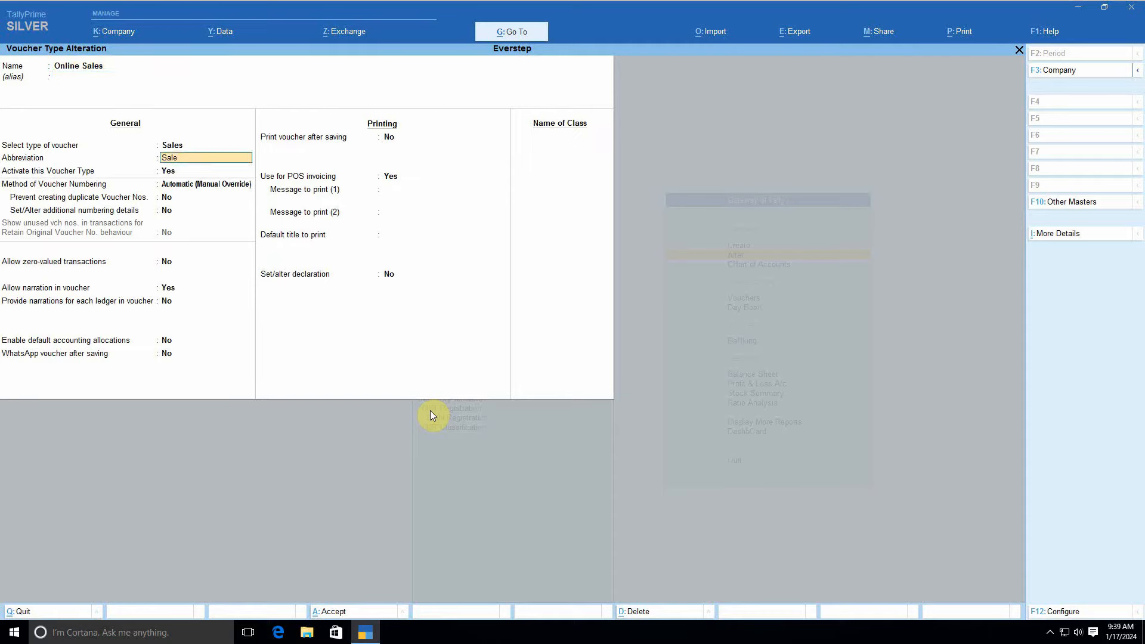
{"action": "key", "text": "Return"}
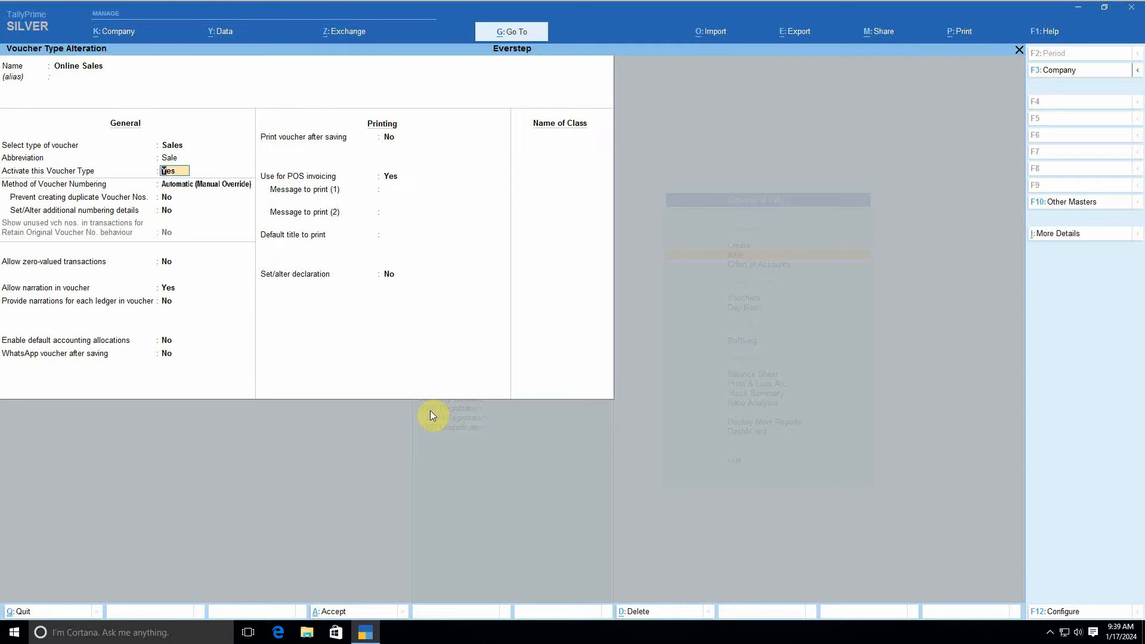
{"action": "key", "text": "Return"}
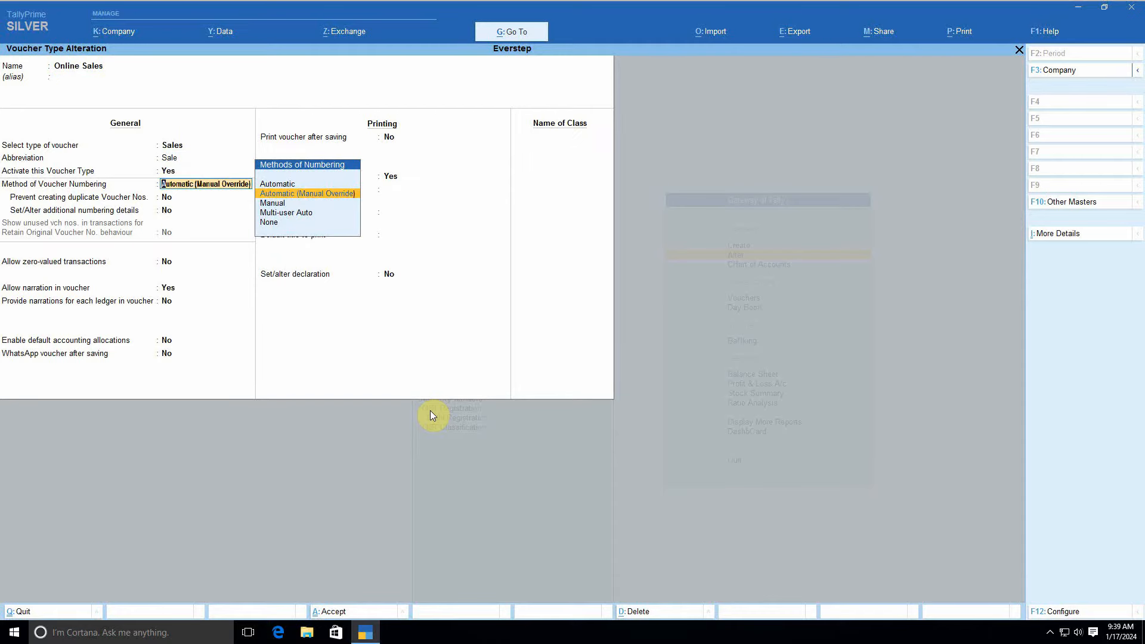
{"action": "key", "text": "Return"}
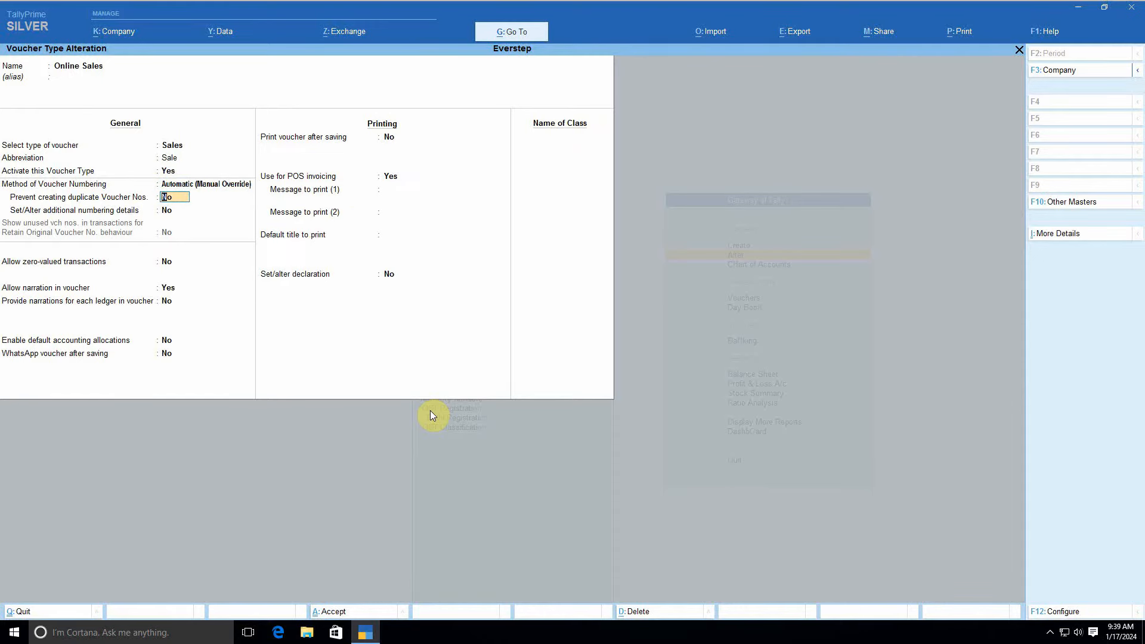
{"action": "key", "text": "Return"}
{"action": "key", "text": "Return"}
{"action": "key", "text": "Return"}
{"action": "key", "text": "Return"}
{"action": "key", "text": "Return"}
{"action": "key", "text": "Return"}
{"action": "key", "text": "Return"}
{"action": "key", "text": "Return"}
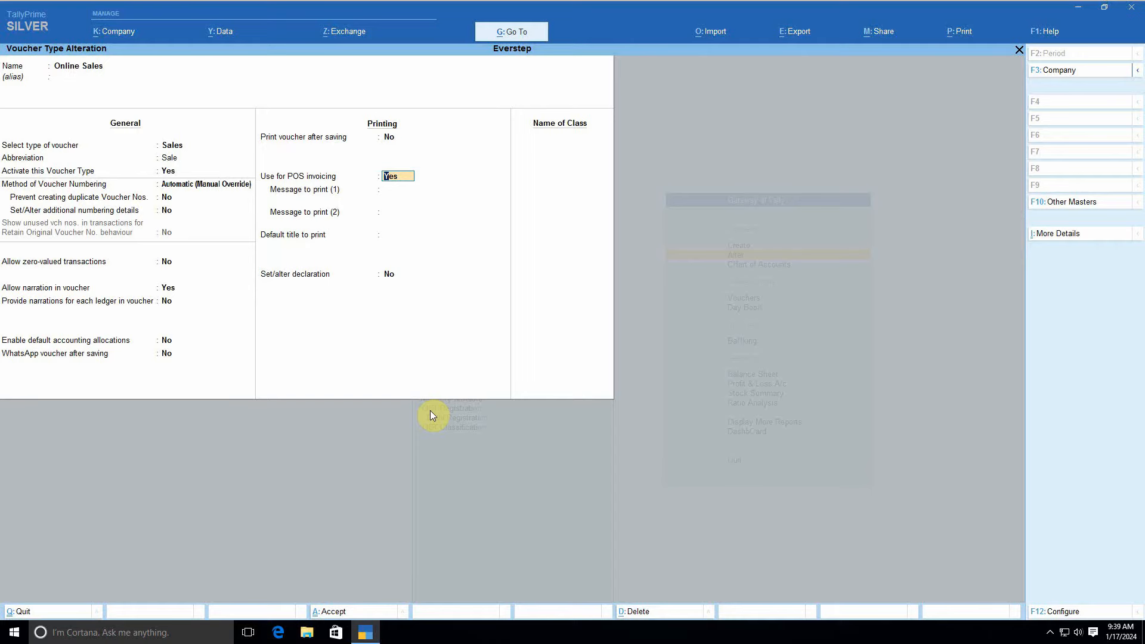
{"action": "key", "text": "ctrl"}
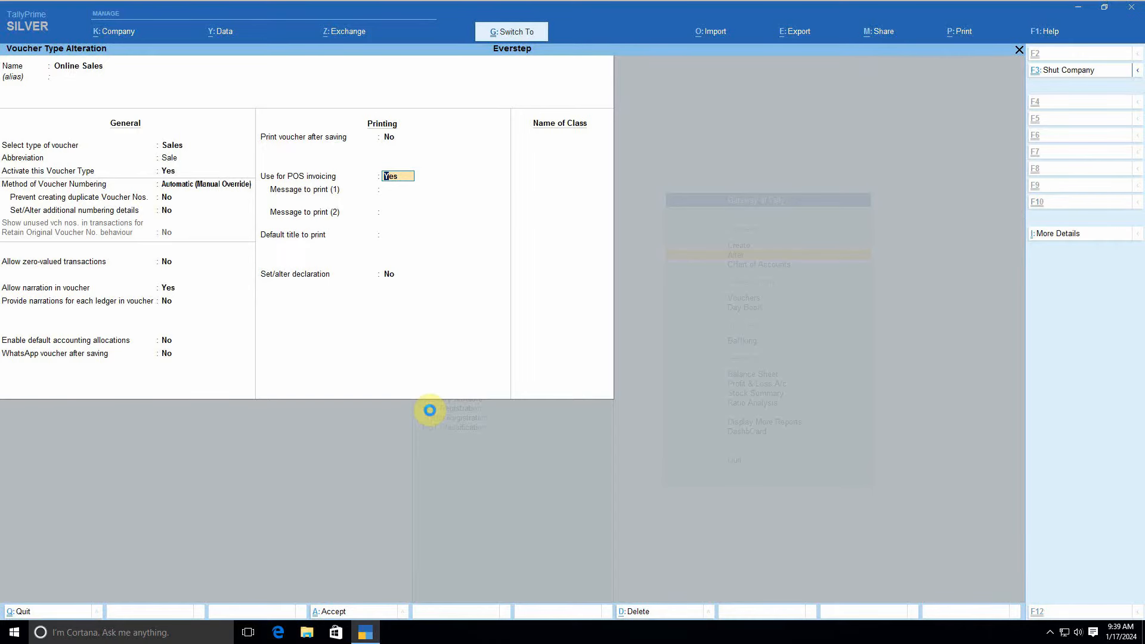
{"action": "key", "text": "ctrl+a"}
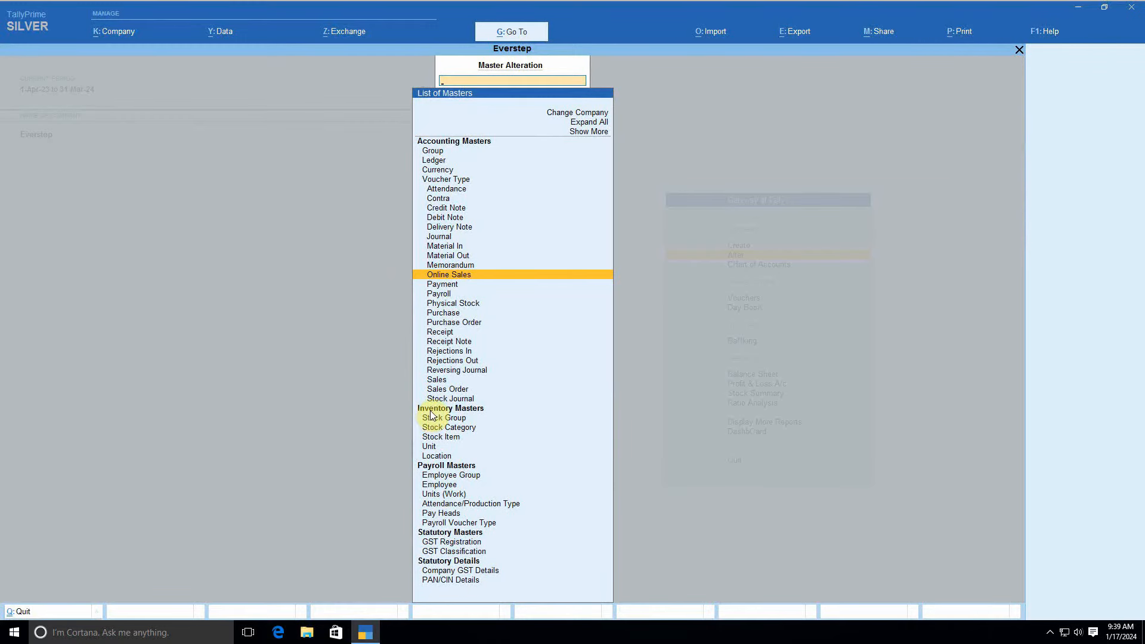
{"action": "key", "text": "Escape"}
Step: View the blank creation form for a new voucher type and return to the Gateway of Tally
{"action": "key", "text": "Up"}
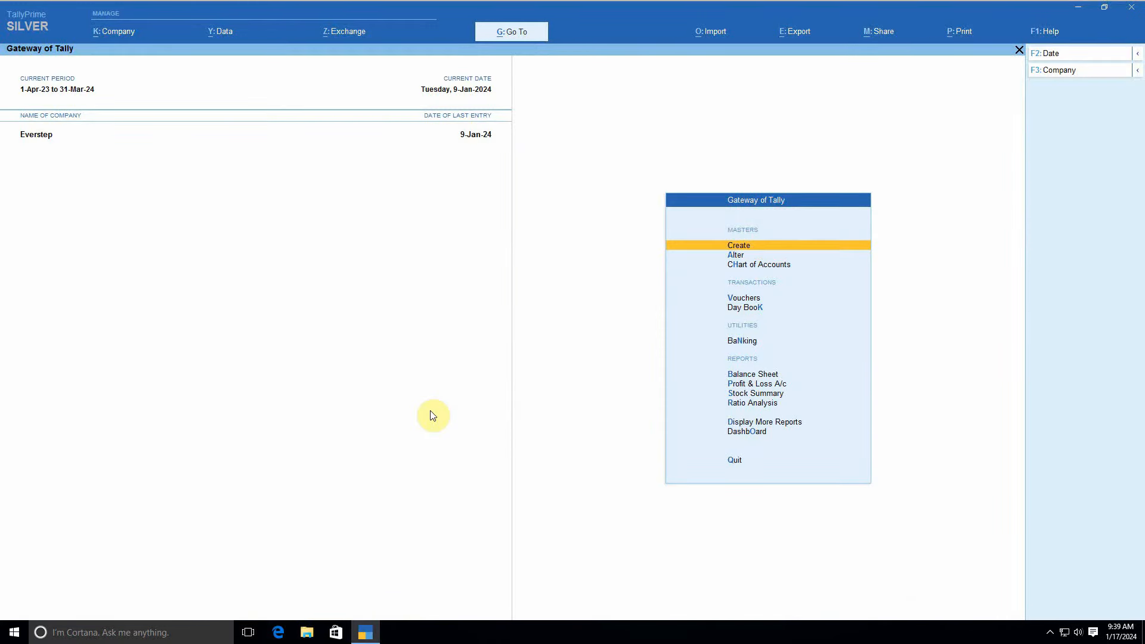
{"action": "key", "text": "Return"}
{"action": "key", "text": "Down"}
{"action": "key", "text": "Down"}
{"action": "key", "text": "Down"}
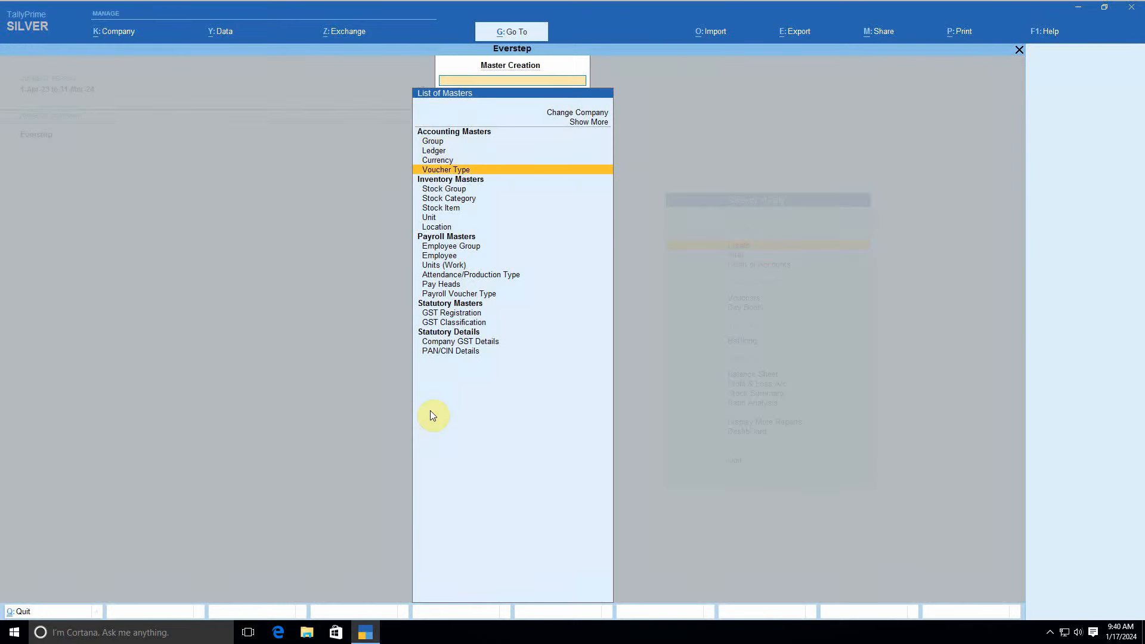
{"action": "key", "text": "Return"}
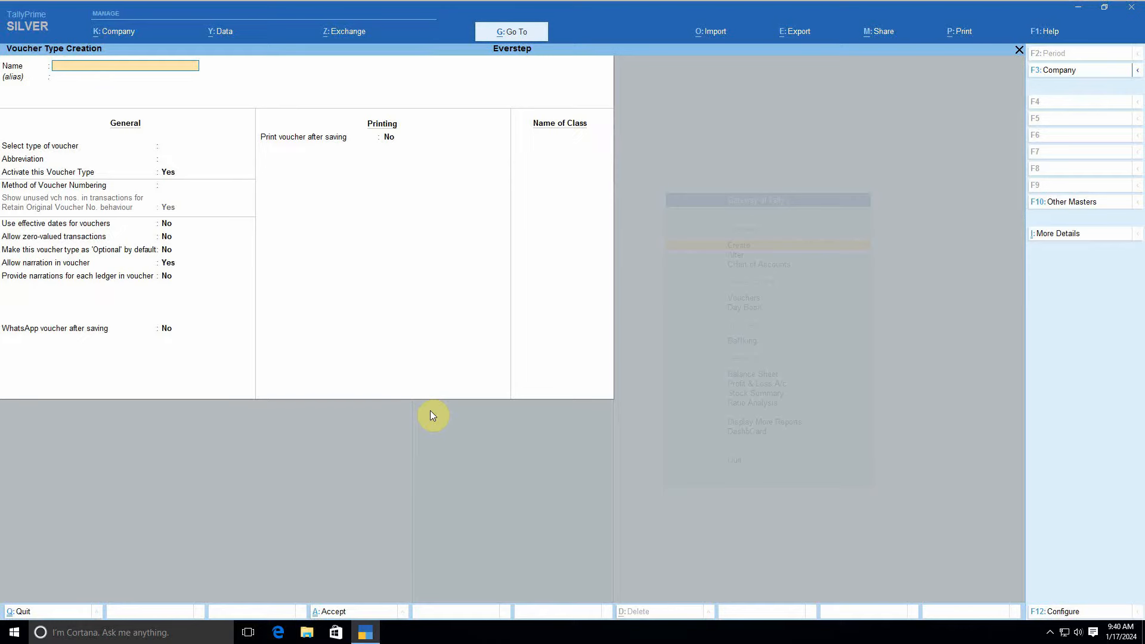
{"action": "key", "text": "Escape"}
{"action": "key", "text": "Escape"}
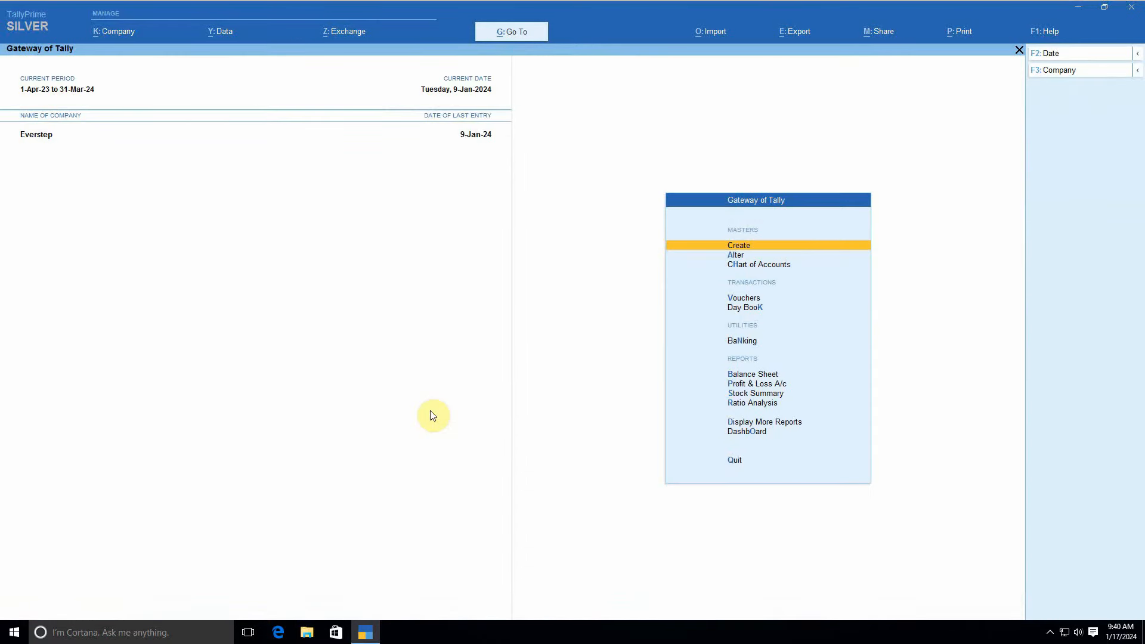
Step: Start a new sales voucher using the Online Sales voucher type
{"action": "key", "text": "v"}
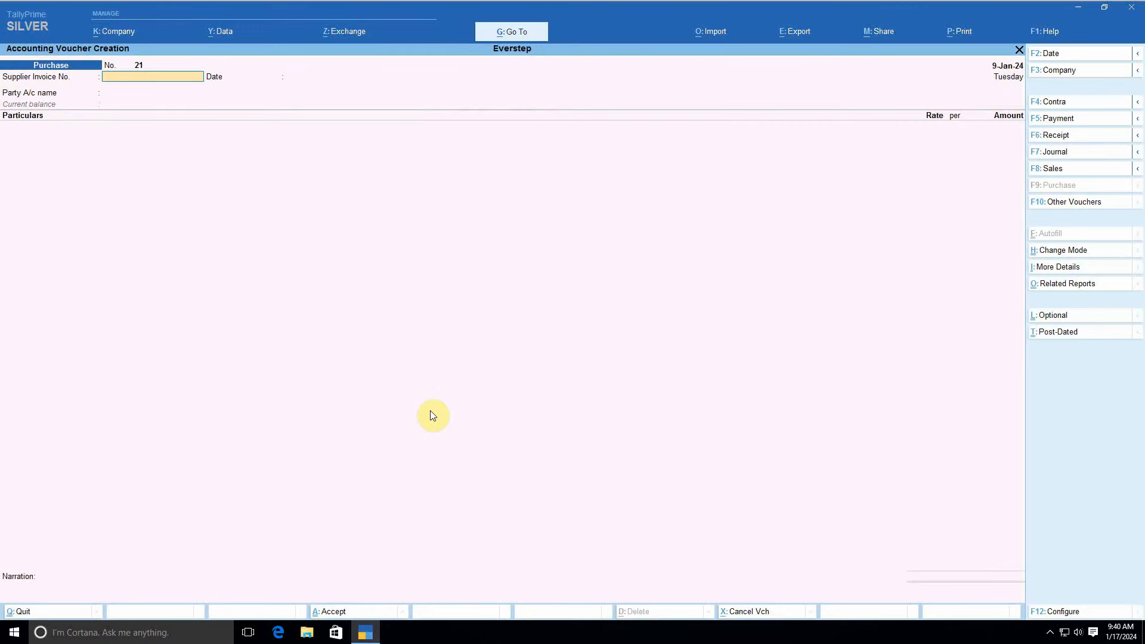
{"action": "key", "text": "F8"}
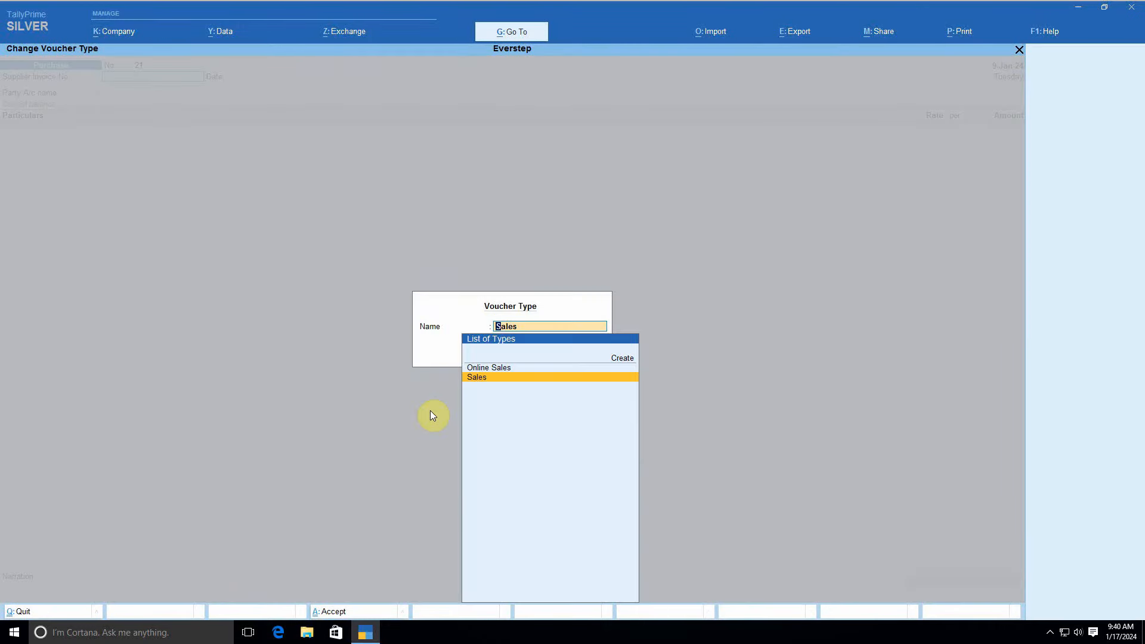
{"action": "key", "text": "Up"}
{"action": "left_click", "coordinate": [439, 419]}
{"action": "key", "text": "Return"}
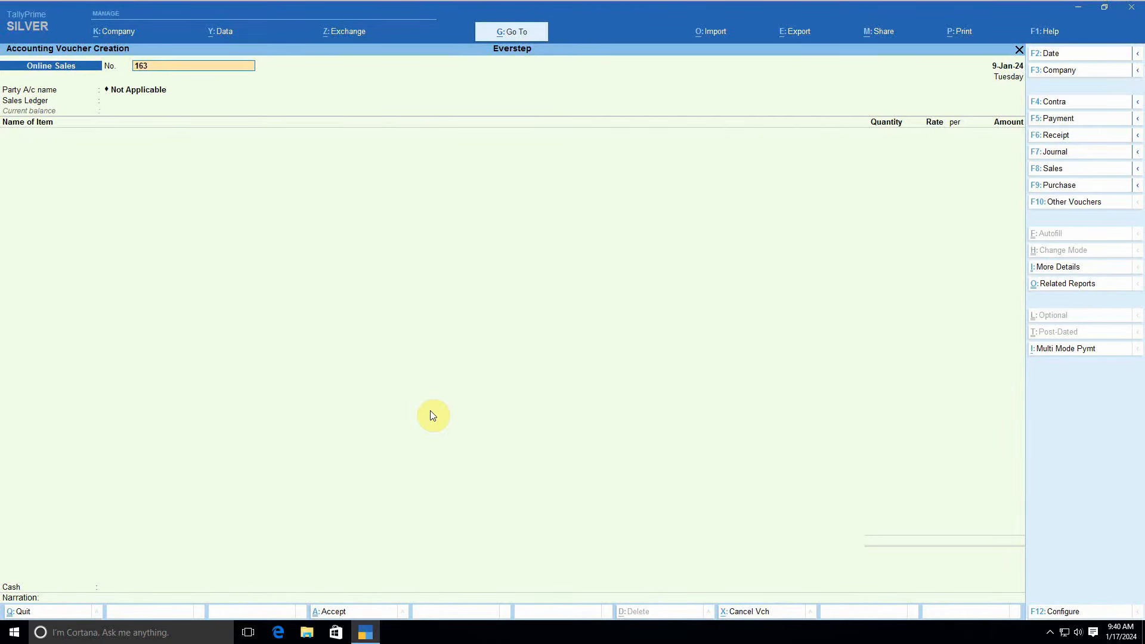
Step: Keep the party as Not Applicable and set its state to Uttar Pradesh with Unregistered/Consumer GST registration and no GSTIN
{"action": "key", "text": "Return"}
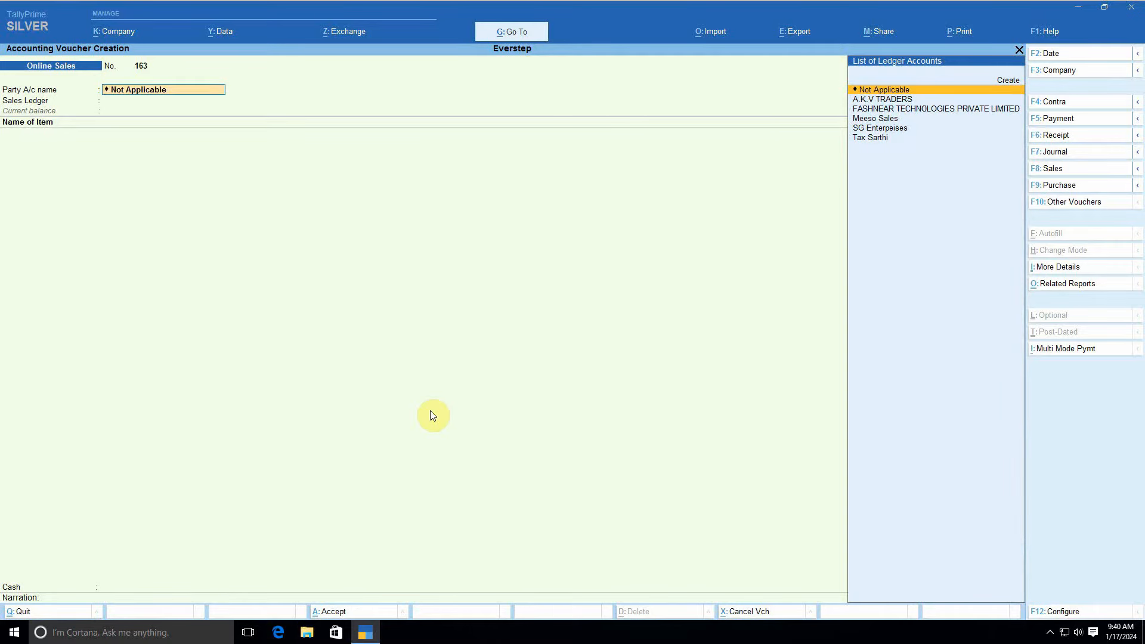
{"action": "key", "text": "Return"}
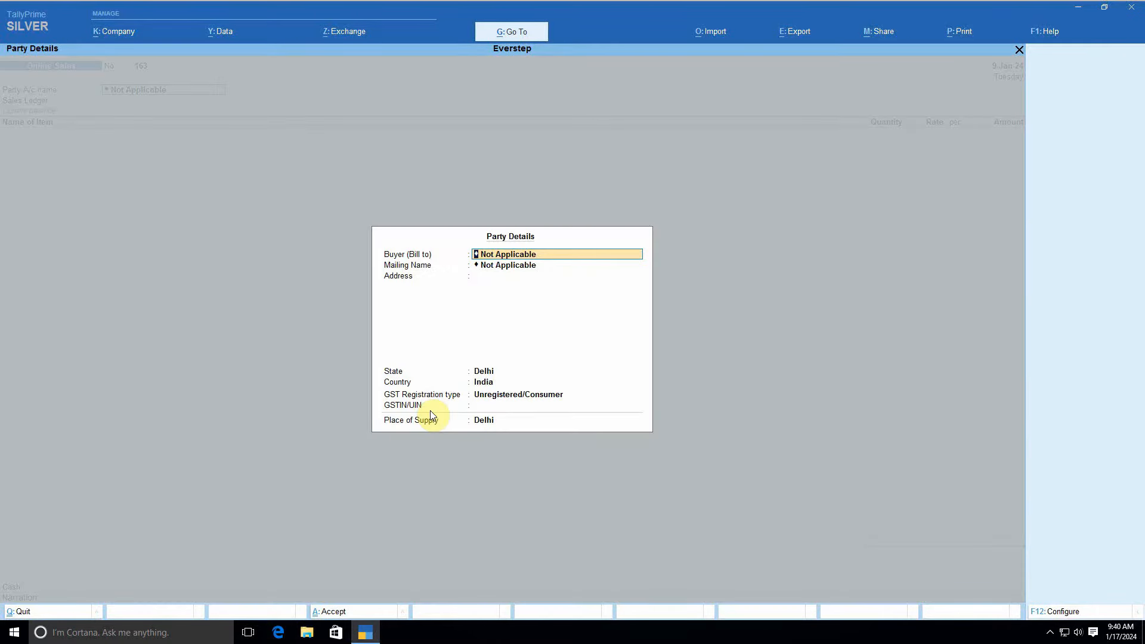
{"action": "key", "text": "Return"}
{"action": "key", "text": "Return"}
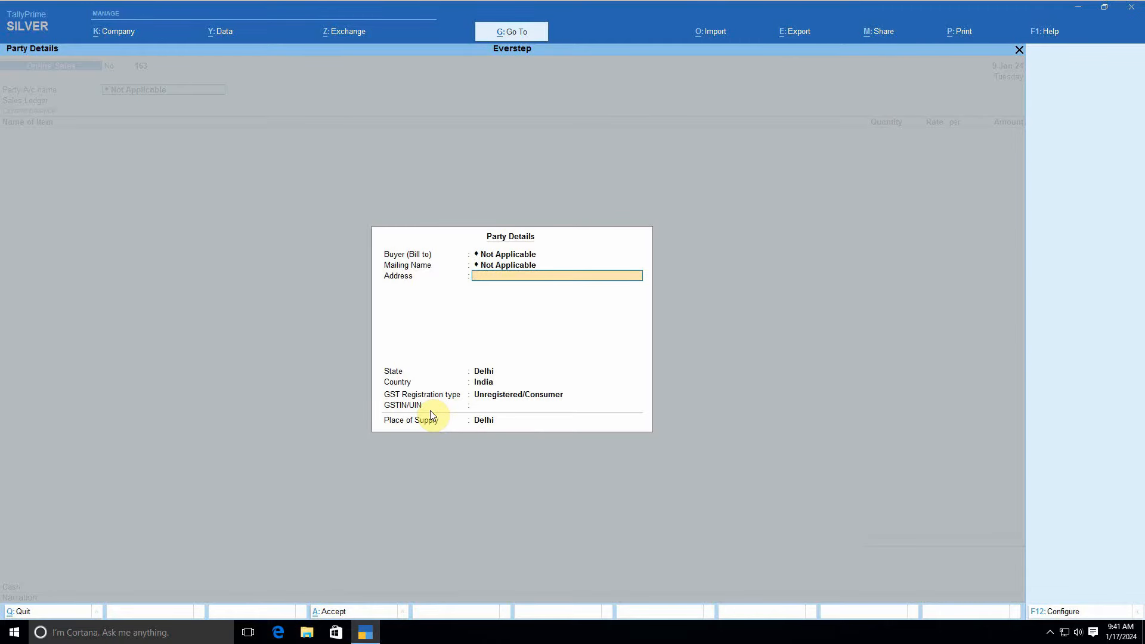
{"action": "key", "text": "Return"}
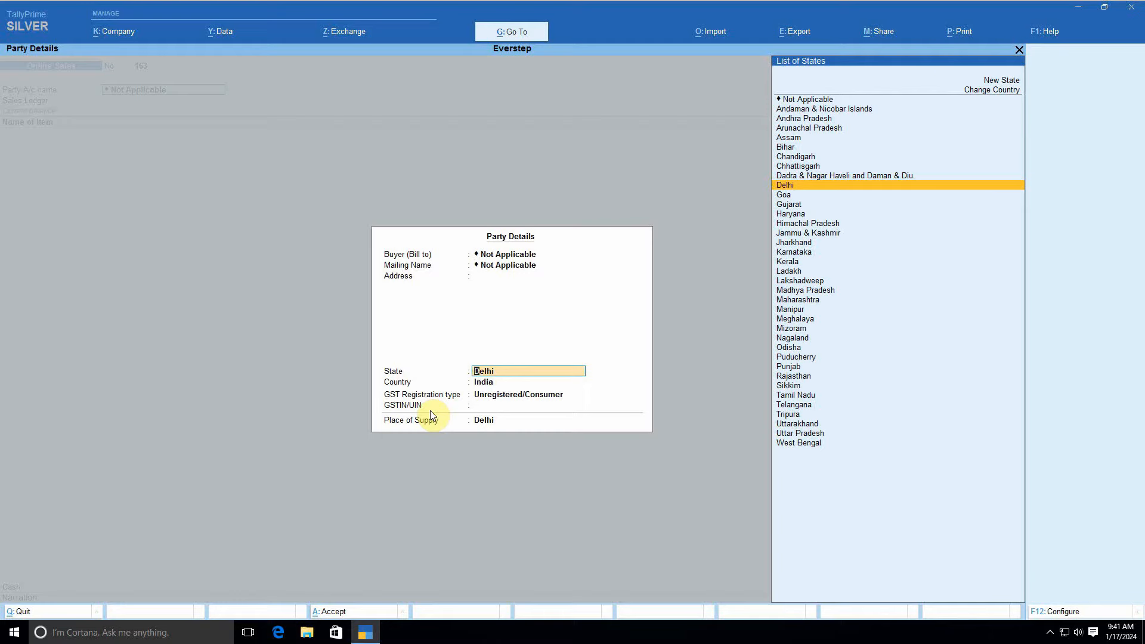
{"action": "type", "text": "Ut"}
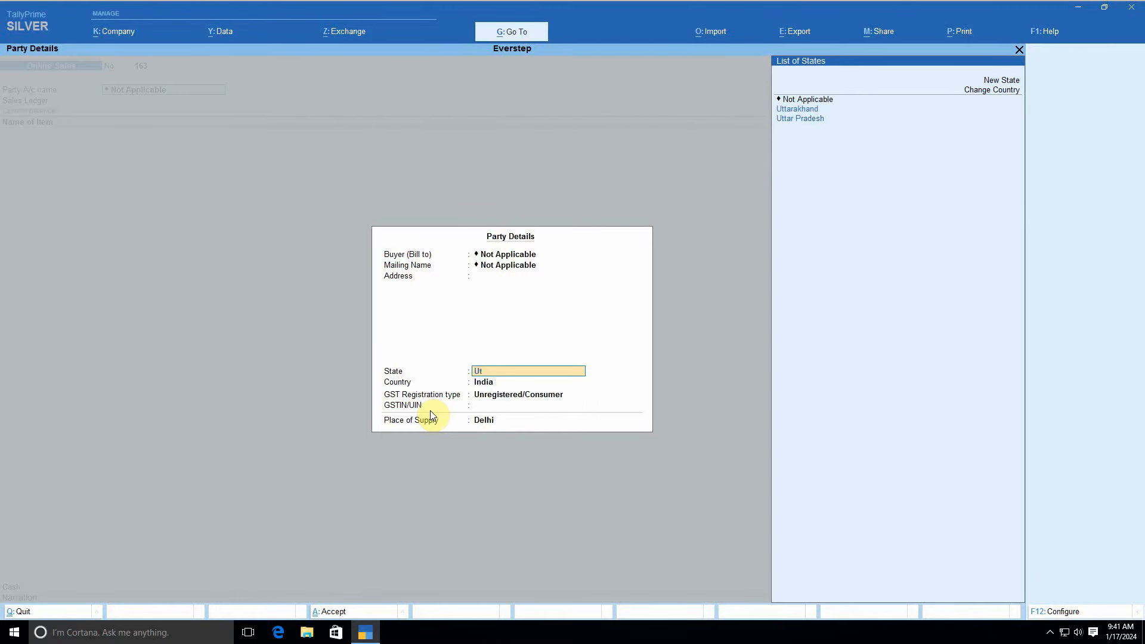
{"action": "key", "text": "Down"}
{"action": "key", "text": "Return"}
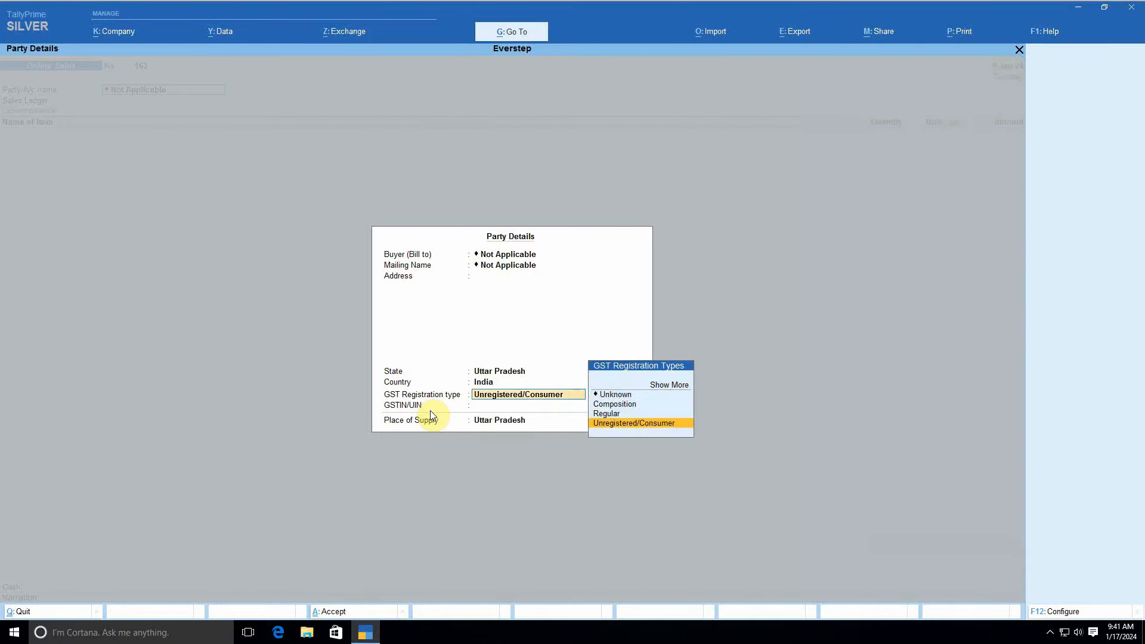
{"action": "key", "text": "Return"}
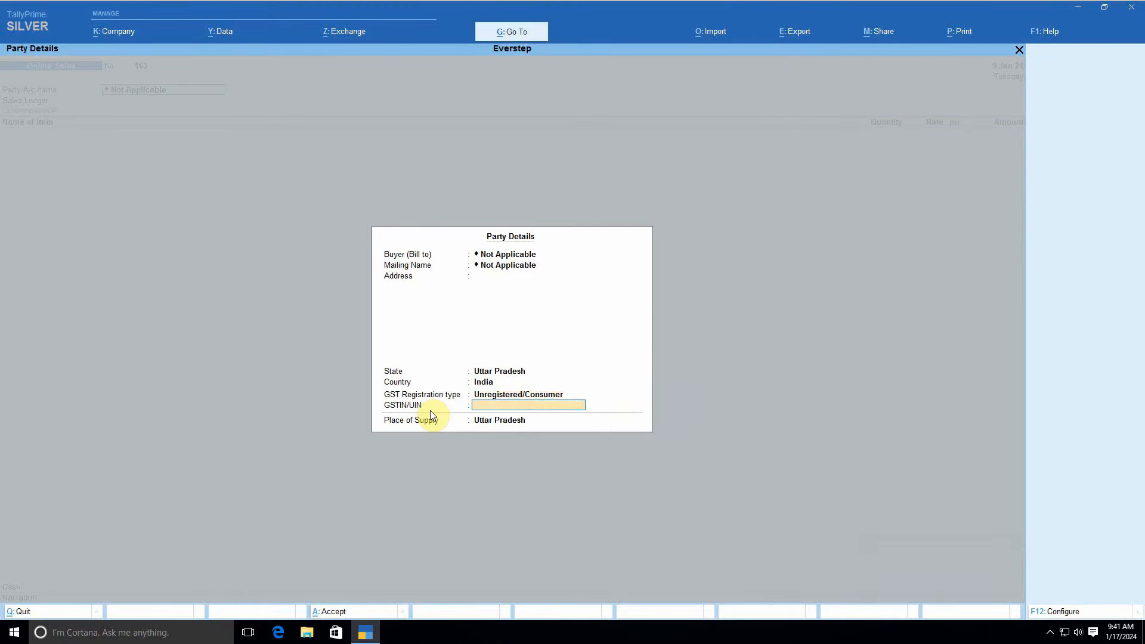
{"action": "key", "text": "Return"}
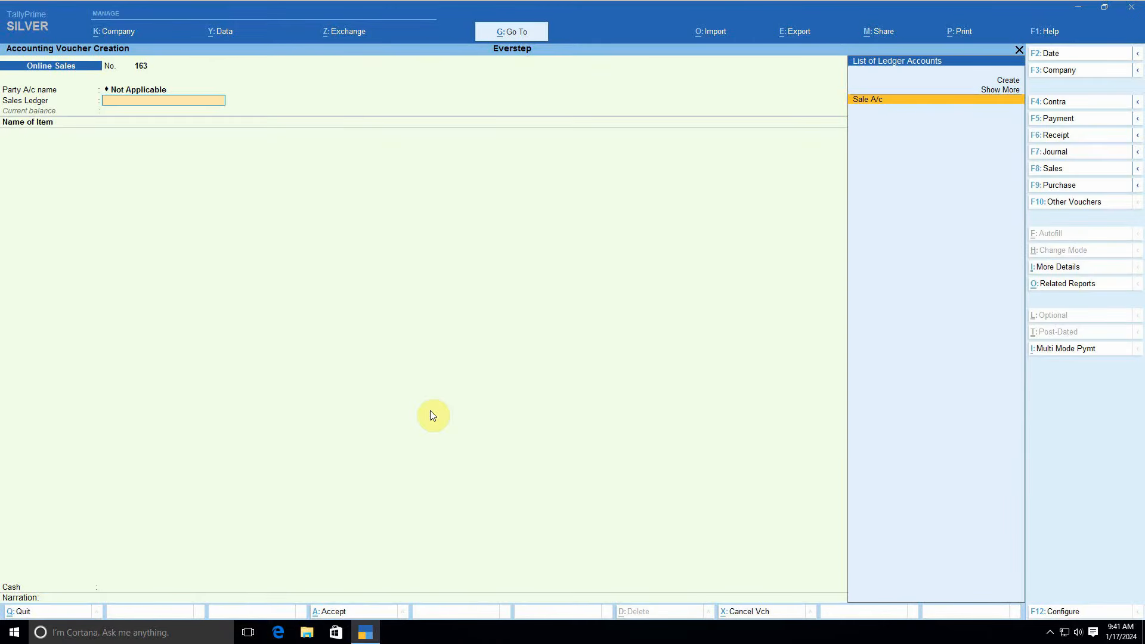
Step: Choose Sale A/c as sales ledger and add 1 pcs of HOUSEHOLD ARTICLES 392490 at 477.12, with GST details as per masters
{"action": "key", "text": "Return"}
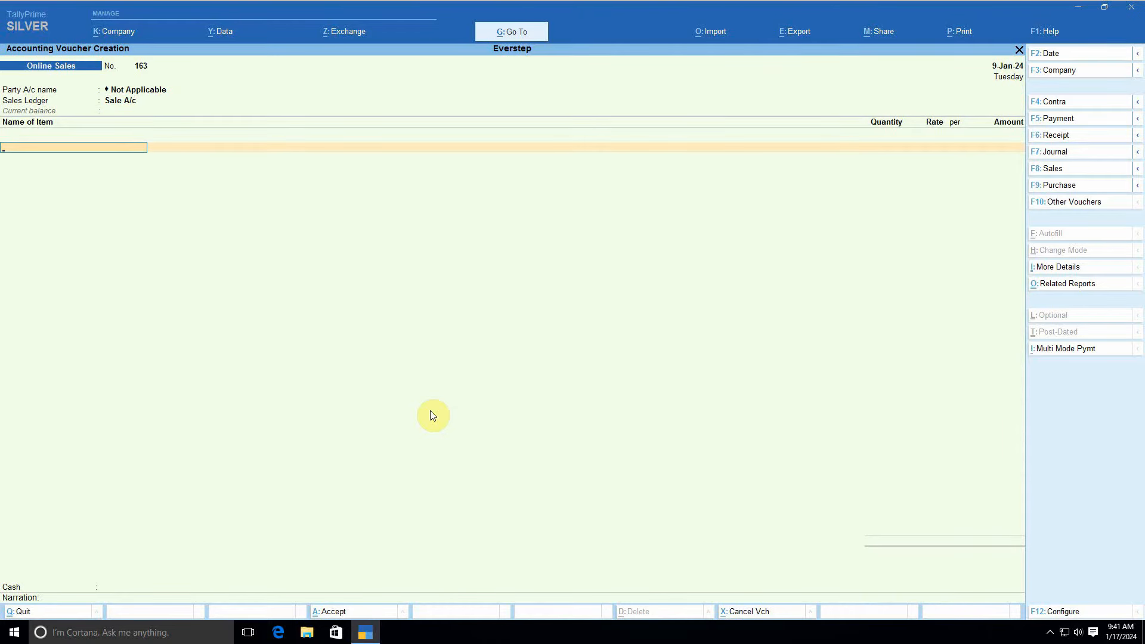
{"action": "type", "text": "Hou"}
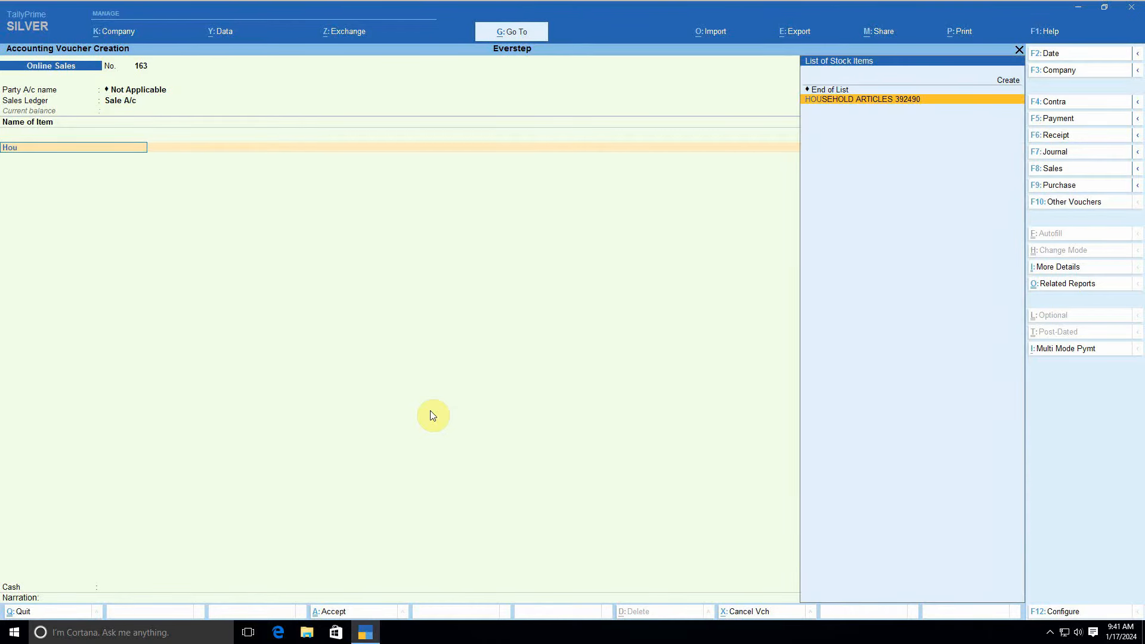
{"action": "key", "text": "Return"}
{"action": "key", "text": "Return"}
{"action": "type", "text": "1 pcs"}
{"action": "key", "text": "Return"}
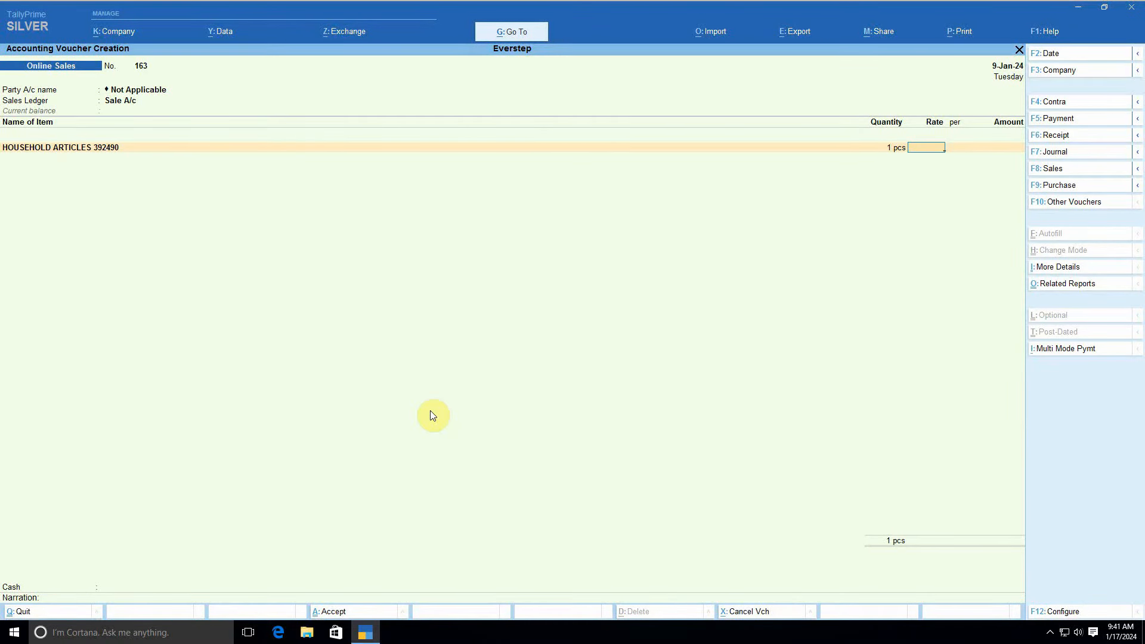
{"action": "type", "text": "477.12"}
{"action": "key", "text": "Return"}
{"action": "key", "text": "Return"}
{"action": "key", "text": "Return"}
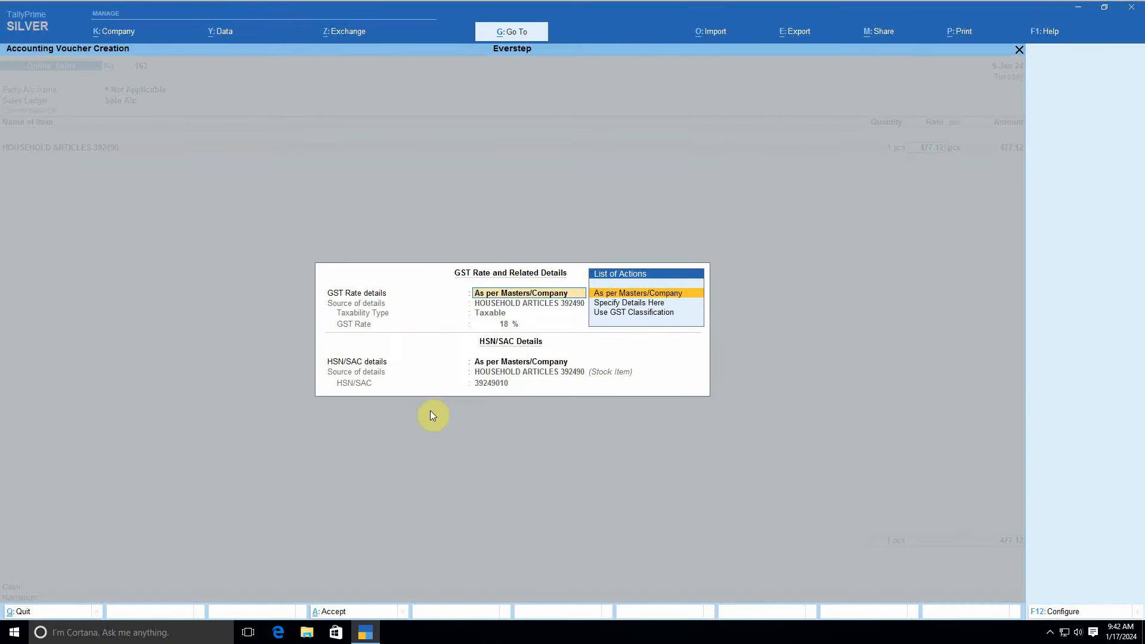
{"action": "key", "text": "Return"}
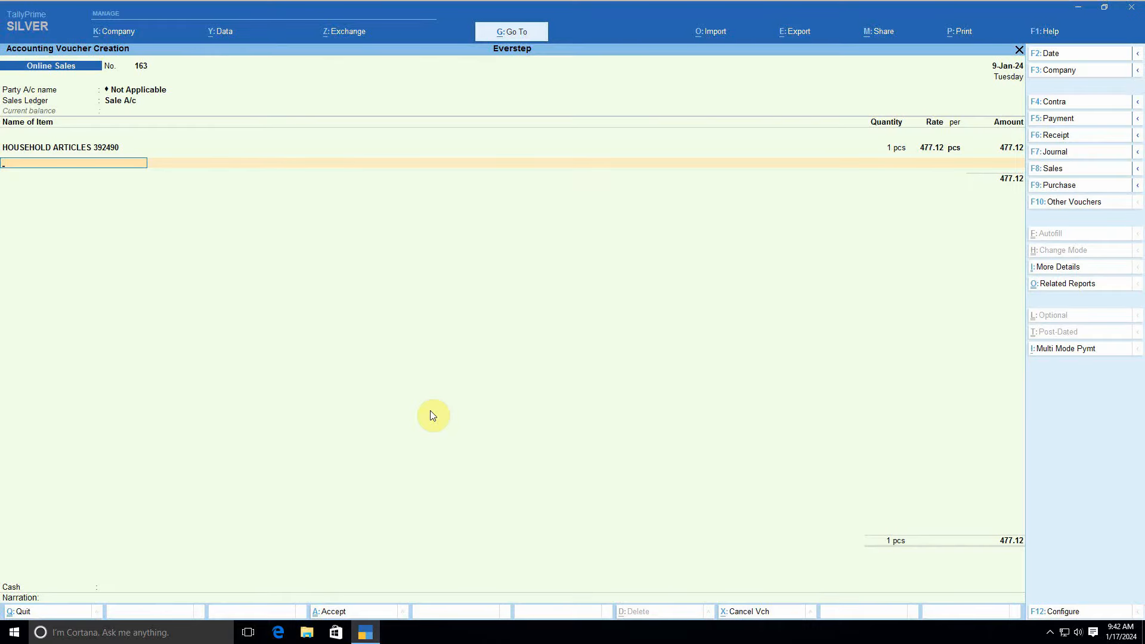
Step: End the item list and add the Output Igst ledger with its calculated tax to the voucher
{"action": "key", "text": "Return"}
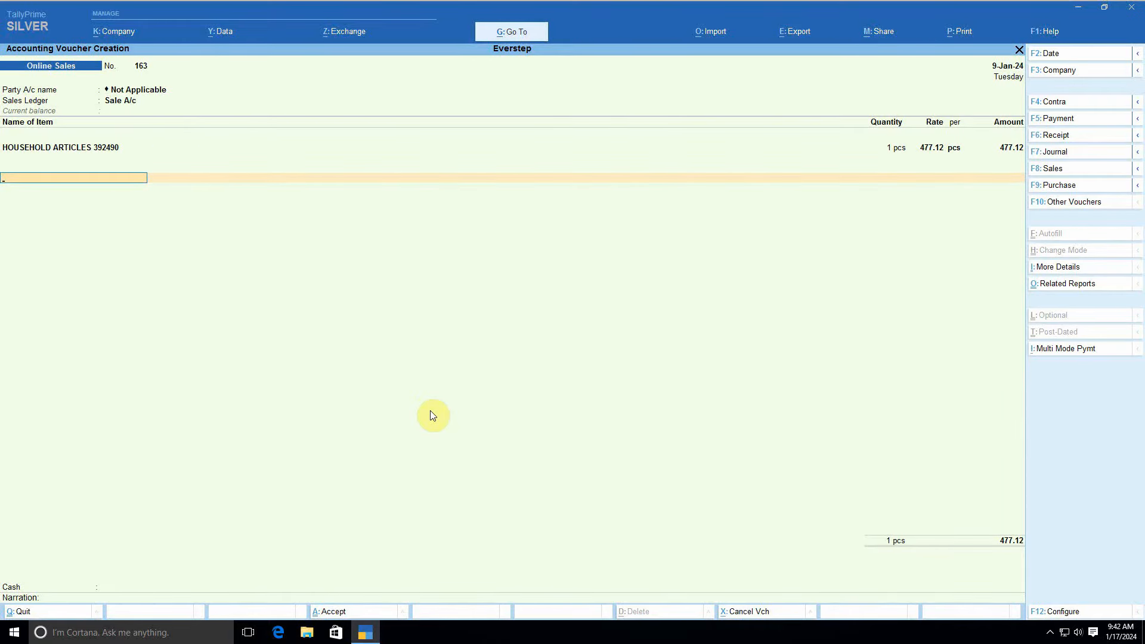
{"action": "type", "text": "Out"}
{"action": "key", "text": "Down"}
{"action": "key", "text": "Return"}
{"action": "key", "text": "Return"}
{"action": "key", "text": "Return"}
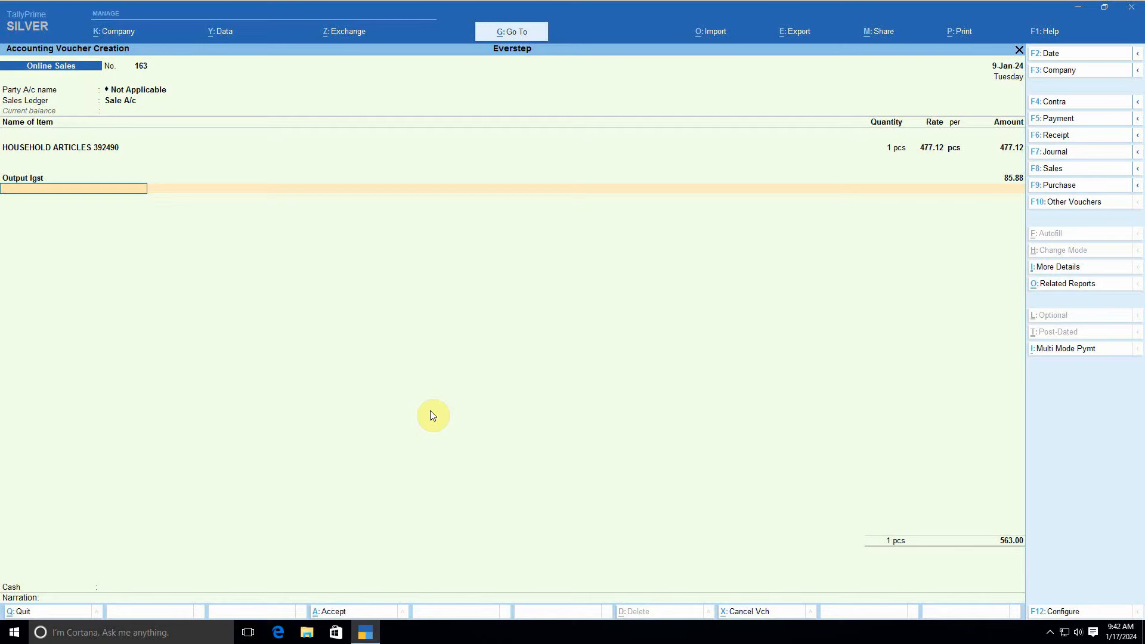
{"action": "key", "text": "Return"}
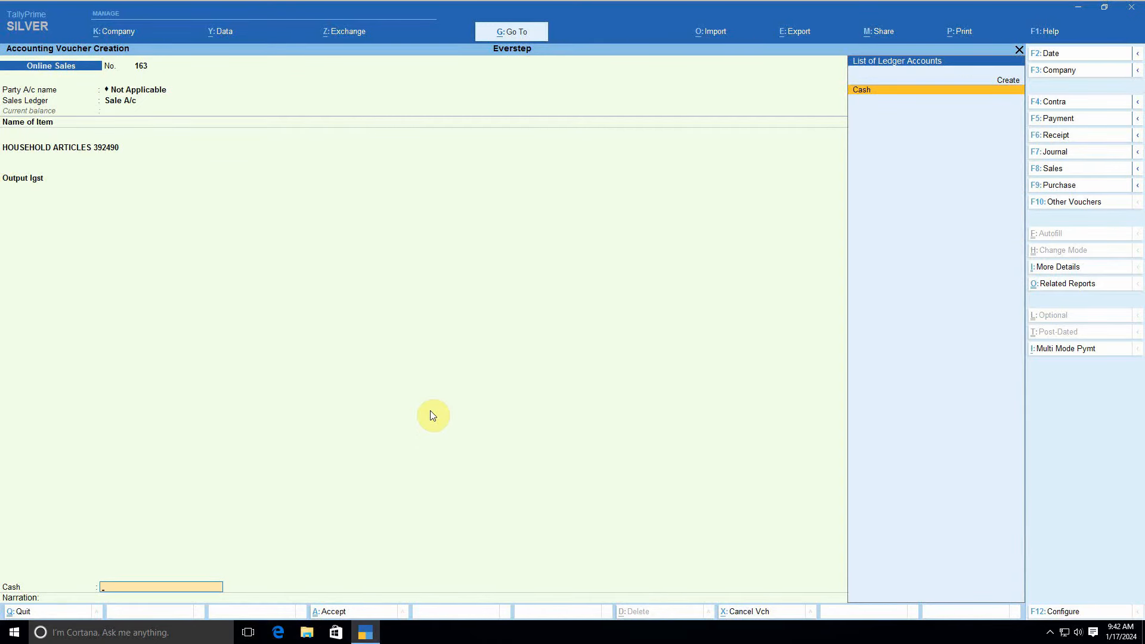
Step: Switch the voucher to multi-mode payment and choose Meeso Sales as the gift vouchers ledger
{"action": "left_click", "coordinate": [1064, 352]}
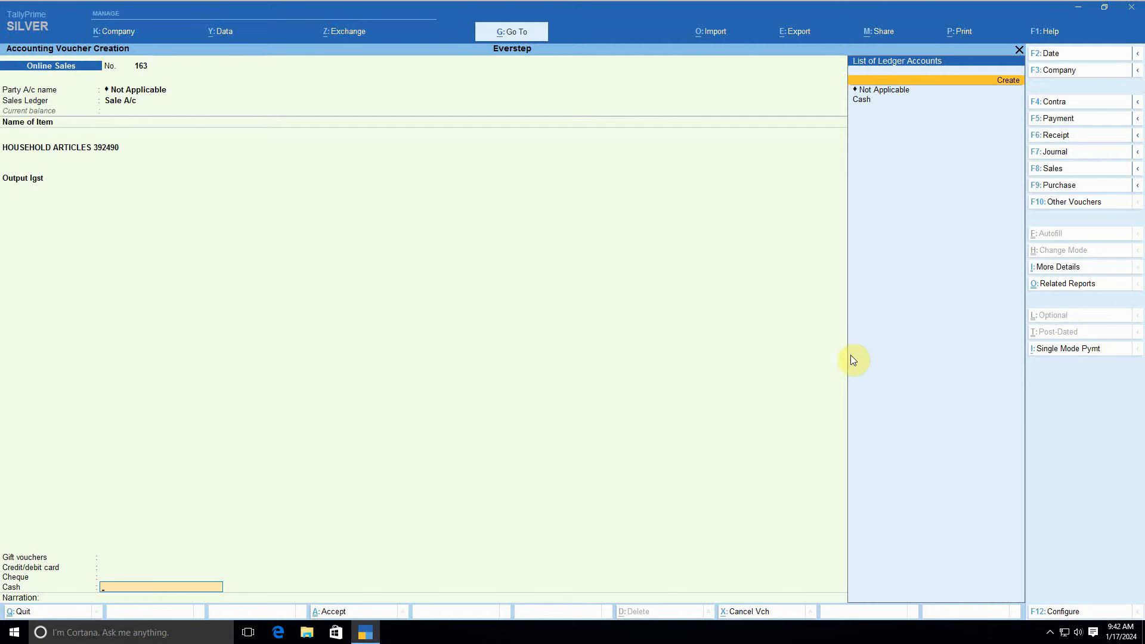
{"action": "key", "text": "BackSpace"}
{"action": "key", "text": "BackSpace"}
{"action": "key", "text": "BackSpace"}
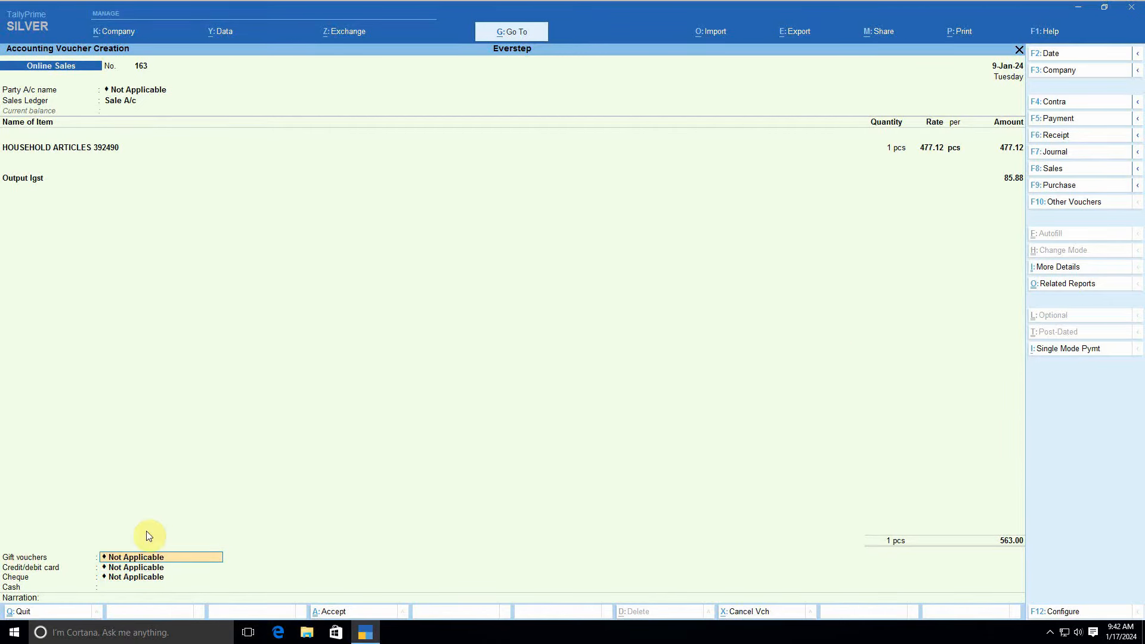
{"action": "key", "text": "space"}
{"action": "key", "text": "Down"}
{"action": "key", "text": "Down"}
{"action": "key", "text": "Down"}
{"action": "key", "text": "Down"}
{"action": "key", "text": "Down"}
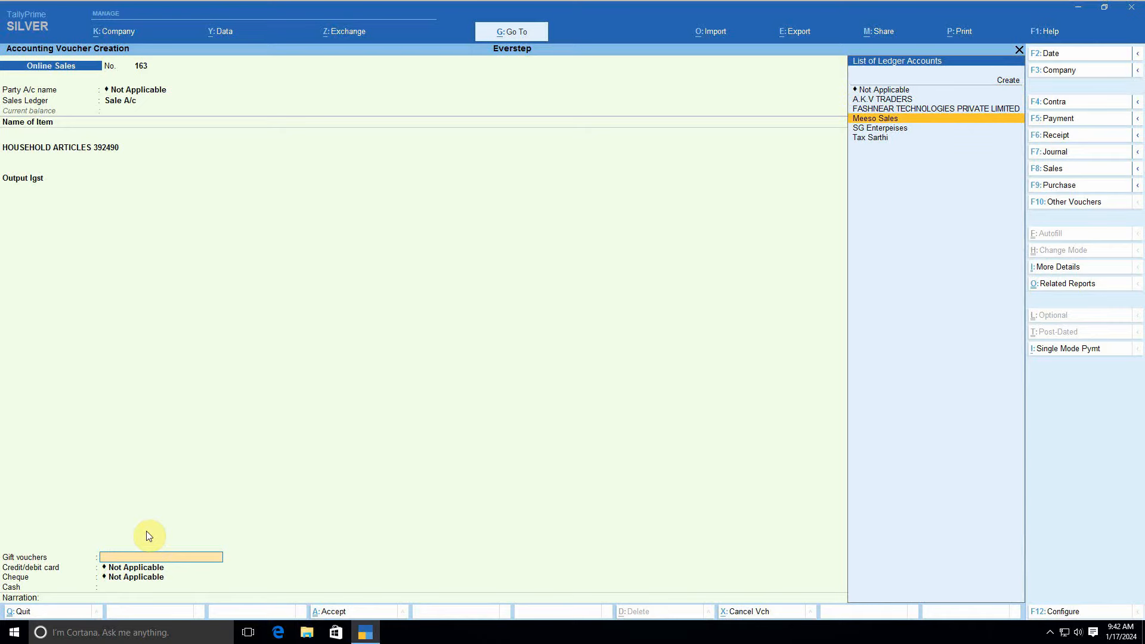
{"action": "key", "text": "Return"}
Step: Open the Meeso Sales ledger master from the voucher and review its group, mailing and tax registration details without changing them
{"action": "key", "text": "BackSpace"}
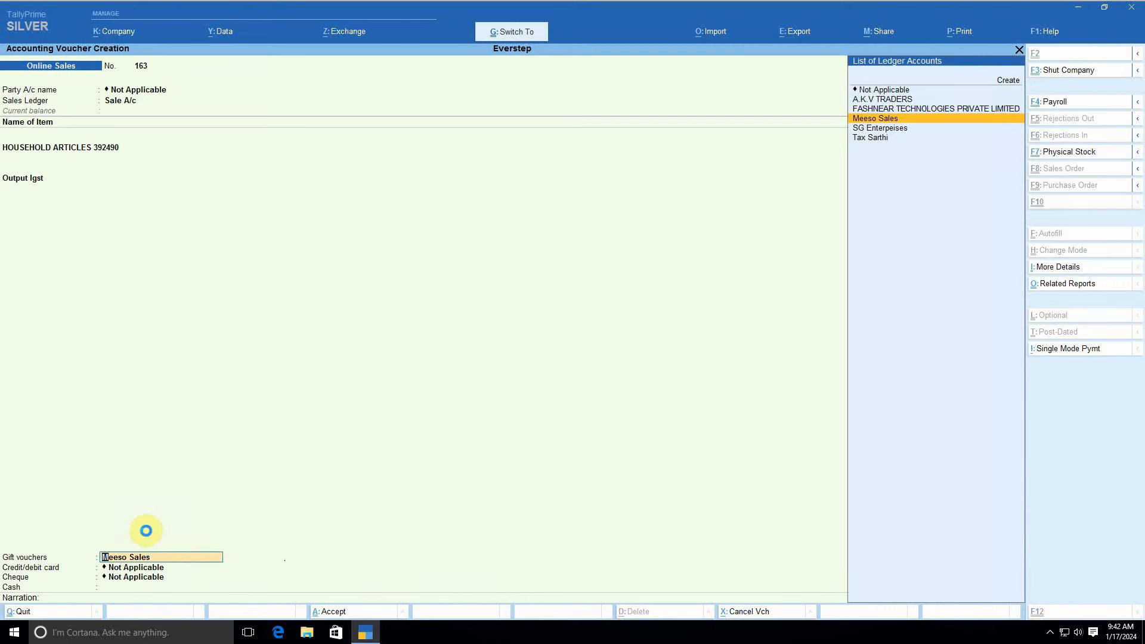
{"action": "key", "text": "ctrl+Return"}
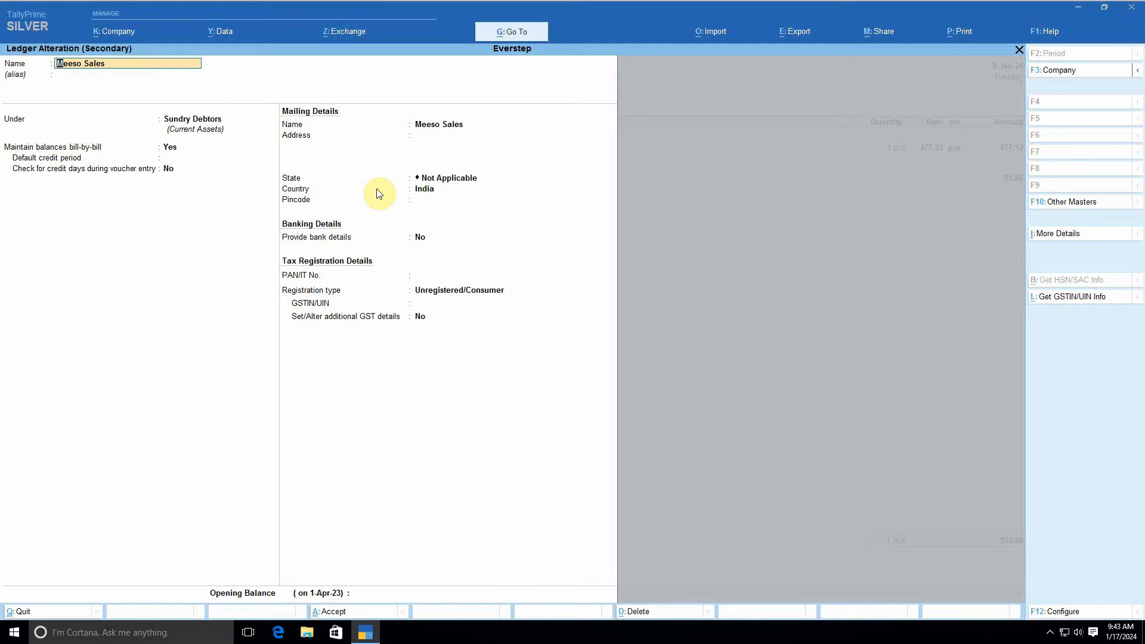
{"action": "key", "text": "Return"}
{"action": "key", "text": "Return"}
{"action": "key", "text": "Return"}
{"action": "key", "text": "Return"}
{"action": "key", "text": "Return"}
{"action": "key", "text": "Return"}
{"action": "key", "text": "Return"}
{"action": "key", "text": "Return"}
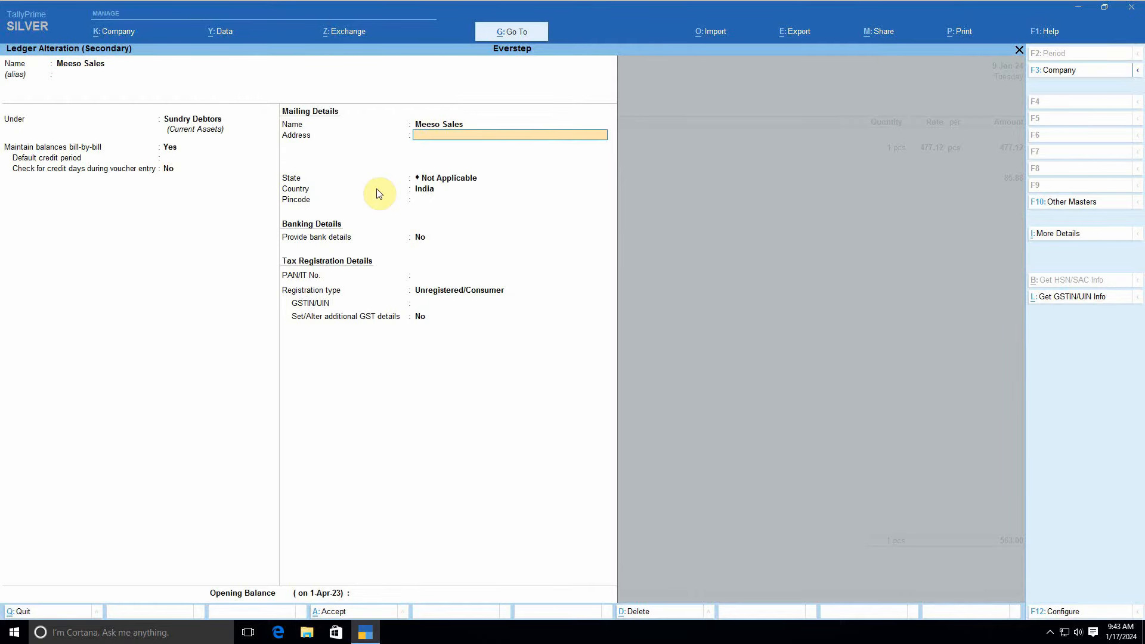
{"action": "key", "text": "Return"}
{"action": "key", "text": "Return"}
{"action": "key", "text": "Return"}
{"action": "key", "text": "Return"}
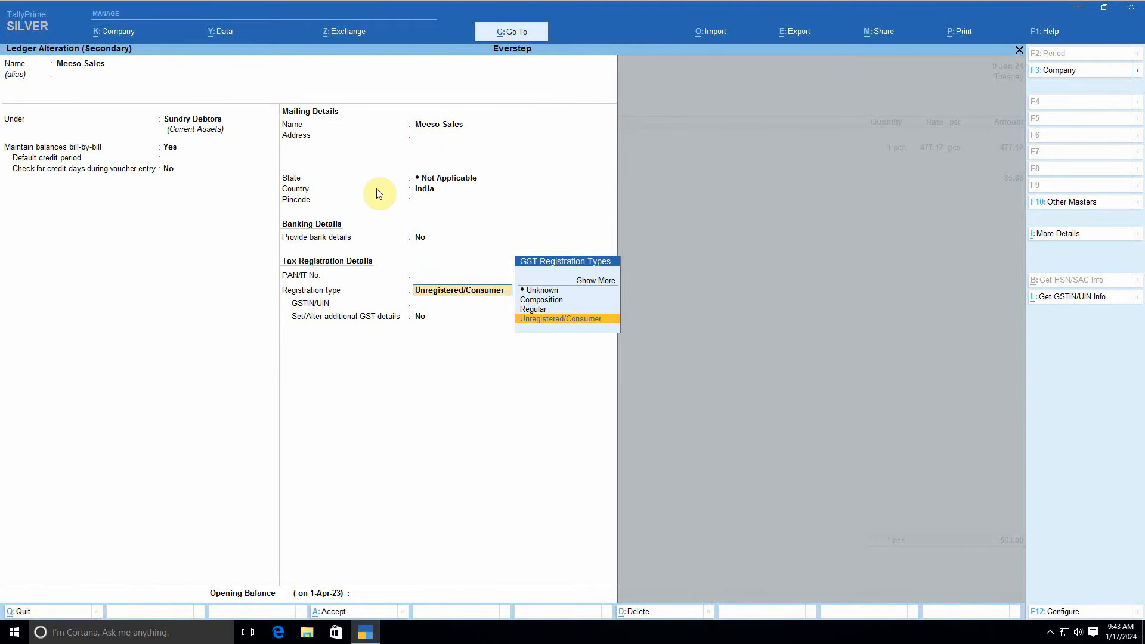
{"action": "key", "text": "Return"}
{"action": "key", "text": "Return"}
{"action": "key", "text": "Return"}
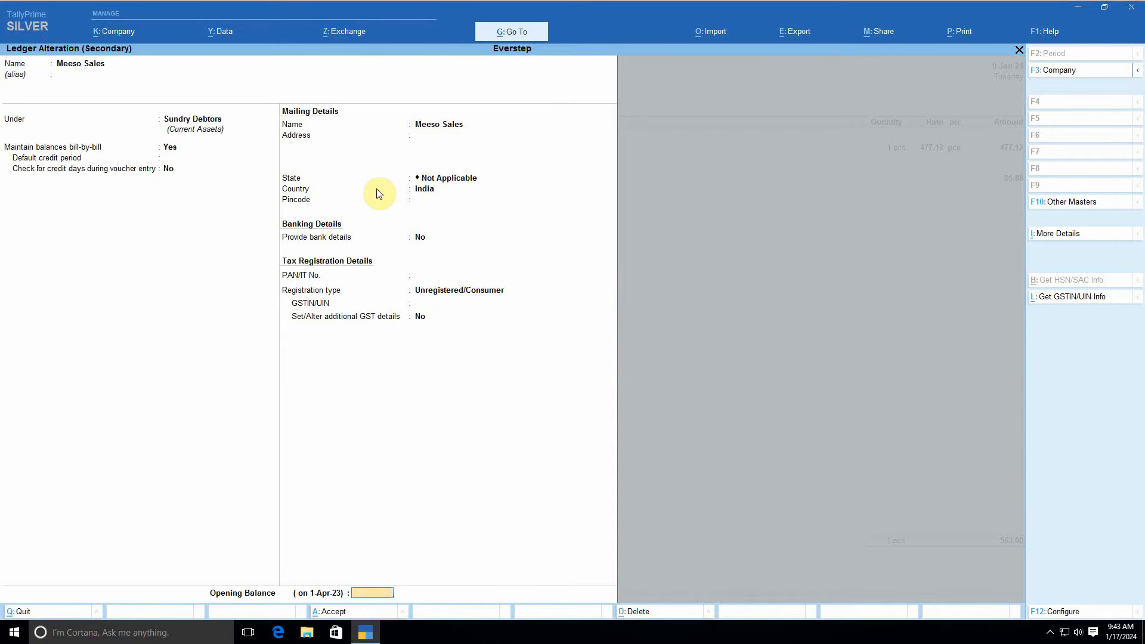
{"action": "key", "text": "Return"}
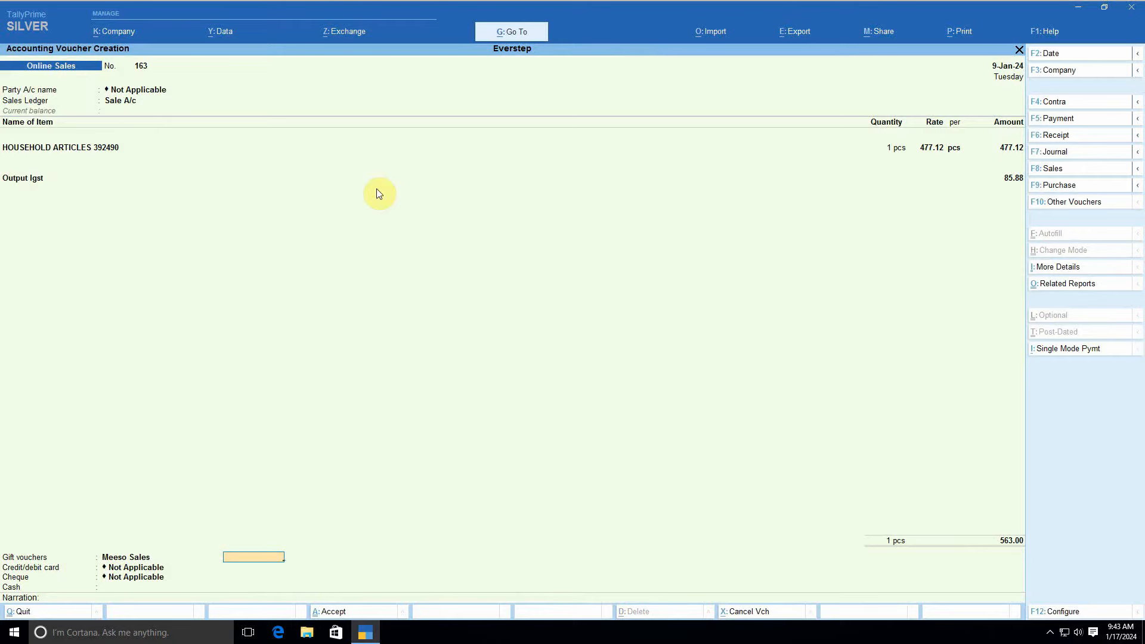
Step: Enter 563 as the gift vouchers amount against Meeso Sales and save the Online Sales voucher
{"action": "type", "text": "563"}
{"action": "key", "text": "Return"}
{"action": "key", "text": "Return"}
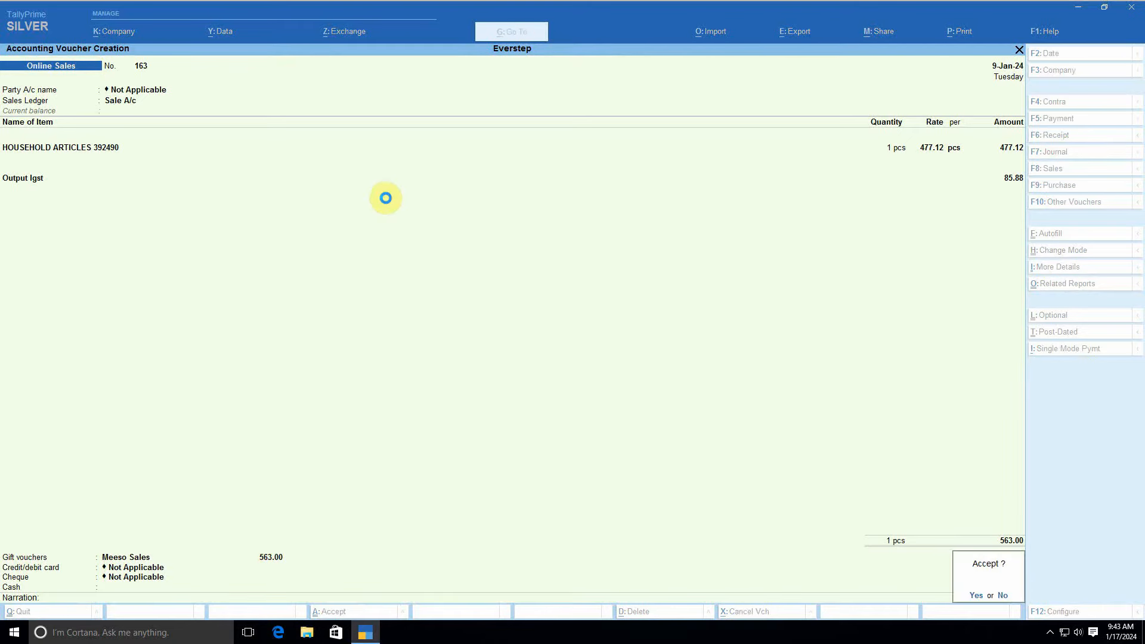
{"action": "key", "text": "Return"}
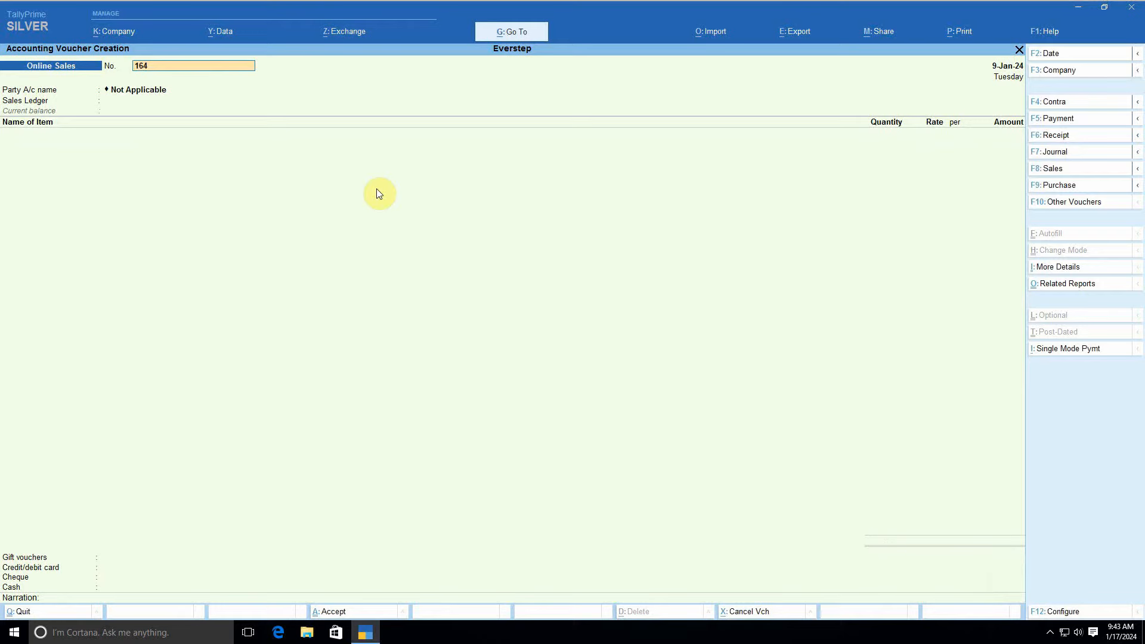
Step: Leave voucher entry and open the GSTR-1 report
{"action": "key", "text": "Escape"}
{"action": "key", "text": "Escape"}
{"action": "key", "text": "n"}
{"action": "key", "text": "d"}
{"action": "key", "text": "g"}
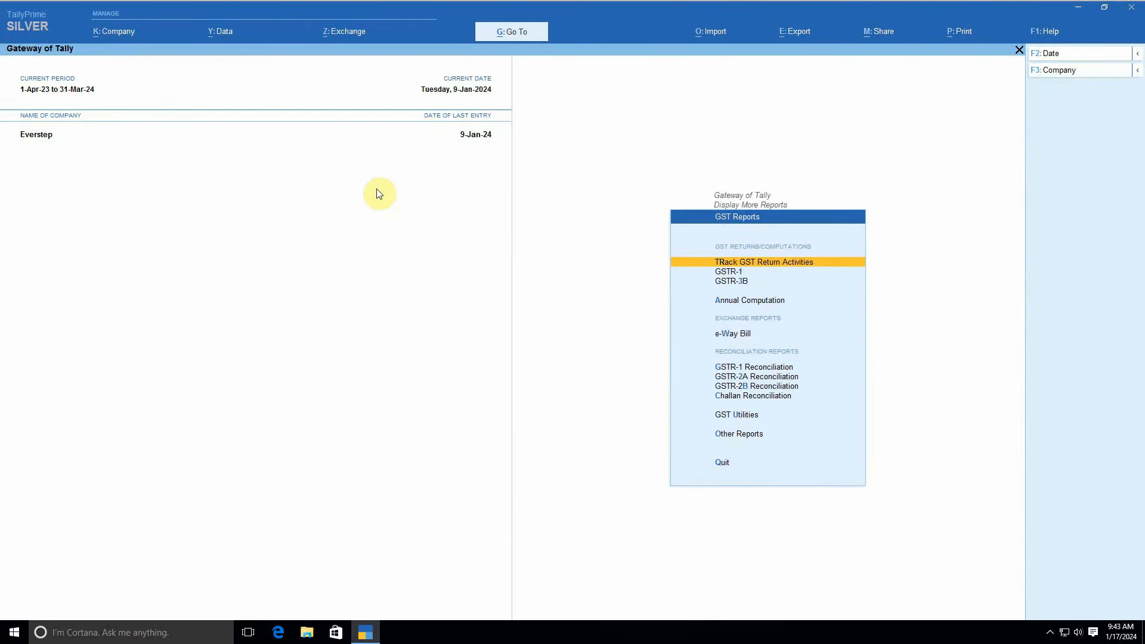
{"action": "key", "text": "Down"}
{"action": "key", "text": "Return"}
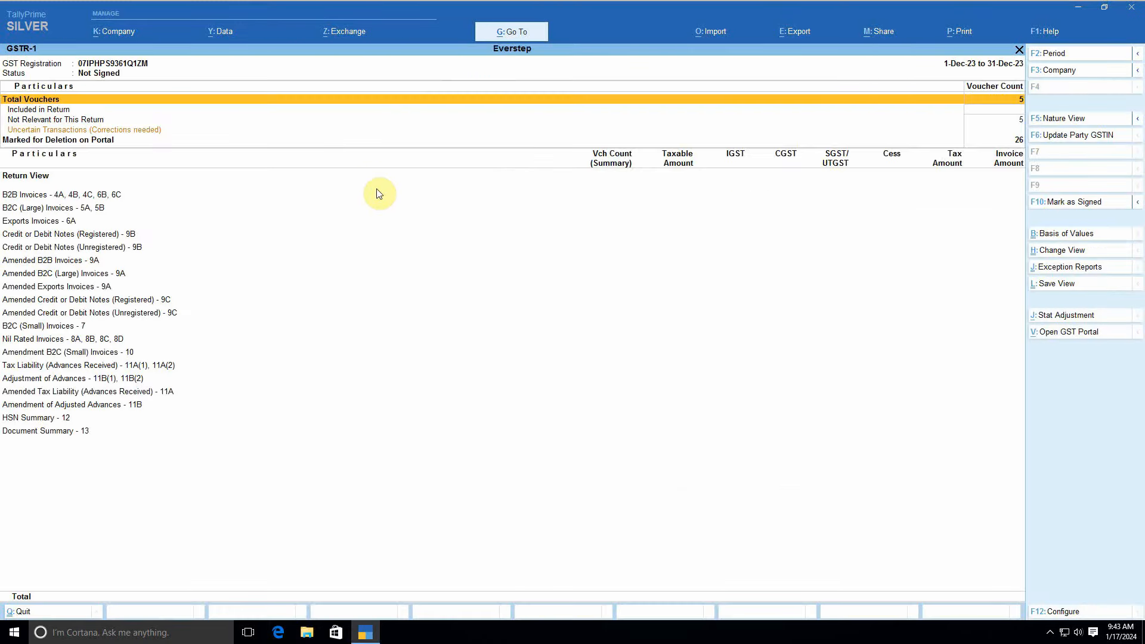
Step: Set the GSTR-1 report period to 1-Jan-24 through 31-Jan-24
{"action": "key", "text": "F2"}
{"action": "type", "text": "1-1"}
{"action": "key", "text": "Return"}
{"action": "type", "text": "31-1"}
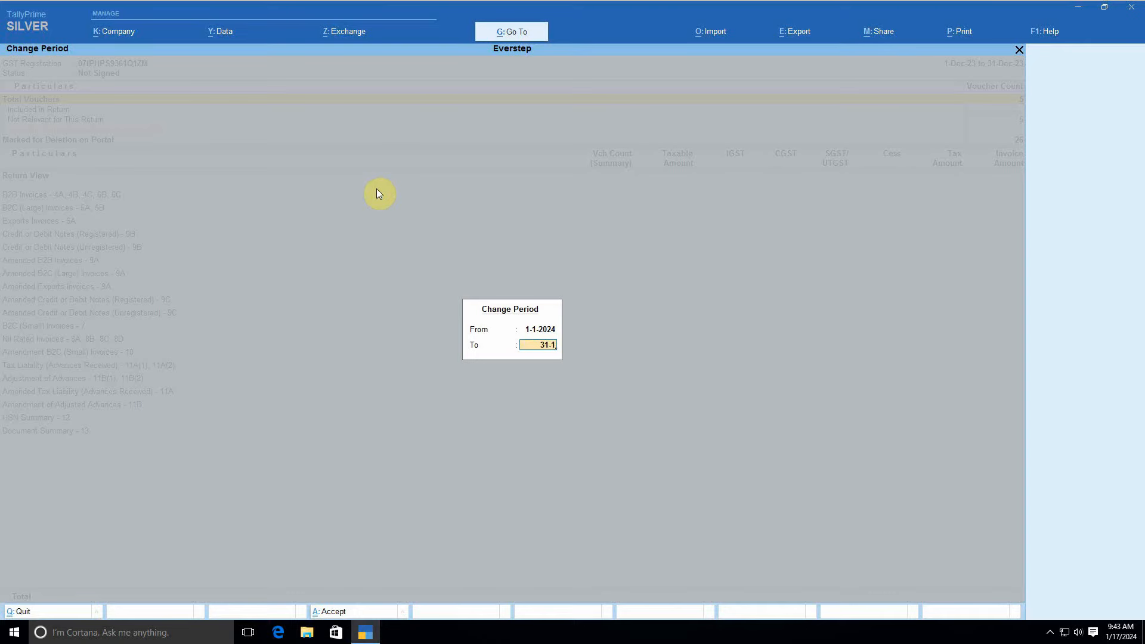
{"action": "key", "text": "Return"}
Step: Examine the B2C (Small) Invoices - 7 row in the GSTR-1 report, then return to the Gateway of Tally
{"action": "key", "text": "Down"}
{"action": "key", "text": "Down"}
{"action": "key", "text": "Down"}
{"action": "key", "text": "Down"}
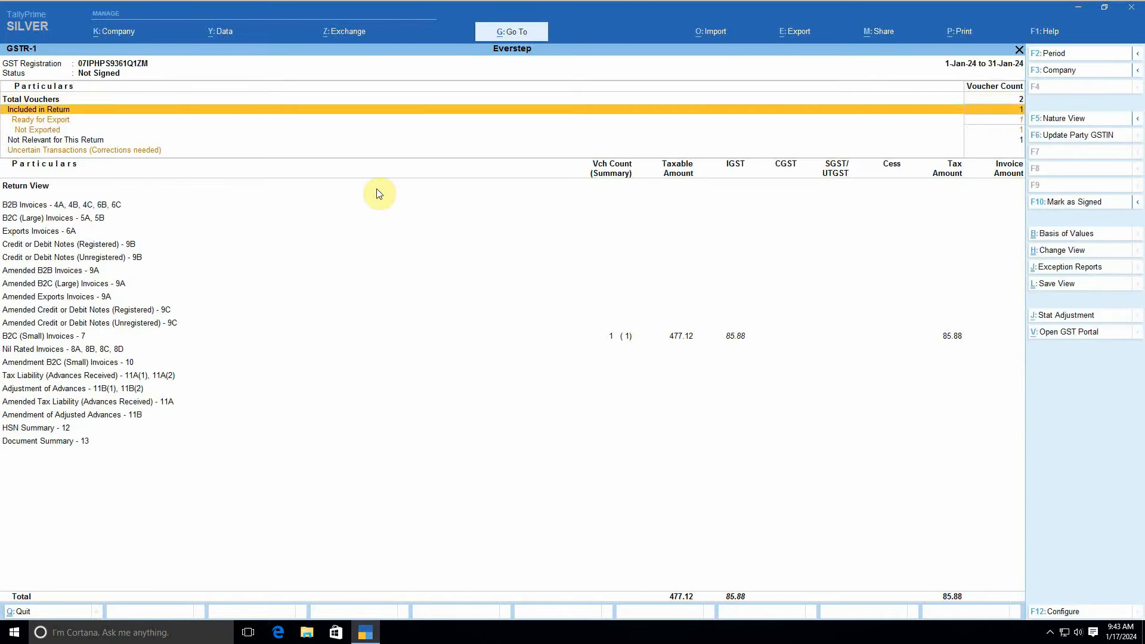
{"action": "key", "text": "Down"}
{"action": "key", "text": "Down"}
{"action": "key", "text": "Down"}
{"action": "key", "text": "Down"}
{"action": "key", "text": "Down"}
{"action": "key", "text": "Down"}
{"action": "key", "text": "Down"}
{"action": "key", "text": "Down"}
{"action": "key", "text": "Down"}
{"action": "key", "text": "Down"}
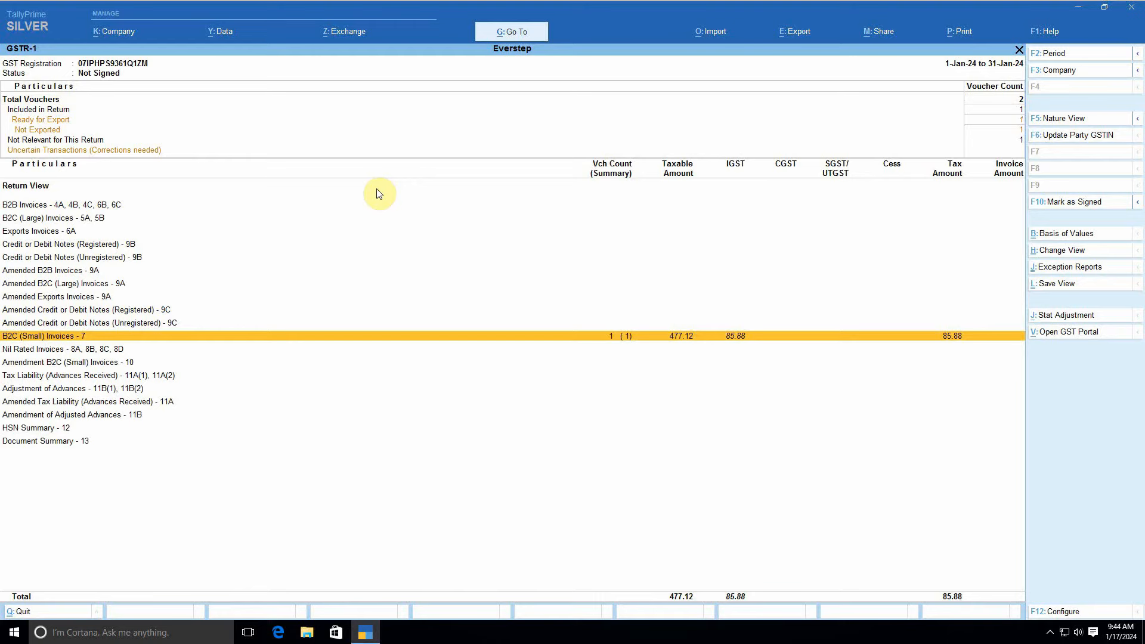
{"action": "key", "text": "Escape"}
{"action": "key", "text": "Escape"}
{"action": "key", "text": "Escape"}
{"action": "key", "text": "Escape"}
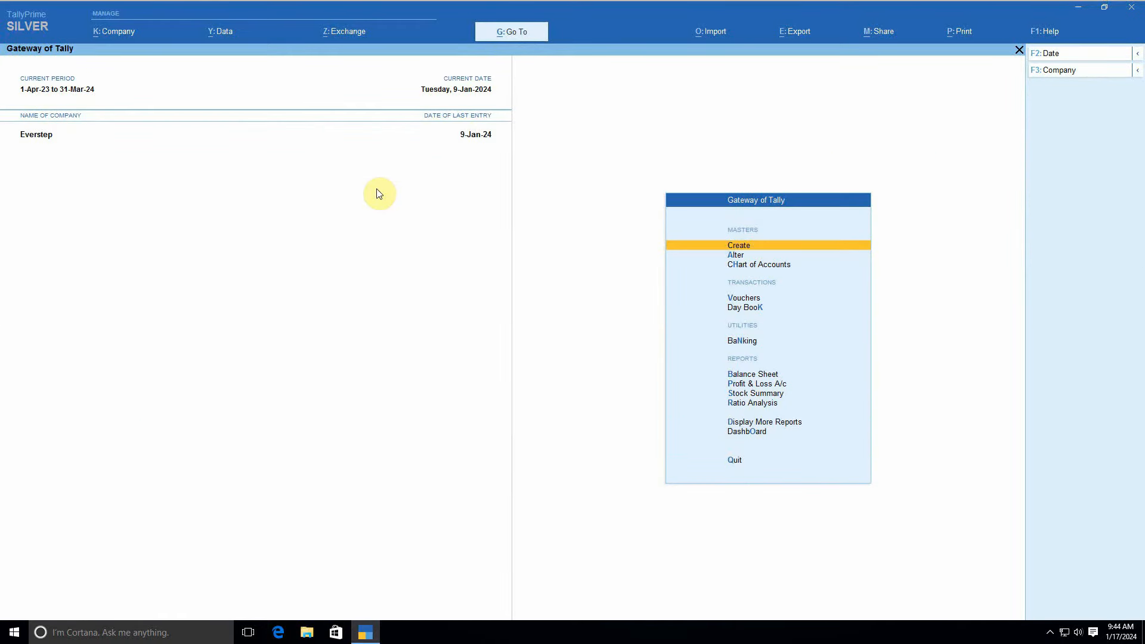
Step: View the ledger vouchers of Meeso Sales, then return to the Gateway of Tally
{"action": "type", "text": "dalMees"}
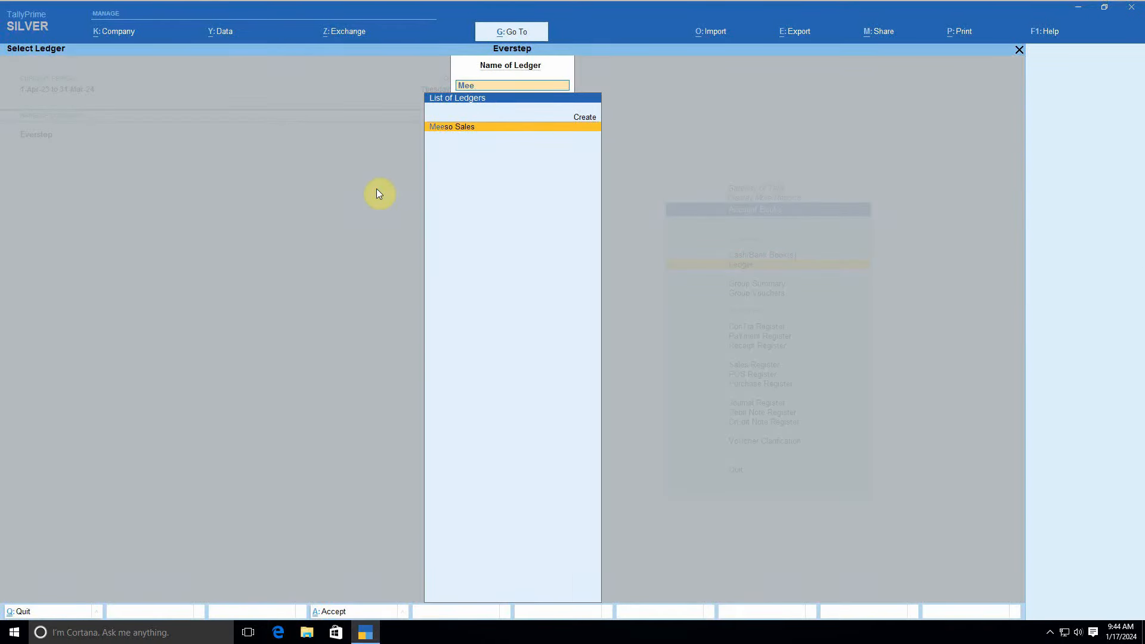
{"action": "key", "text": "Return"}
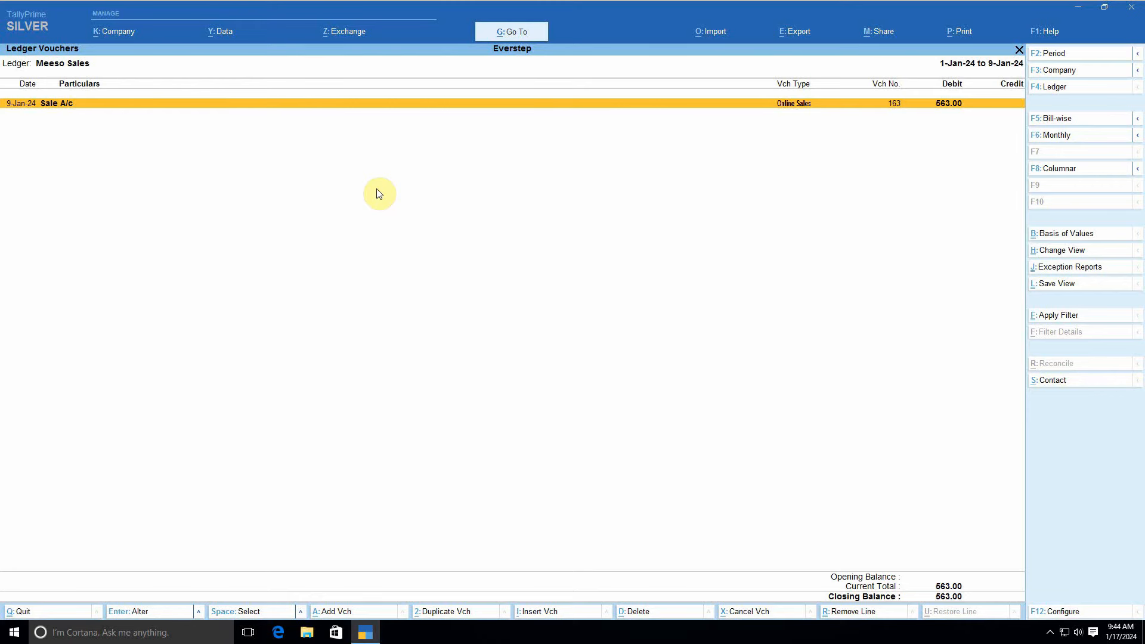
{"action": "key", "text": "Escape"}
{"action": "key", "text": "Escape"}
{"action": "key", "text": "Escape"}
{"action": "key", "text": "Escape"}
{"action": "key", "text": "Escape"}
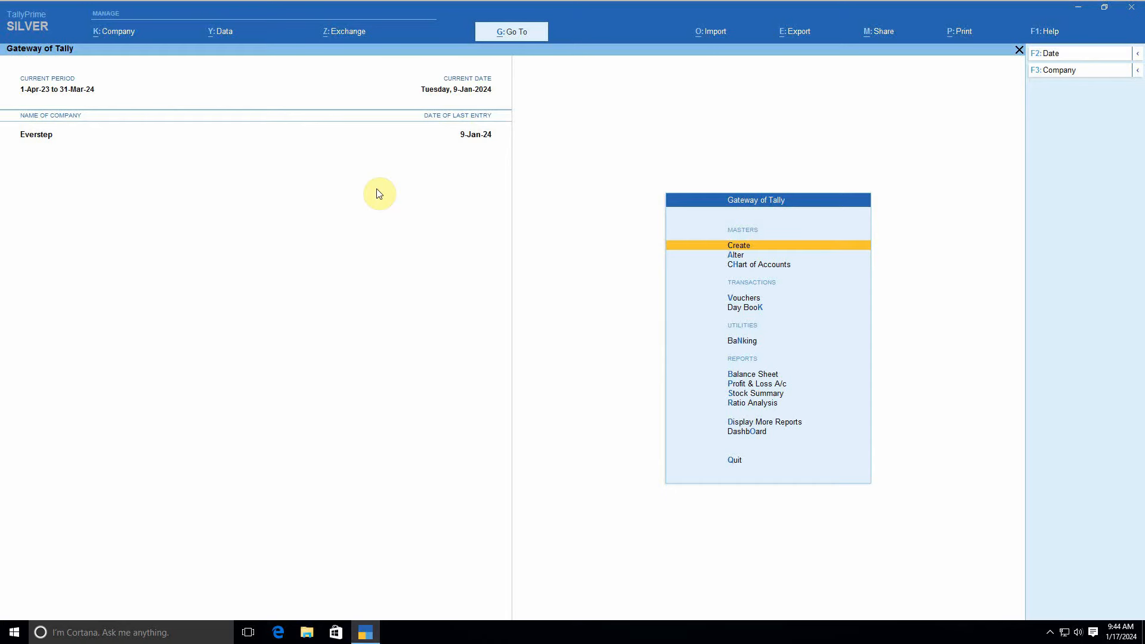
Step: Start a purchase voucher with supplier invoice number 18 dated 9-Jan-24
{"action": "key", "text": "v"}
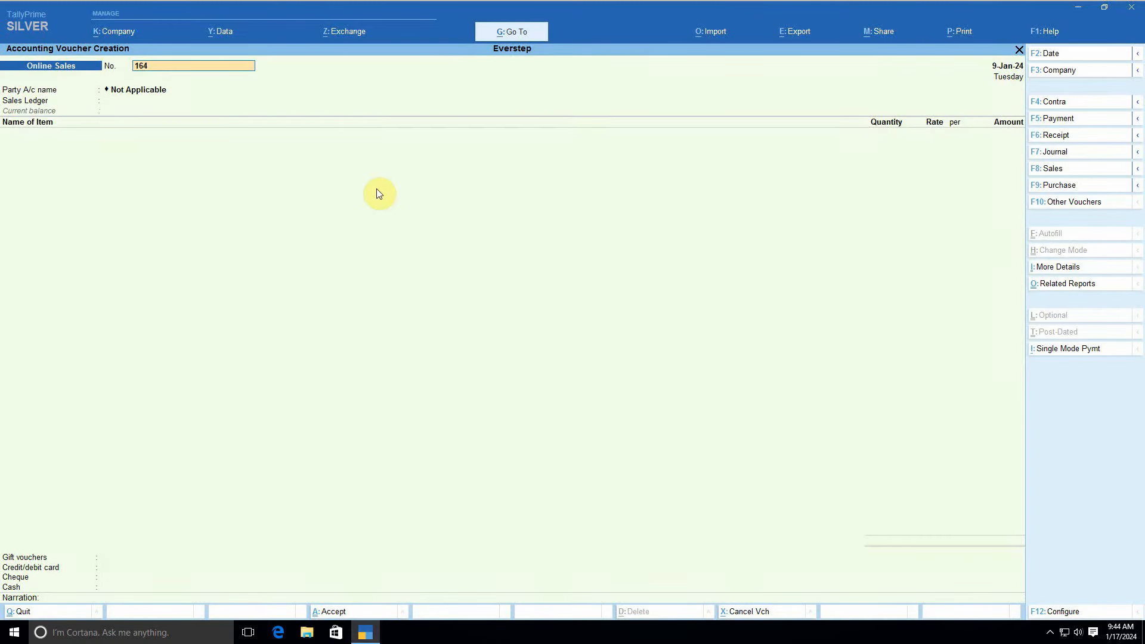
{"action": "key", "text": "F9"}
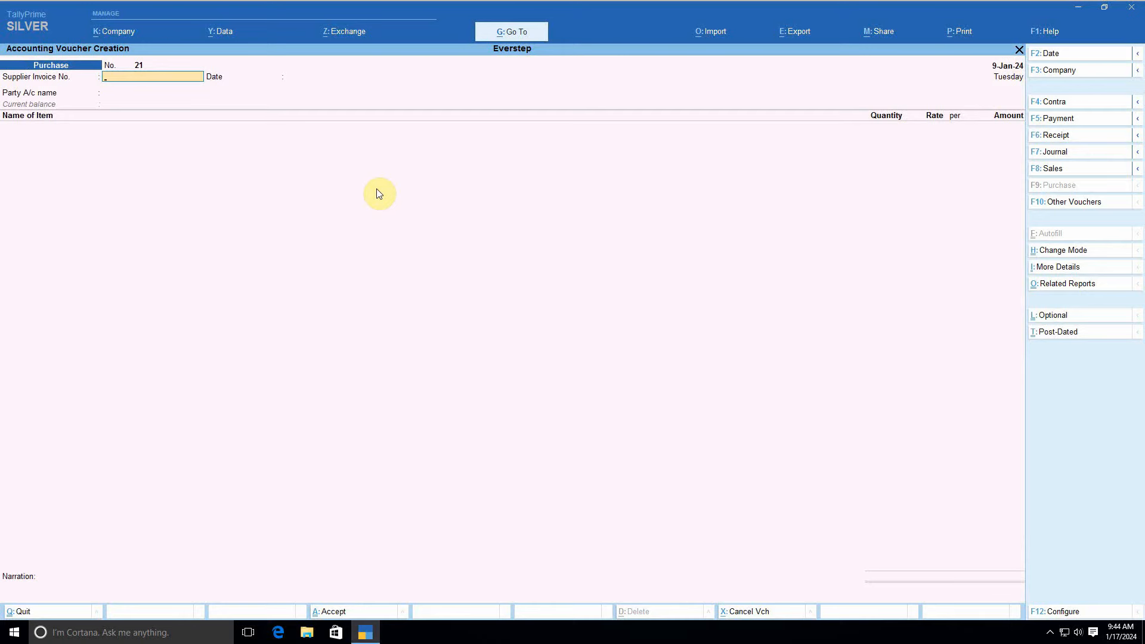
{"action": "key", "text": "Return"}
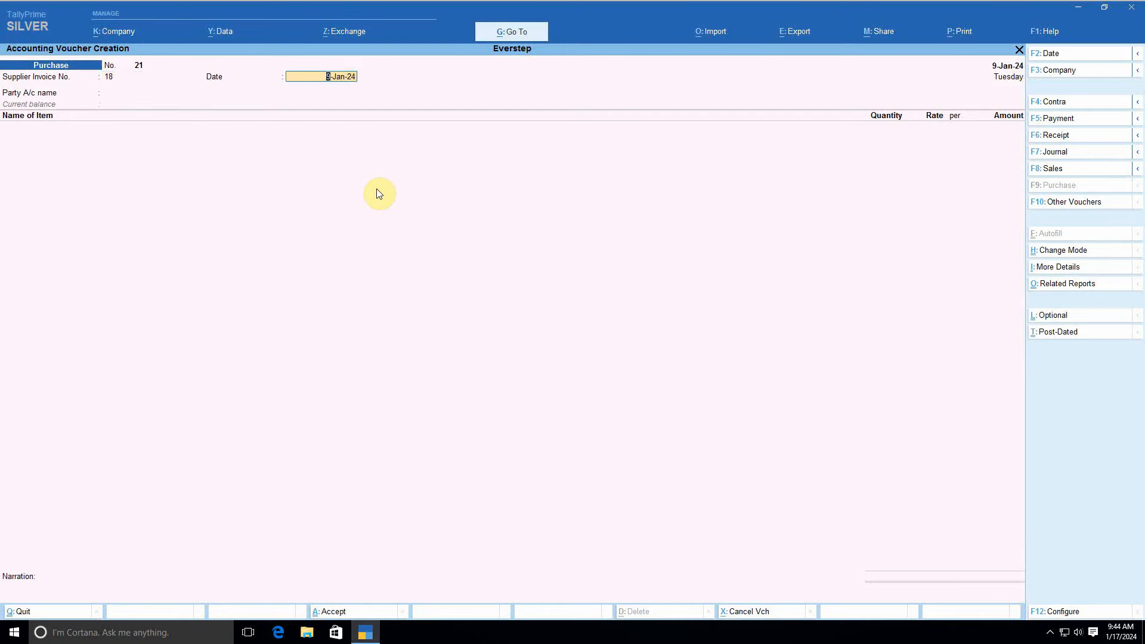
{"action": "key", "text": "Return"}
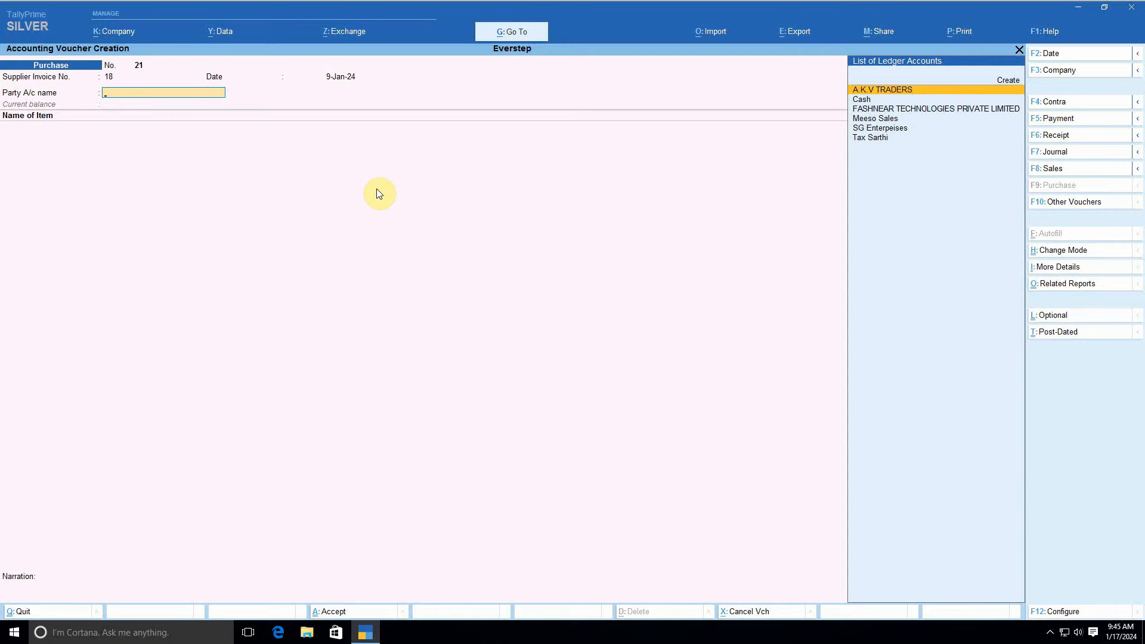
Step: Choose FASHNEAR TECHNOLOGIES PRIVATE LIMITED as the purchase party and accept its receipt, order and party details as they are
{"action": "key", "text": "Down"}
{"action": "key", "text": "Down"}
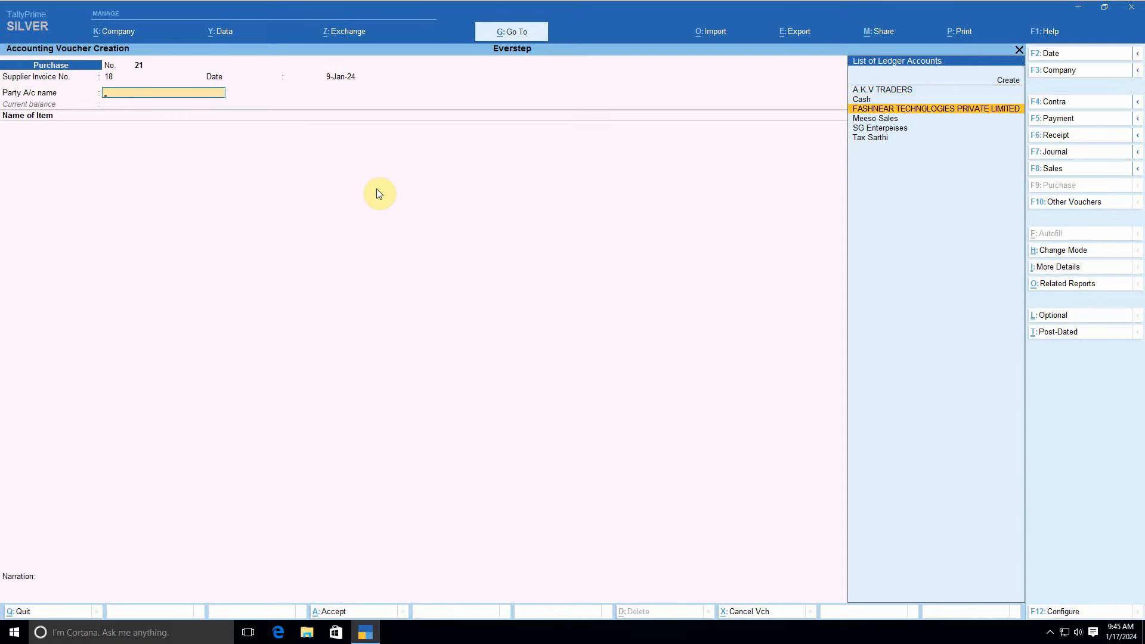
{"action": "key", "text": "Return"}
{"action": "key", "text": "Return"}
{"action": "key", "text": "Return"}
{"action": "key", "text": "Return"}
{"action": "key", "text": "Return"}
{"action": "key", "text": "Return"}
{"action": "key", "text": "Return"}
{"action": "key", "text": "Return"}
{"action": "key", "text": "Return"}
{"action": "key", "text": "Return"}
{"action": "key", "text": "Return"}
{"action": "key", "text": "Return"}
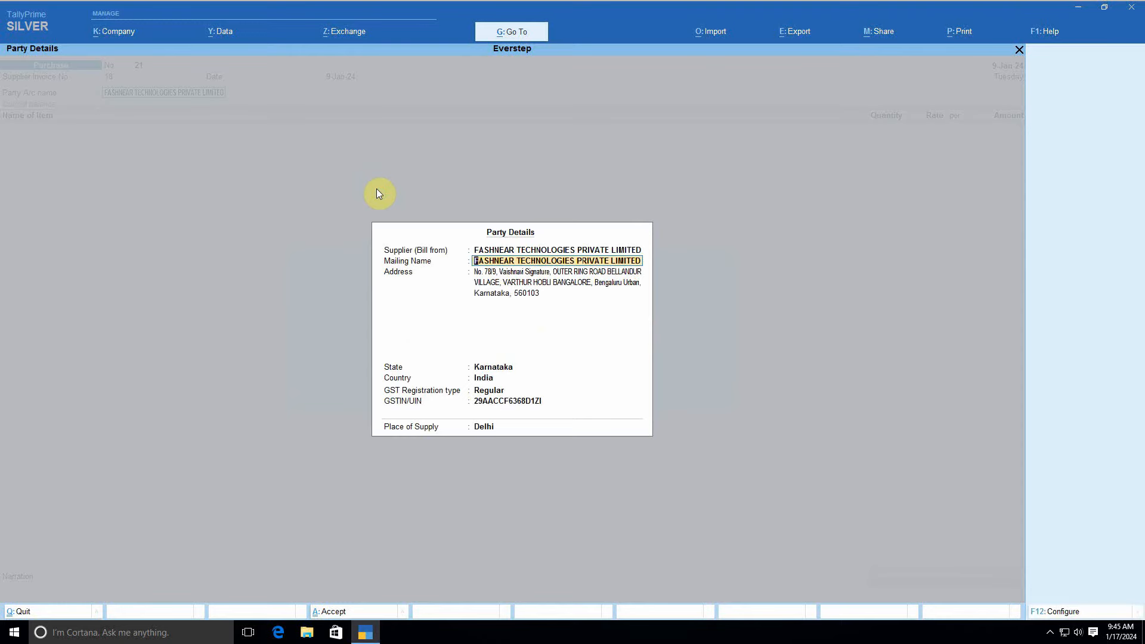
{"action": "key", "text": "Return"}
{"action": "key", "text": "Return"}
{"action": "key", "text": "Return"}
{"action": "key", "text": "Return"}
{"action": "key", "text": "Return"}
{"action": "key", "text": "Return"}
{"action": "key", "text": "Return"}
{"action": "key", "text": "Return"}
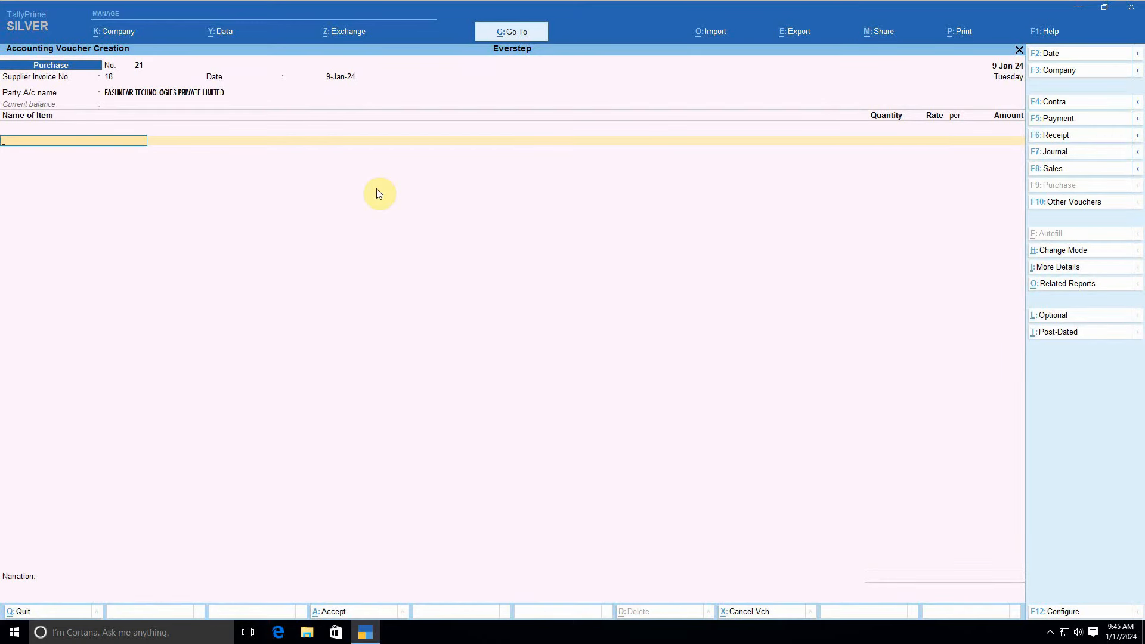
Step: Change the purchase voucher to Accounting Invoice mode and accept the party's existing details again
{"action": "key", "text": "ctrl+h"}
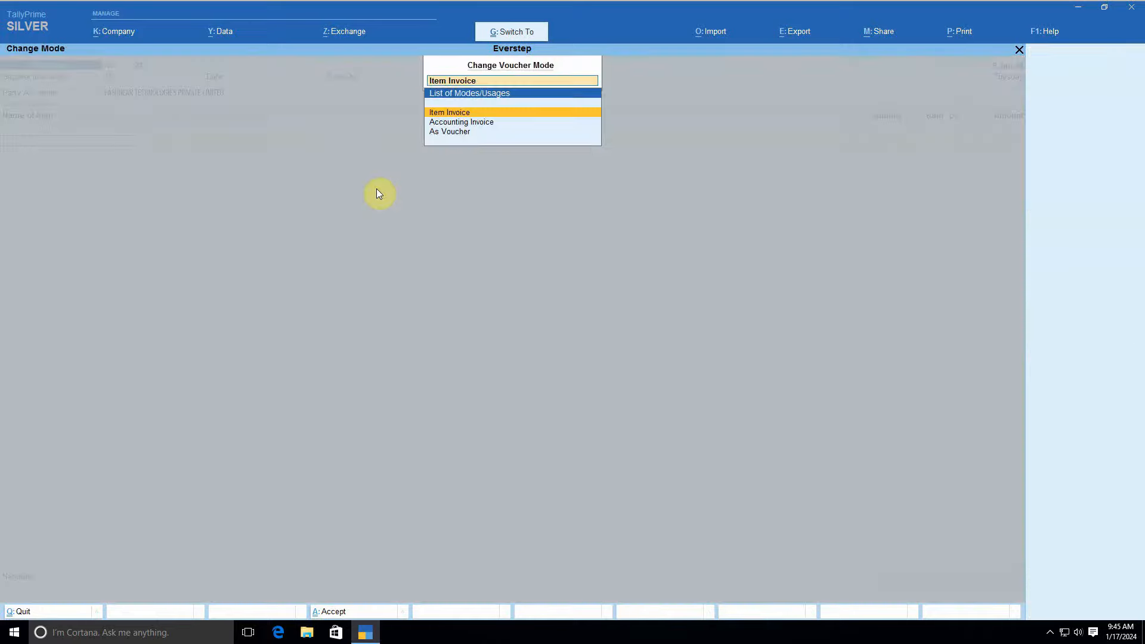
{"action": "key", "text": "Down"}
{"action": "key", "text": "Return"}
{"action": "key", "text": "Return"}
{"action": "key", "text": "Return"}
{"action": "key", "text": "Return"}
{"action": "key", "text": "Return"}
{"action": "key", "text": "Return"}
{"action": "key", "text": "Return"}
{"action": "key", "text": "Return"}
{"action": "key", "text": "Return"}
{"action": "key", "text": "Return"}
{"action": "key", "text": "Return"}
{"action": "key", "text": "Return"}
{"action": "key", "text": "Return"}
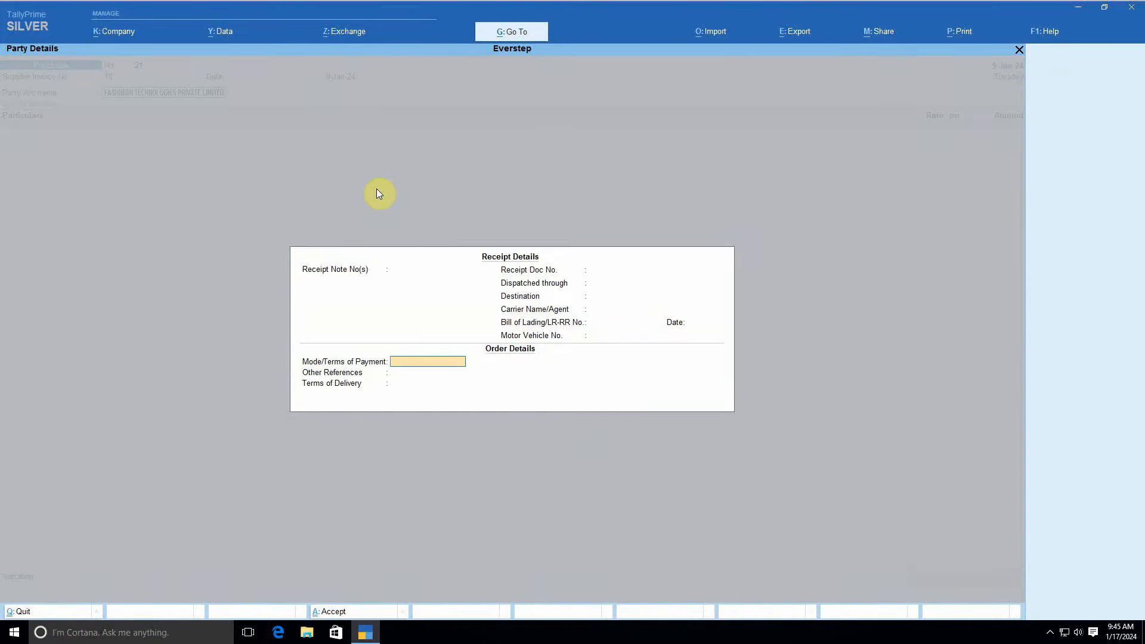
{"action": "key", "text": "Return"}
{"action": "key", "text": "Return"}
{"action": "key", "text": "Return"}
{"action": "key", "text": "Return"}
{"action": "key", "text": "Return"}
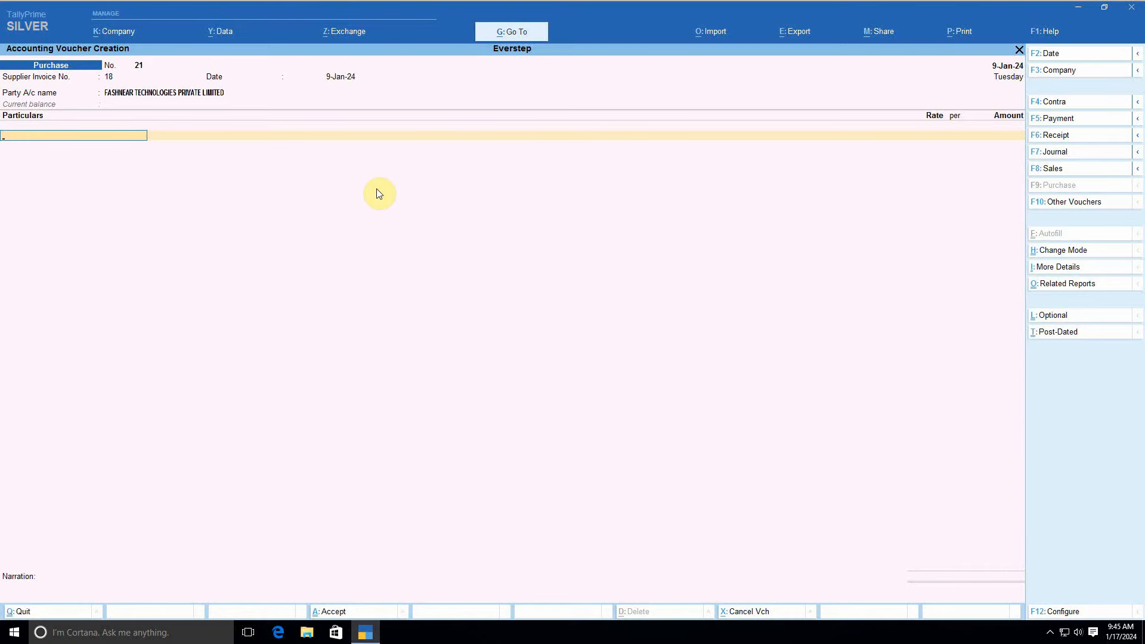
Step: Add the Commission fee ledger for 20, with GST rate and HSN/SAC details as per Masters/Company
{"action": "type", "text": "Com"}
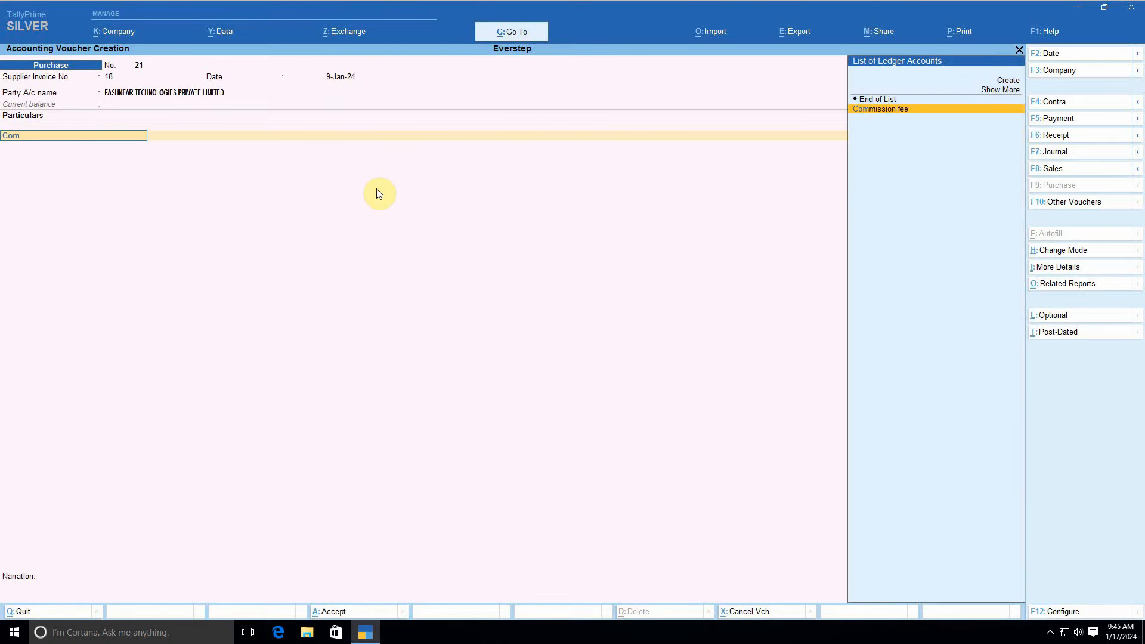
{"action": "key", "text": "Return"}
{"action": "key", "text": "Return"}
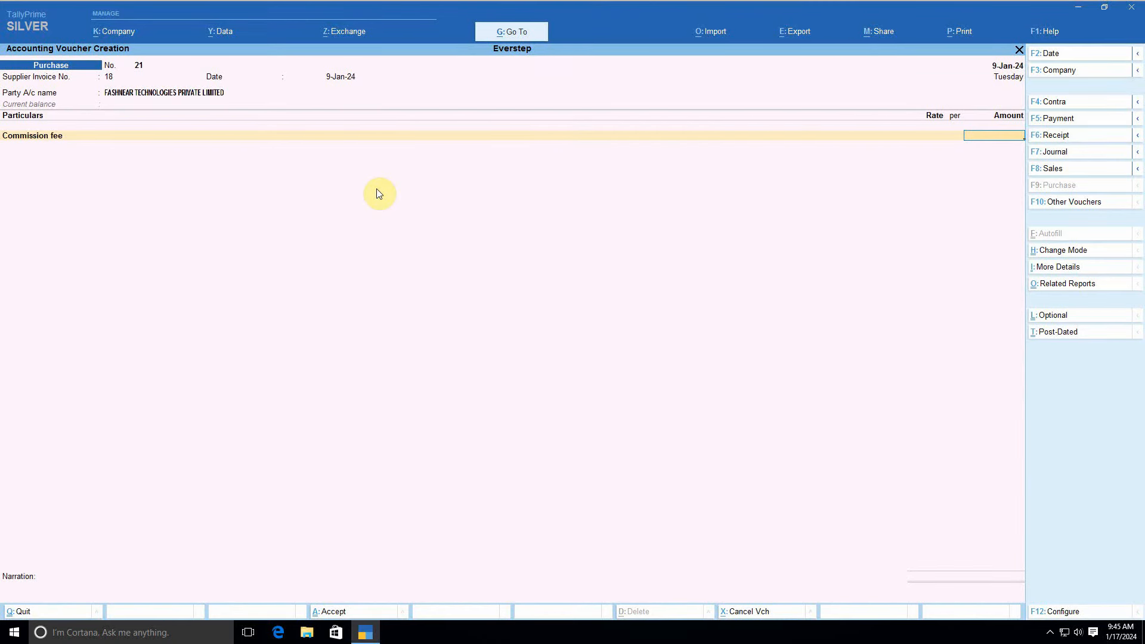
{"action": "type", "text": "20"}
{"action": "key", "text": "Return"}
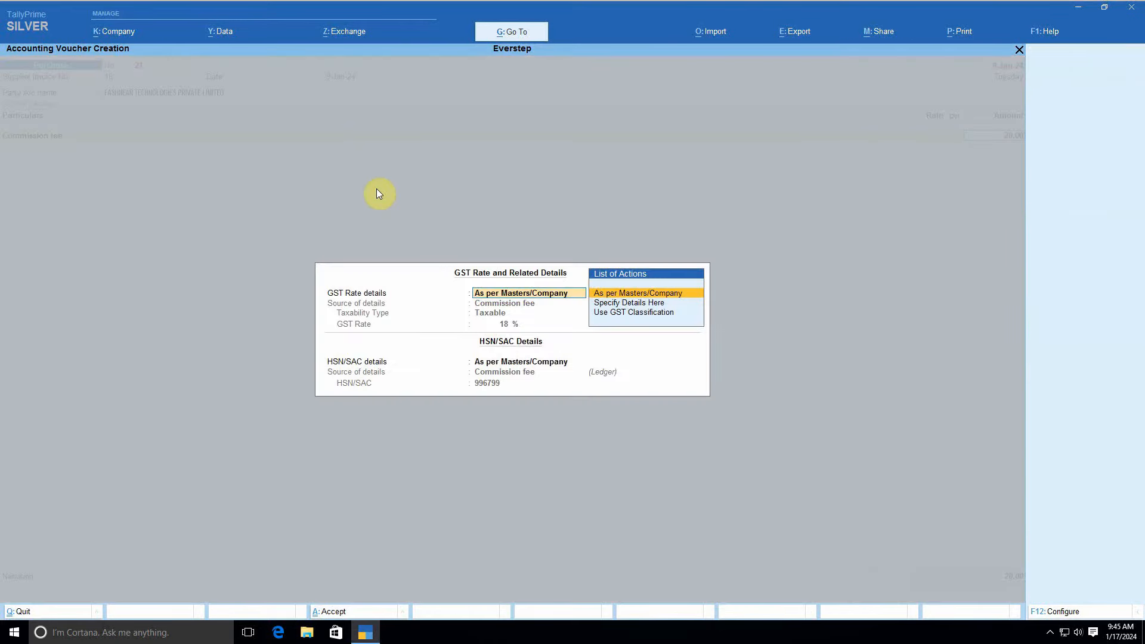
{"action": "key", "text": "Return"}
{"action": "key", "text": "Return"}
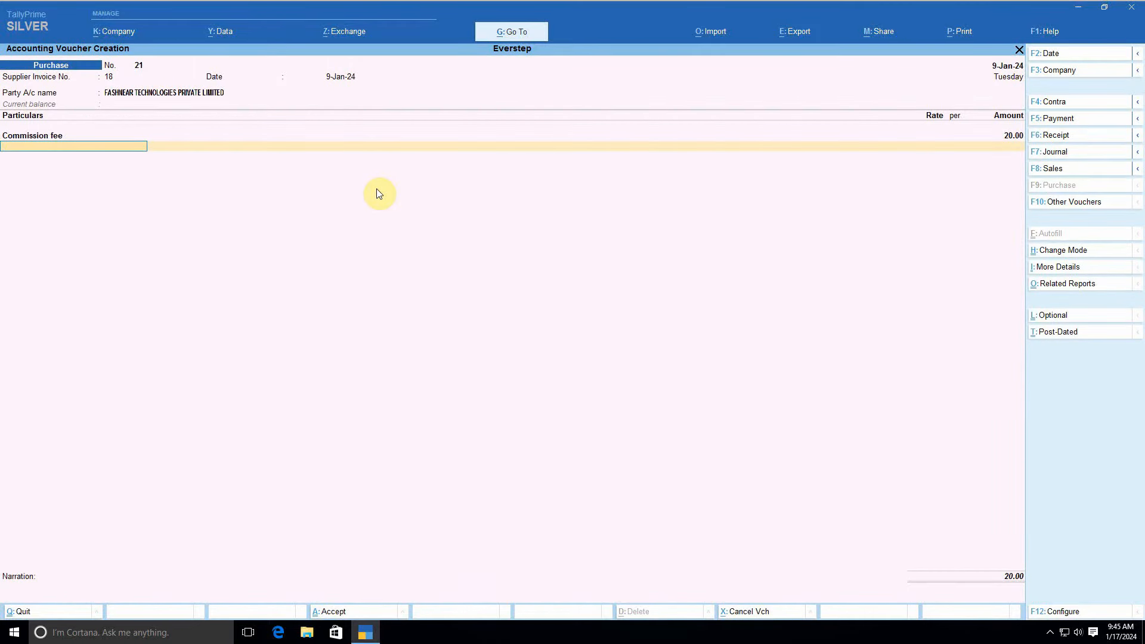
Step: Add the Input Igst ledger to the purchase voucher with its calculated tax amount of 3.60
{"action": "type", "text": "Out"}
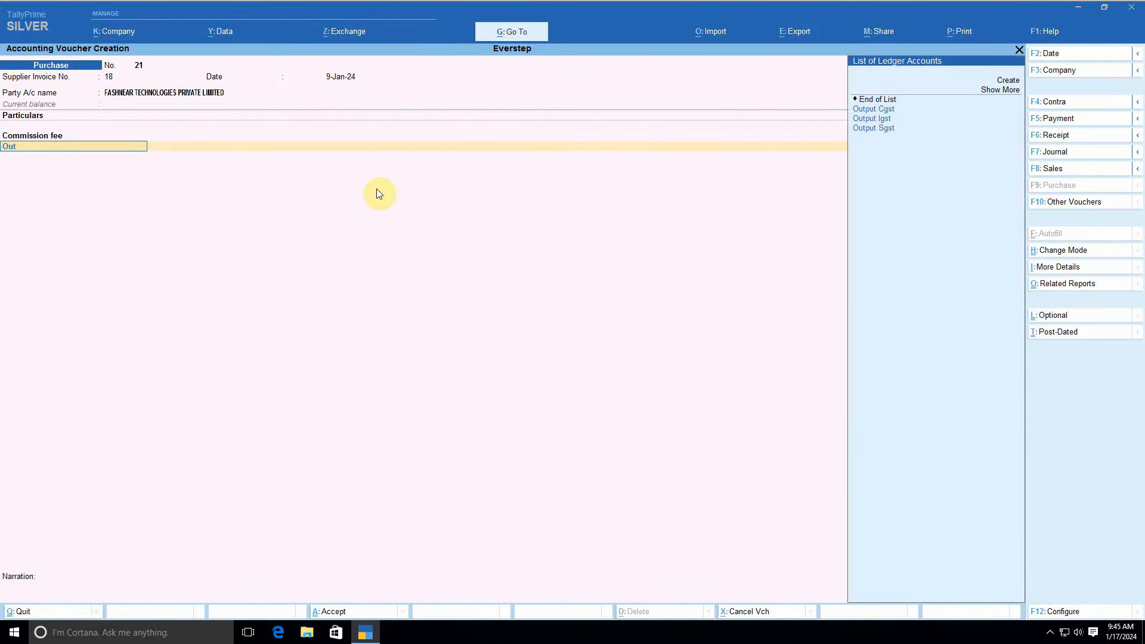
{"action": "key", "text": "BackSpace"}
{"action": "key", "text": "BackSpace"}
{"action": "key", "text": "BackSpace"}
{"action": "type", "text": "I"}
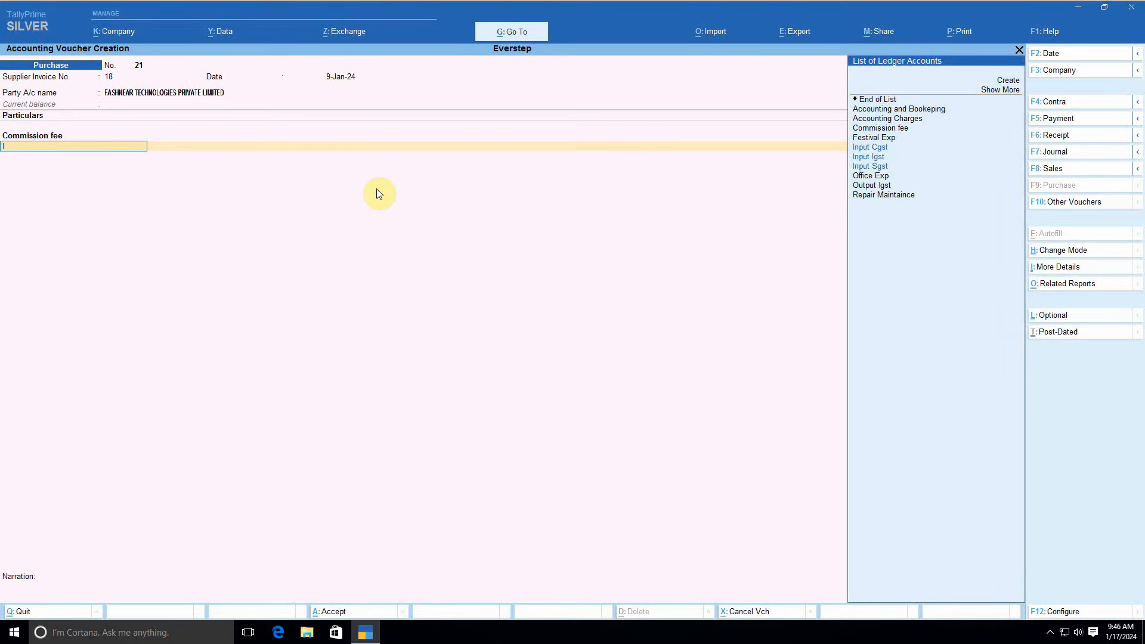
{"action": "type", "text": "nput"}
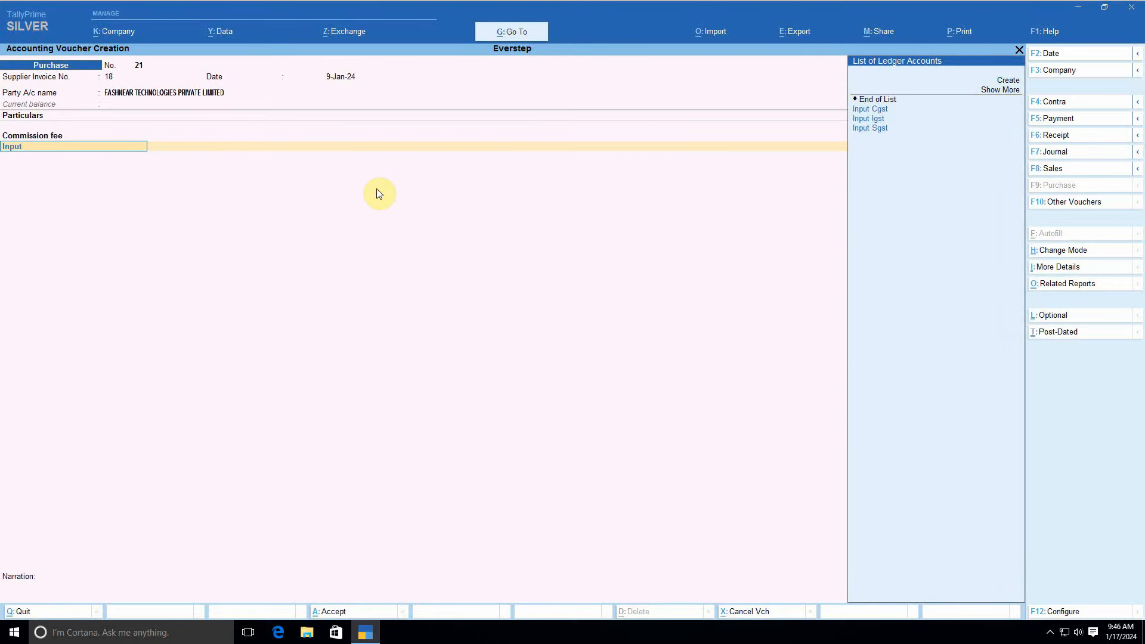
{"action": "type", "text": "i"}
{"action": "key", "text": "Return"}
{"action": "key", "text": "Return"}
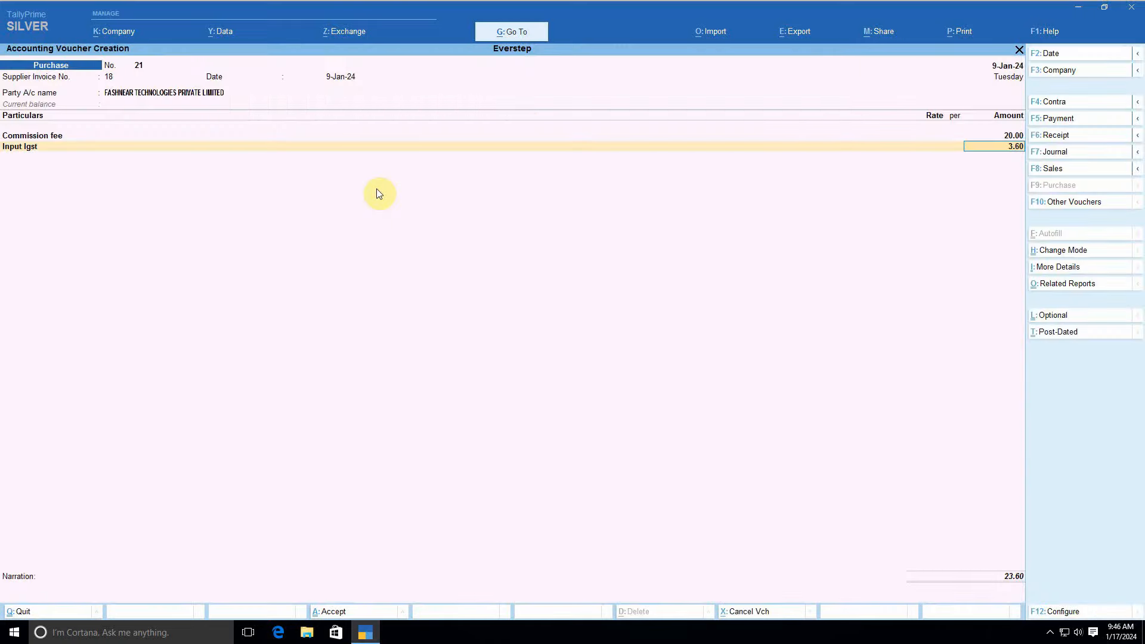
{"action": "key", "text": "Return"}
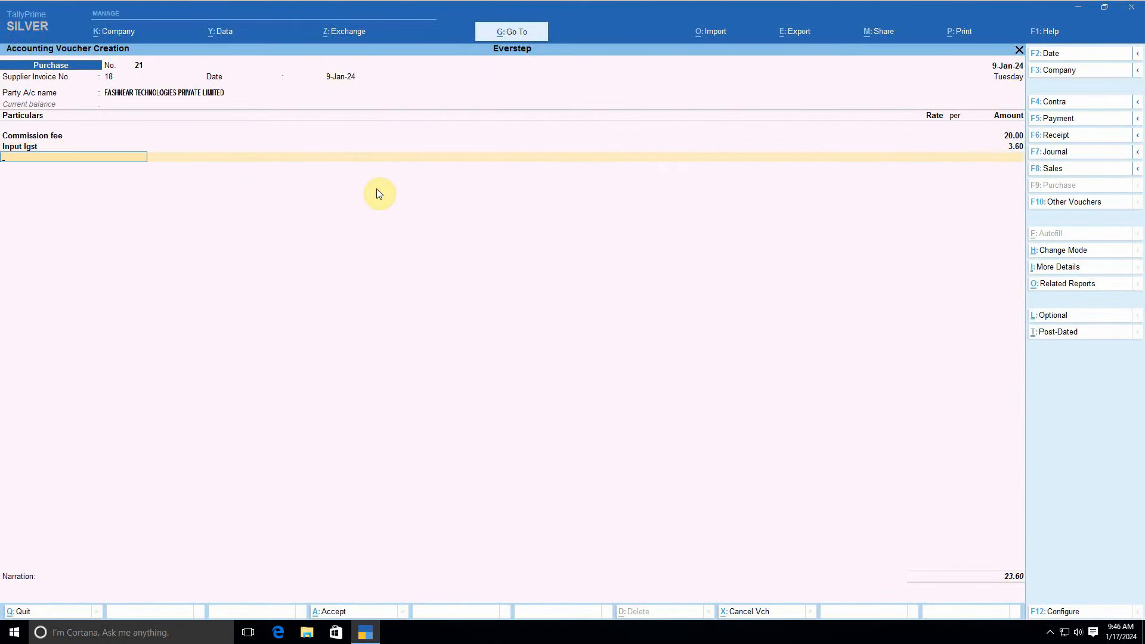
Step: Add the Round Off ledger to the purchase voucher for 0.40
{"action": "type", "text": "R"}
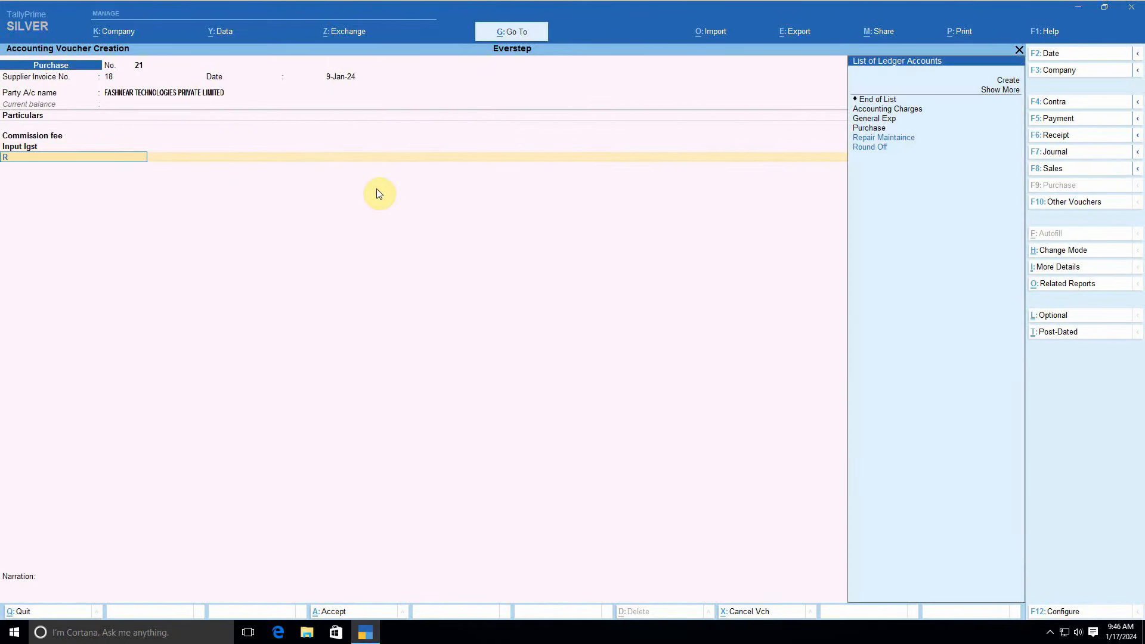
{"action": "key", "text": "Return"}
{"action": "key", "text": "Return"}
{"action": "key", "text": "Return"}
{"action": "key", "text": "Return"}
{"action": "key", "text": "Return"}
{"action": "key", "text": "Return"}
{"action": "key", "text": "Down"}
{"action": "key", "text": "Return"}
{"action": "key", "text": "Return"}
{"action": "key", "text": "Return"}
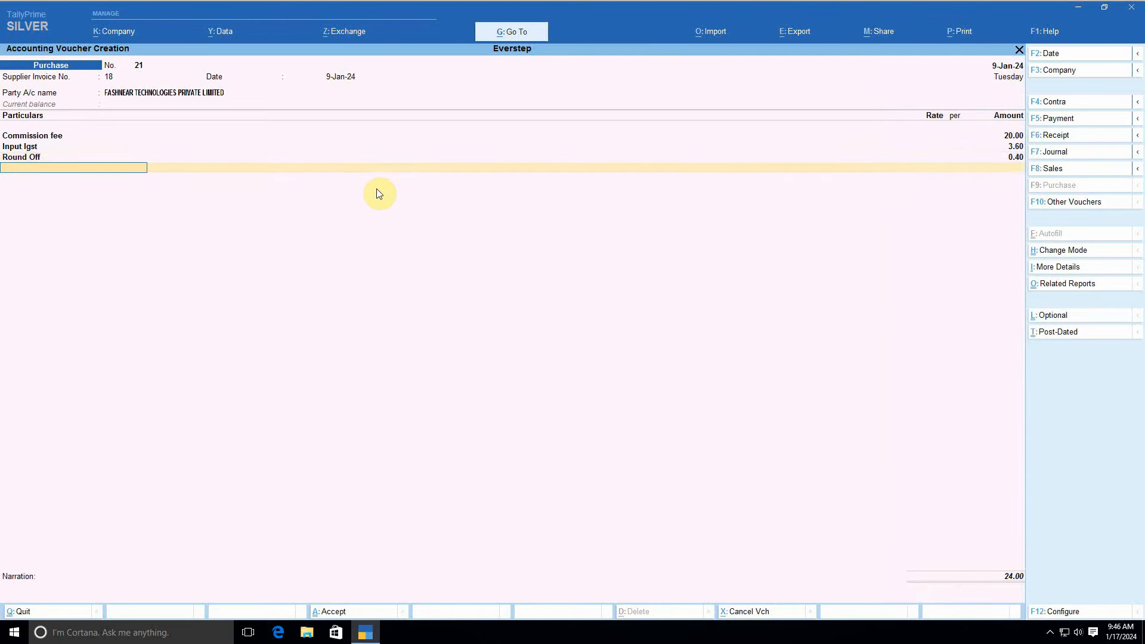
Step: Allocate the 24.00 Cr as New Ref 18 in the bill-wise details, save the purchase voucher and return to the Gateway of Tally
{"action": "key", "text": "Return"}
{"action": "key", "text": "Return"}
{"action": "key", "text": "Return"}
{"action": "key", "text": "Return"}
{"action": "key", "text": "Return"}
{"action": "key", "text": "Return"}
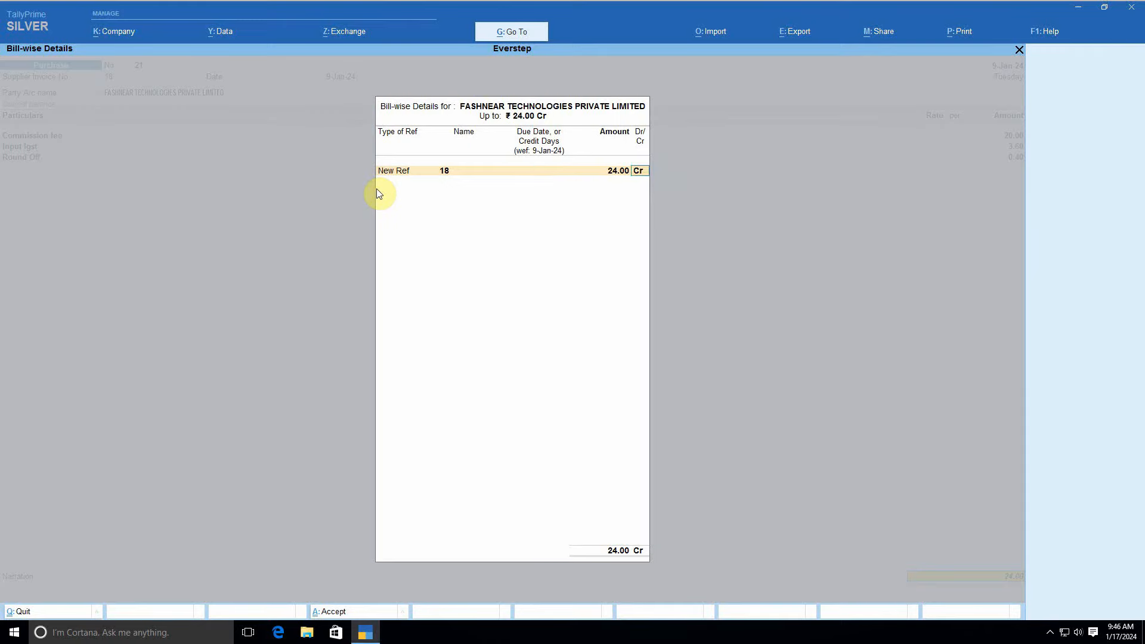
{"action": "key", "text": "Return"}
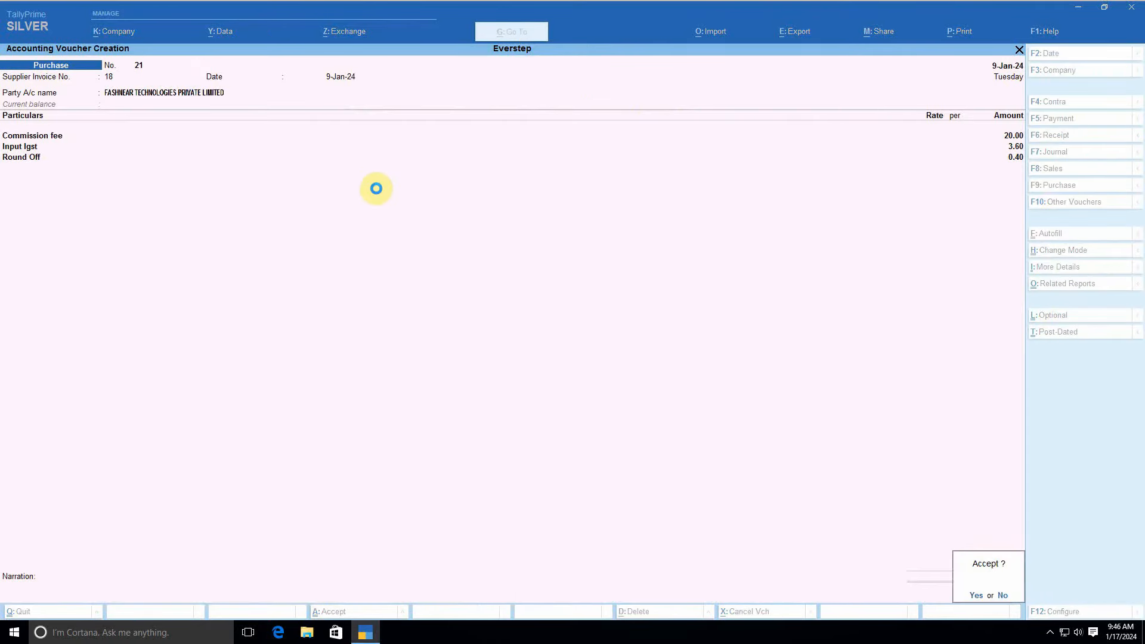
{"action": "key", "text": "Return"}
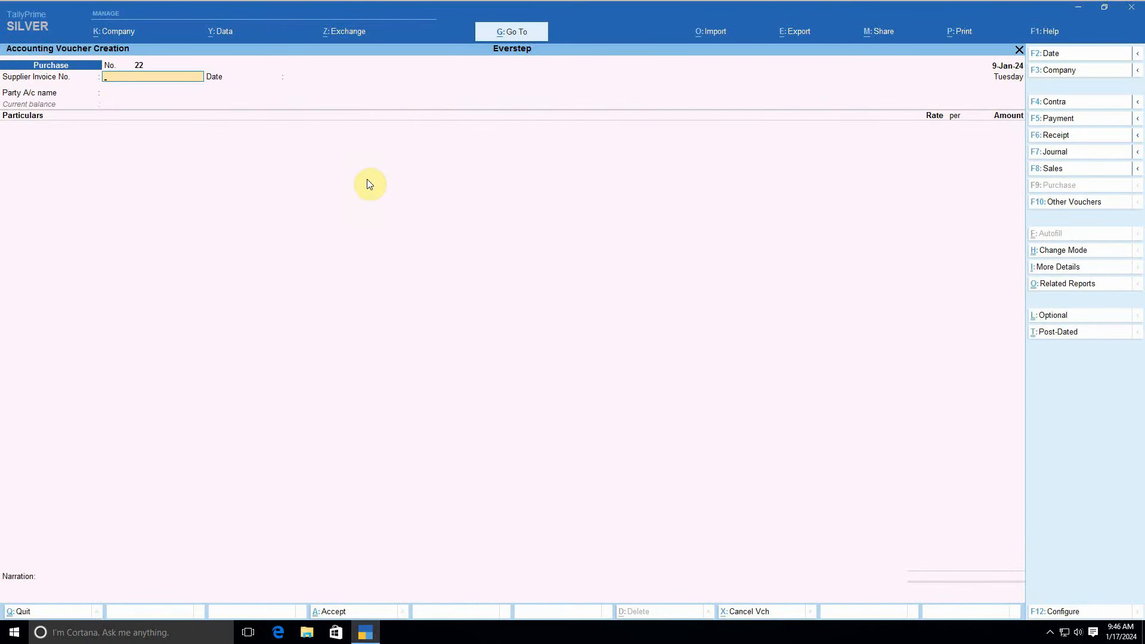
{"action": "key", "text": "Escape"}
{"action": "key", "text": "Escape"}
{"action": "key", "text": "Escape"}
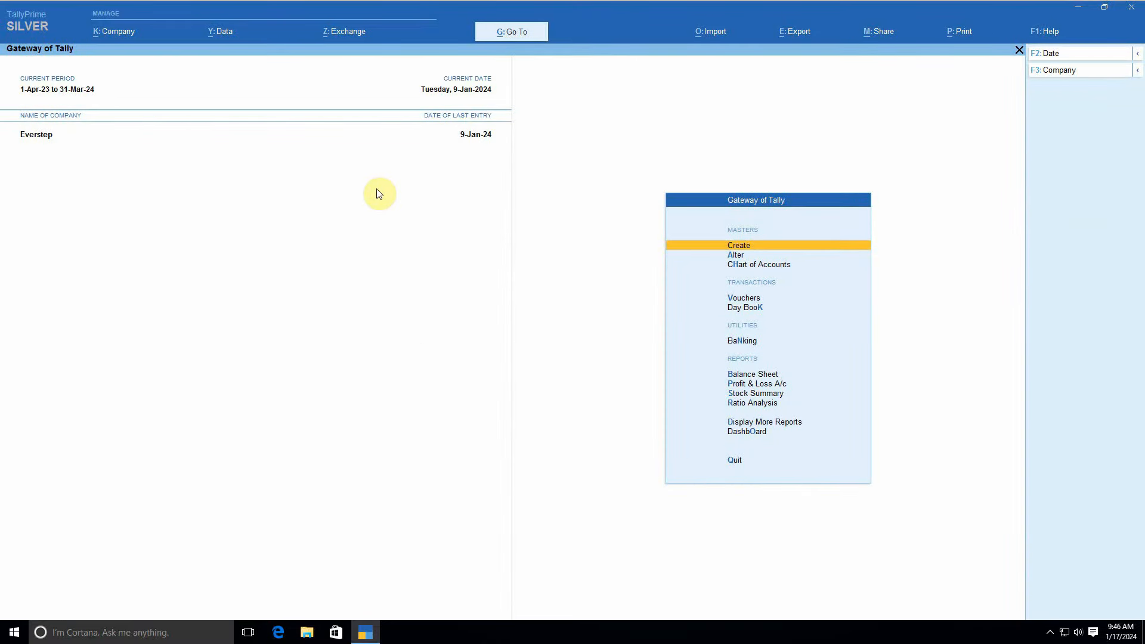
Step: From the Balance Sheet, examine FASHNEAR TECHNOLOGIES PRIVATE LIMITED's monthly summary within Sundry Creditors under Current Liabilities
{"action": "key", "text": "b"}
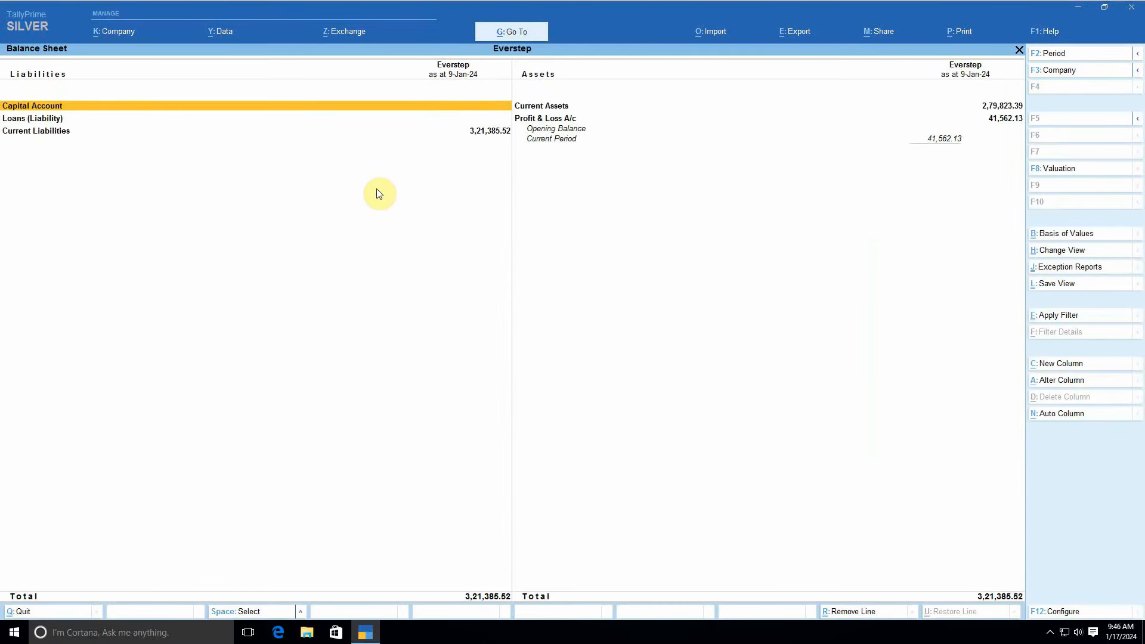
{"action": "key", "text": "Down"}
{"action": "key", "text": "Down"}
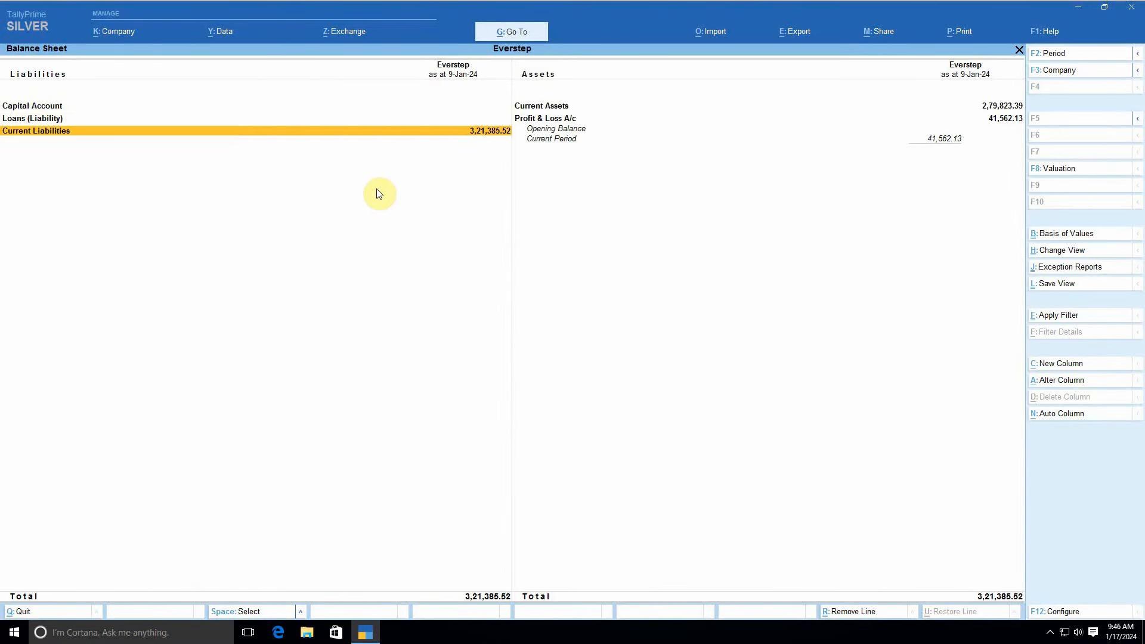
{"action": "key", "text": "Return"}
{"action": "key", "text": "Down"}
{"action": "key", "text": "Return"}
{"action": "key", "text": "Down"}
{"action": "key", "text": "Return"}
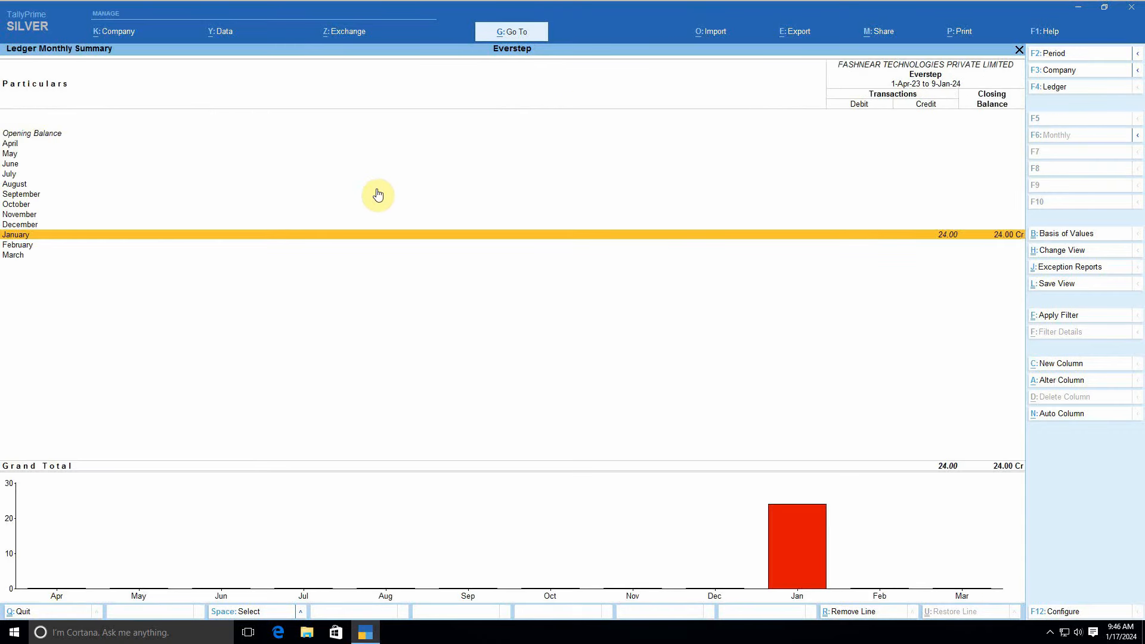
{"action": "key", "text": "Escape"}
{"action": "key", "text": "Escape"}
{"action": "key", "text": "Escape"}
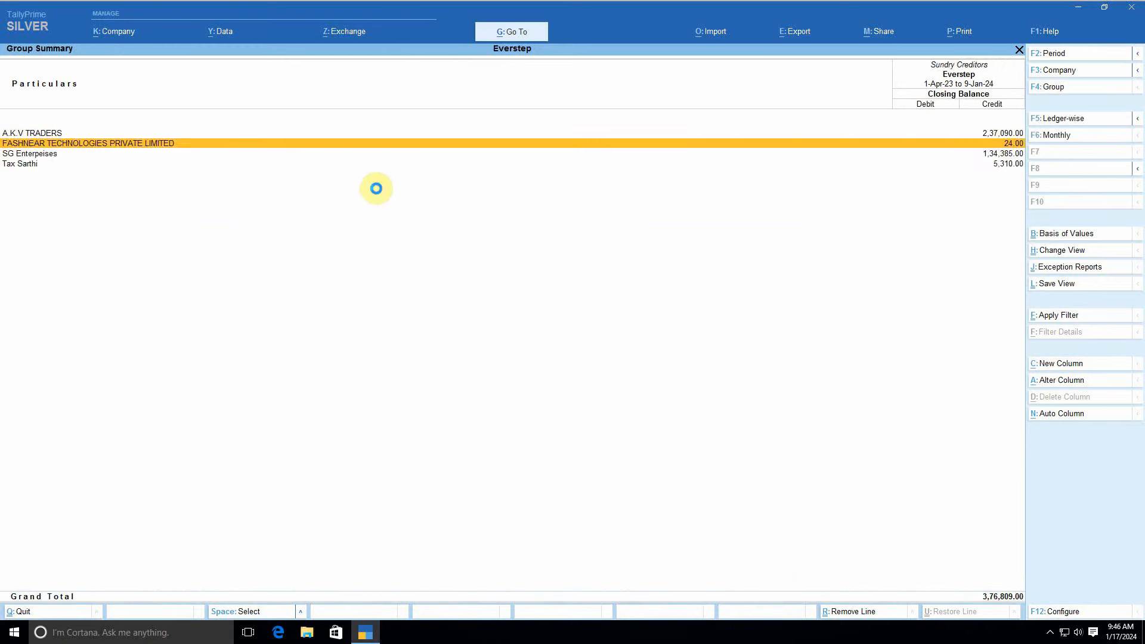
Step: Examine the January vouchers of Meeso Sales within Sundry Debtors under Current Assets, and return to the Gateway of Tally
{"action": "key", "text": "Right"}
{"action": "key", "text": "Up"}
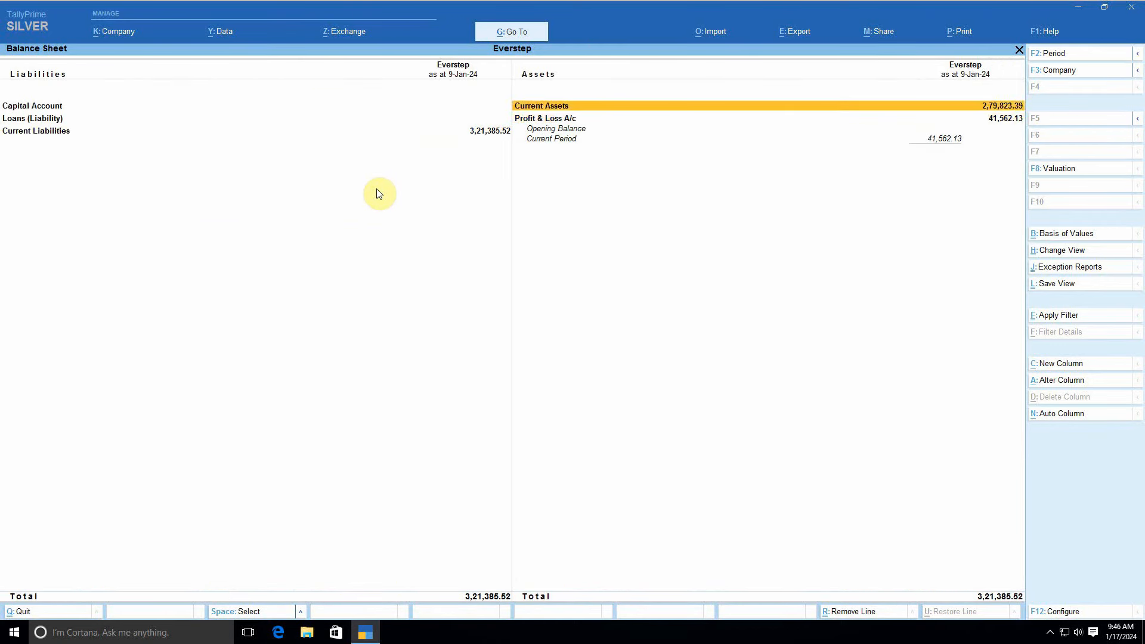
{"action": "key", "text": "Return"}
{"action": "key", "text": "Down"}
{"action": "key", "text": "Return"}
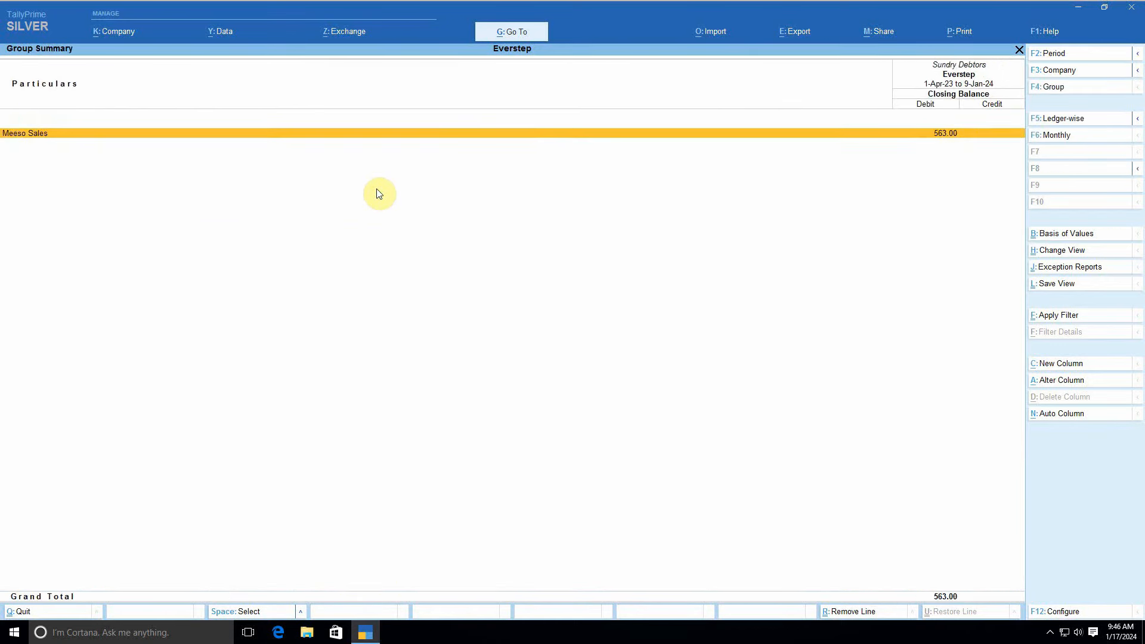
{"action": "key", "text": "Return"}
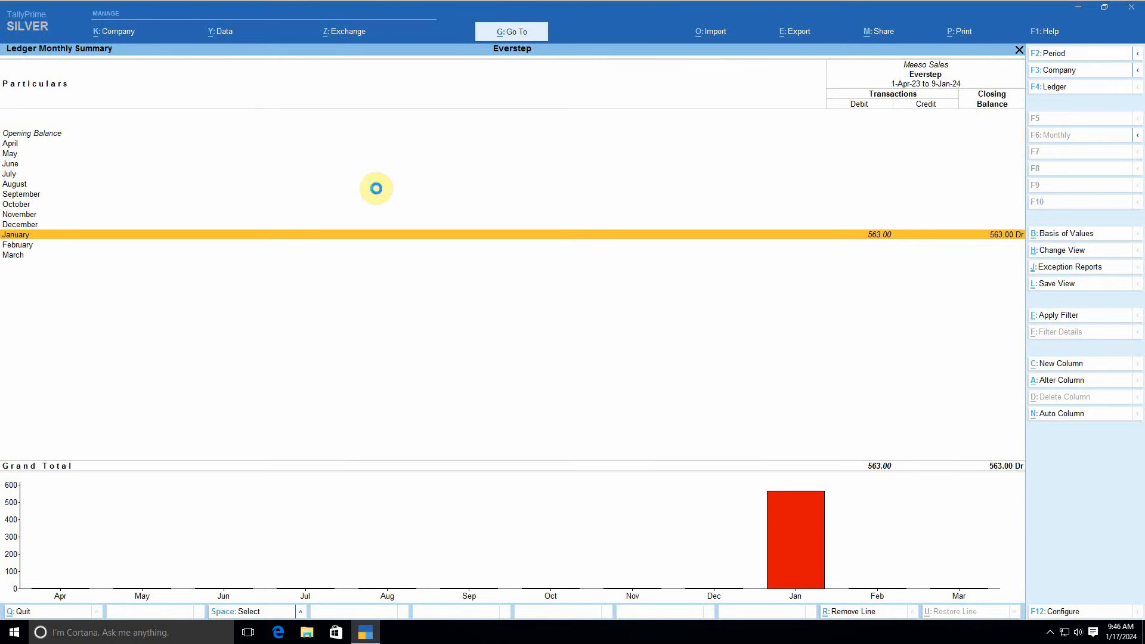
{"action": "key", "text": "Return"}
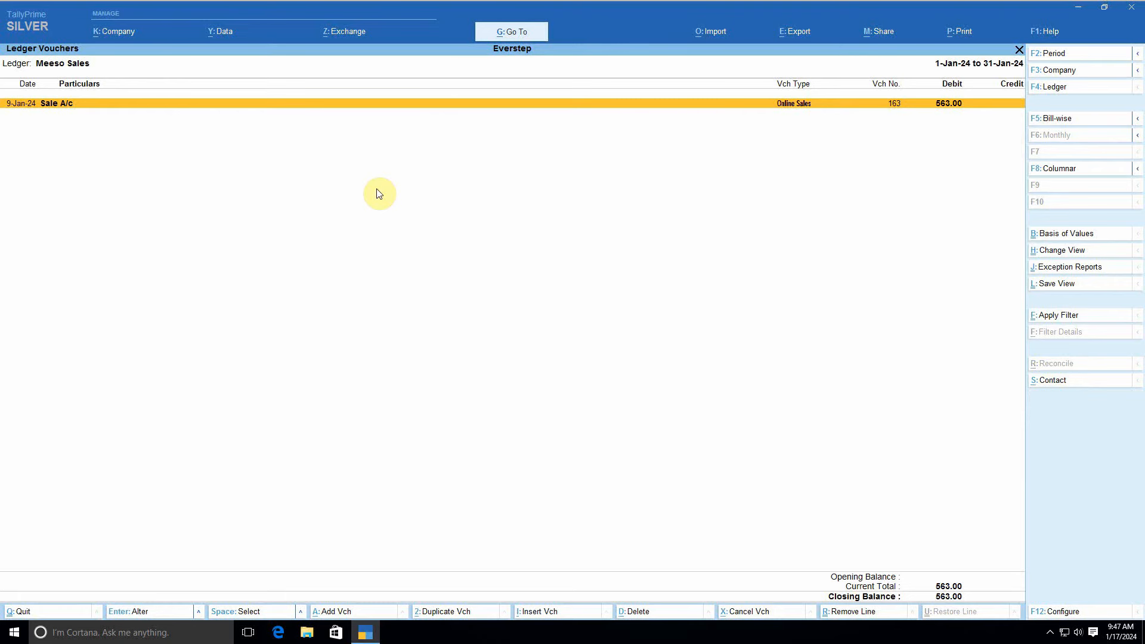
{"action": "key", "text": "Escape"}
{"action": "key", "text": "Escape"}
{"action": "key", "text": "Escape"}
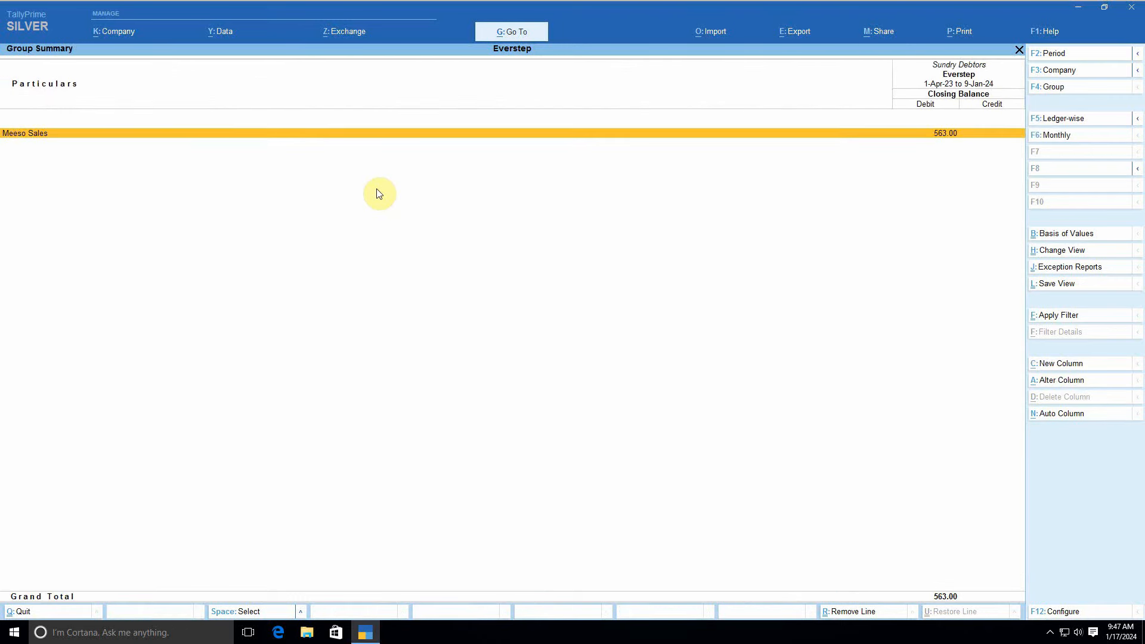
{"action": "key", "text": "Escape"}
{"action": "key", "text": "Escape"}
{"action": "key", "text": "Escape"}
{"action": "key", "text": "Escape"}
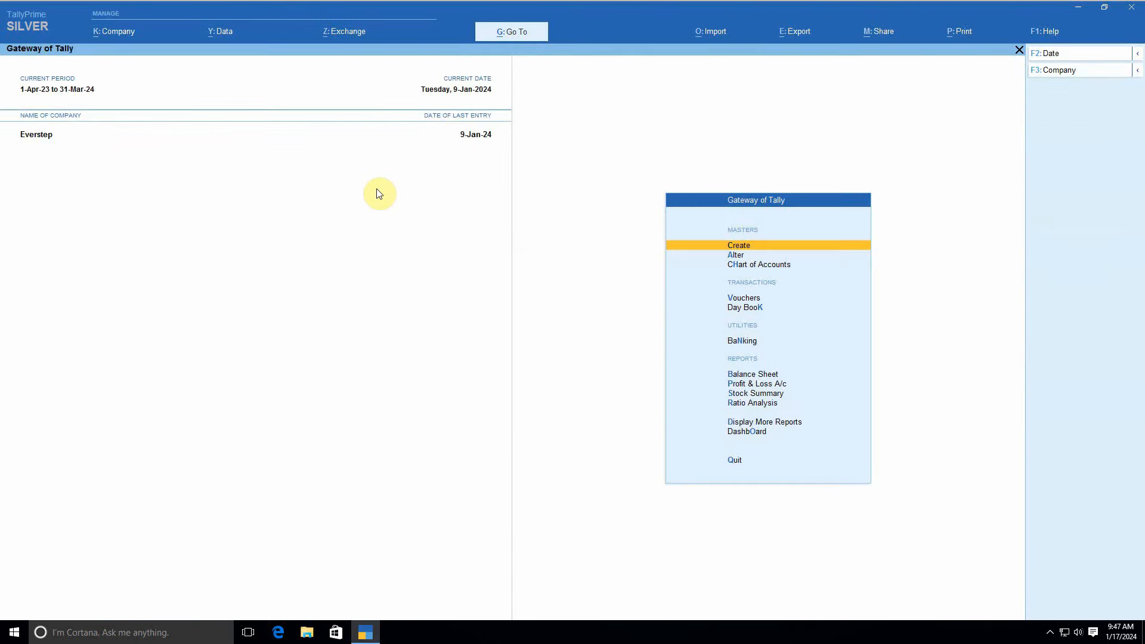
Step: Open the ledger vouchers of FASHNEAR TECHNOLOGIES PRIVATE LIMITED from the account books
{"action": "type", "text": "dalF"}
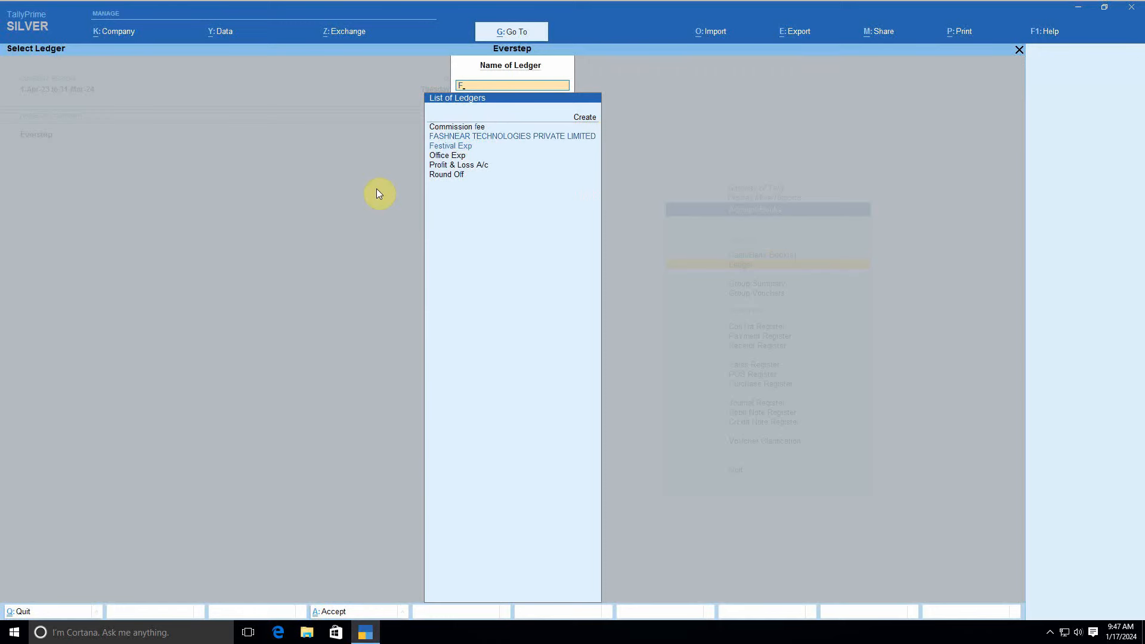
{"action": "key", "text": "Down"}
{"action": "key", "text": "Down"}
{"action": "key", "text": "Up"}
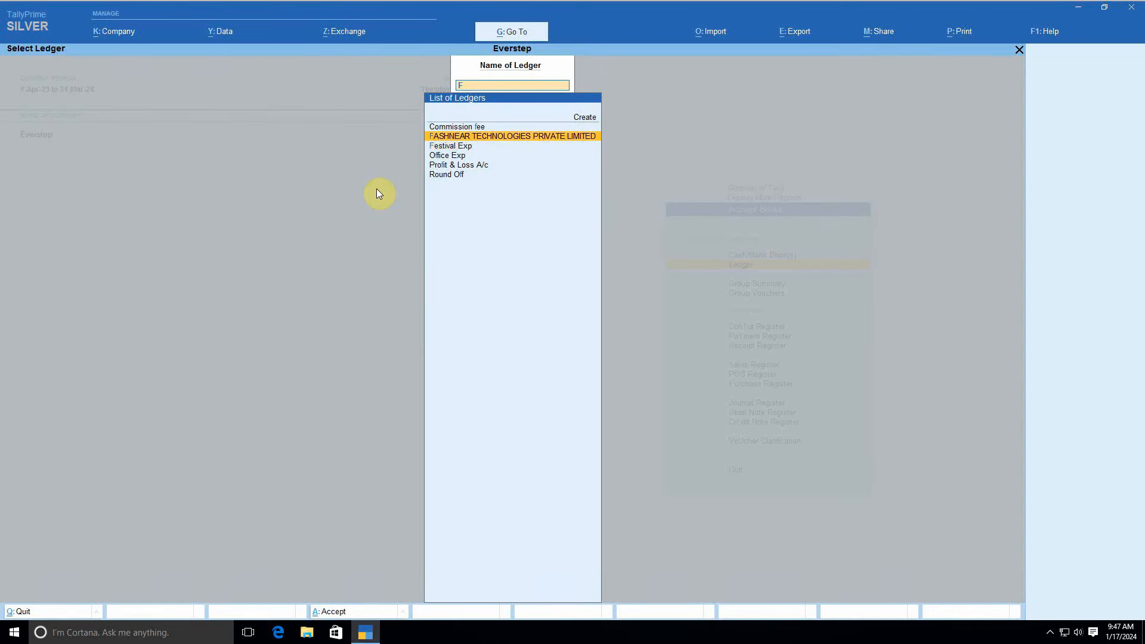
{"action": "key", "text": "Return"}
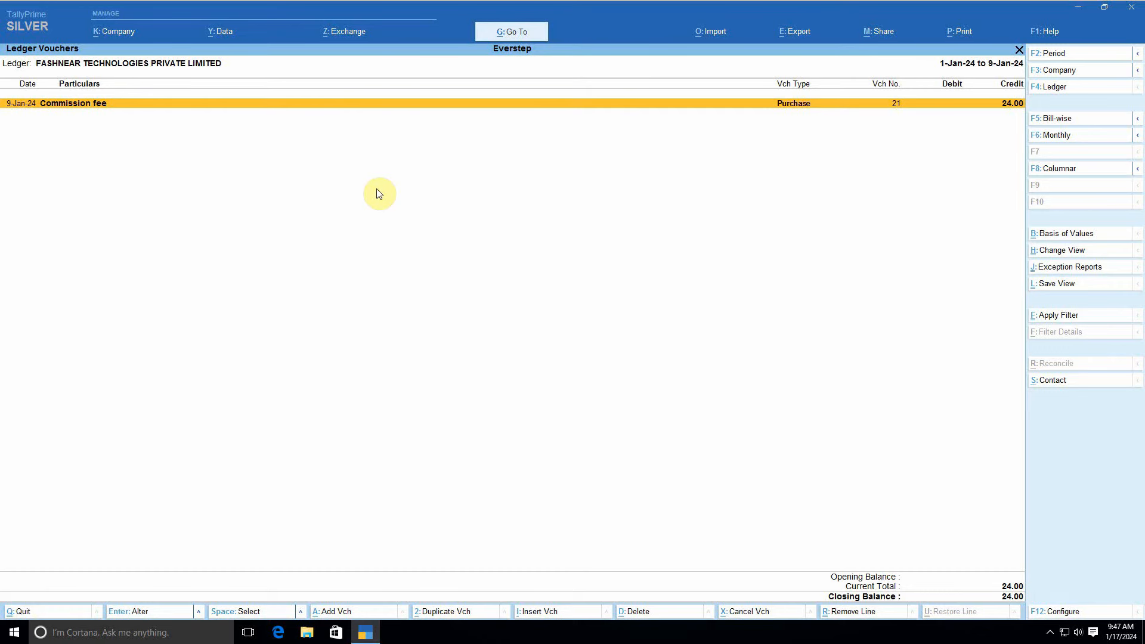
Step: Add a journal voucher from this ledger, debiting FASHNEAR TECHNOLOGIES PRIVATE LIMITED with 24 as On Account
{"action": "key", "text": "alt+a"}
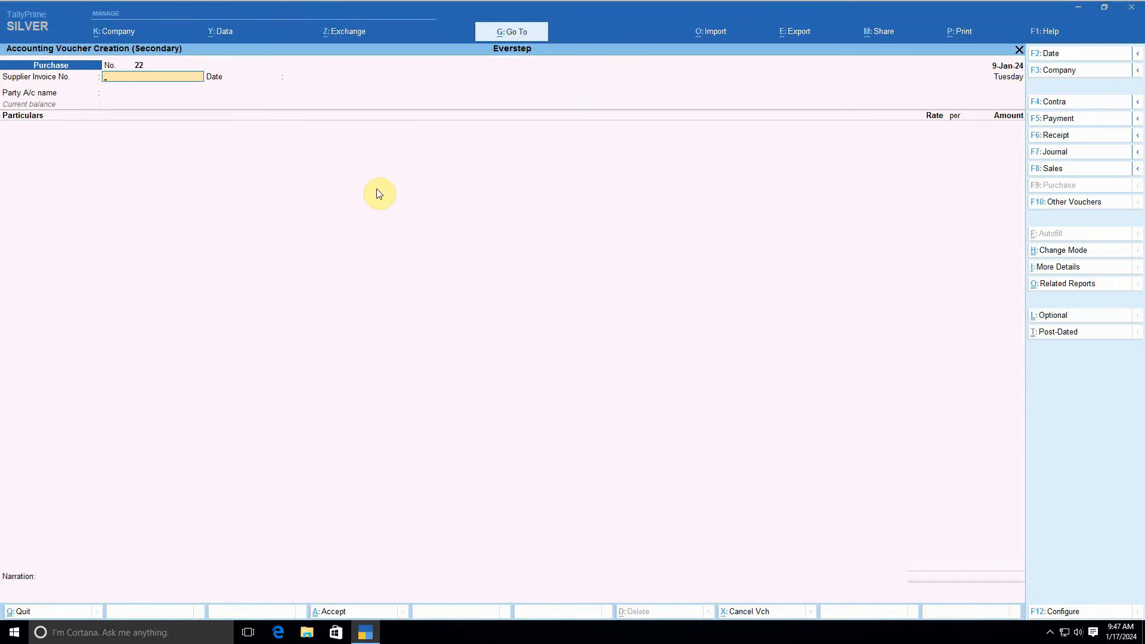
{"action": "key", "text": "F7"}
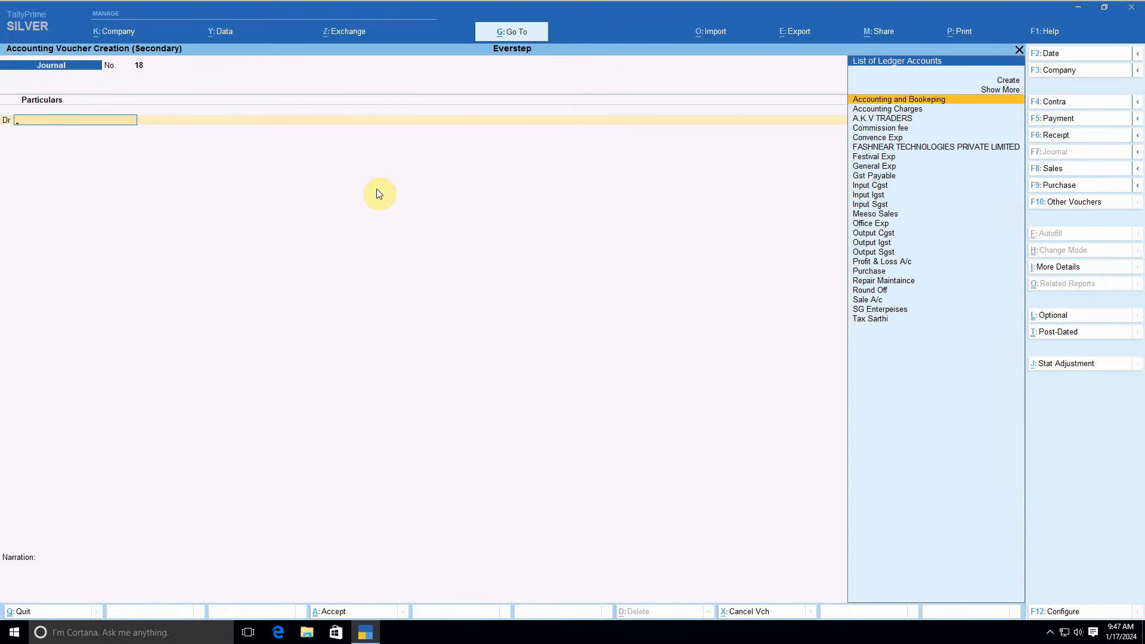
{"action": "type", "text": "Fas"}
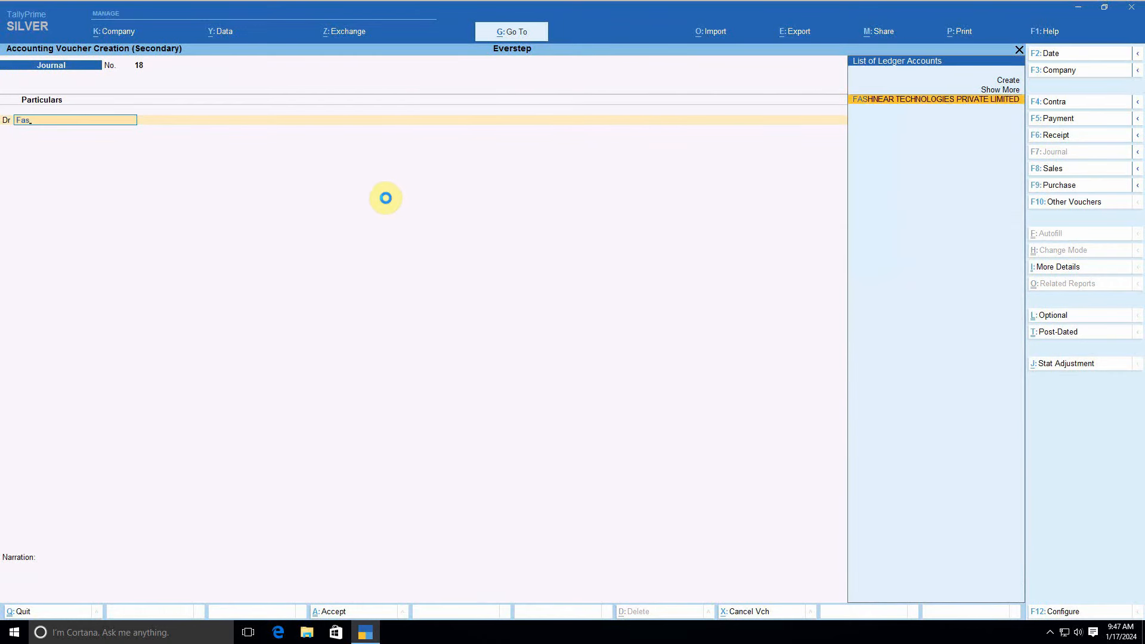
{"action": "key", "text": "Return"}
{"action": "type", "text": "24"}
{"action": "key", "text": "Return"}
{"action": "key", "text": "Down"}
{"action": "key", "text": "Down"}
{"action": "key", "text": "Return"}
{"action": "key", "text": "Return"}
{"action": "key", "text": "Return"}
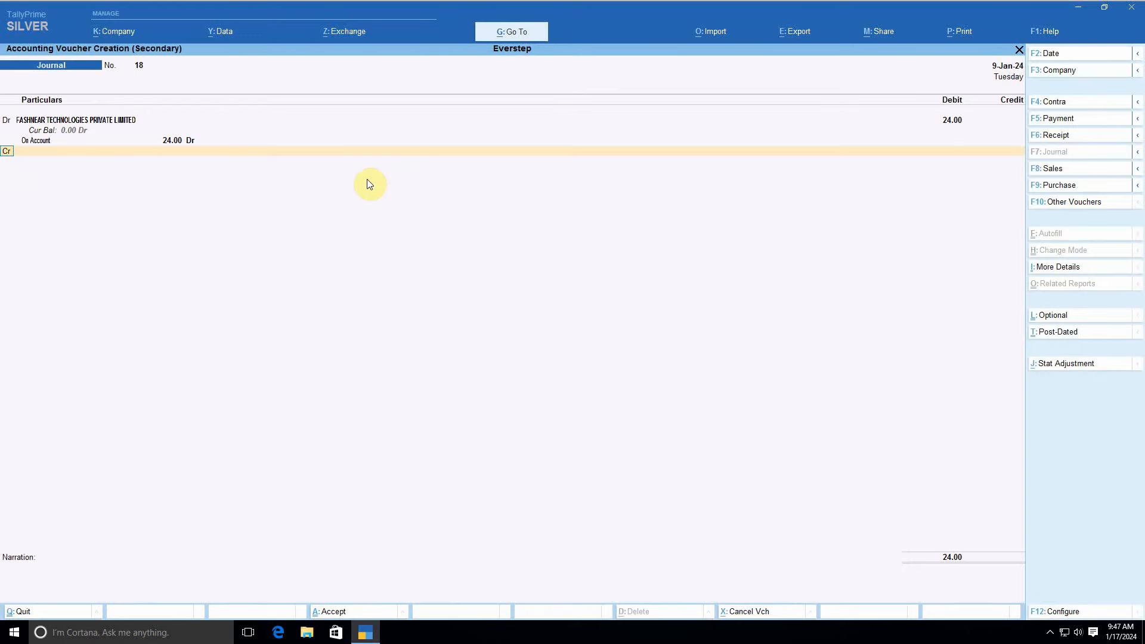
Step: Credit Meeso Sales with 24.00, save the journal voucher and leave the Fashnear ledger
{"action": "type", "text": "cr"}
{"action": "key", "text": "Return"}
{"action": "type", "text": "mee"}
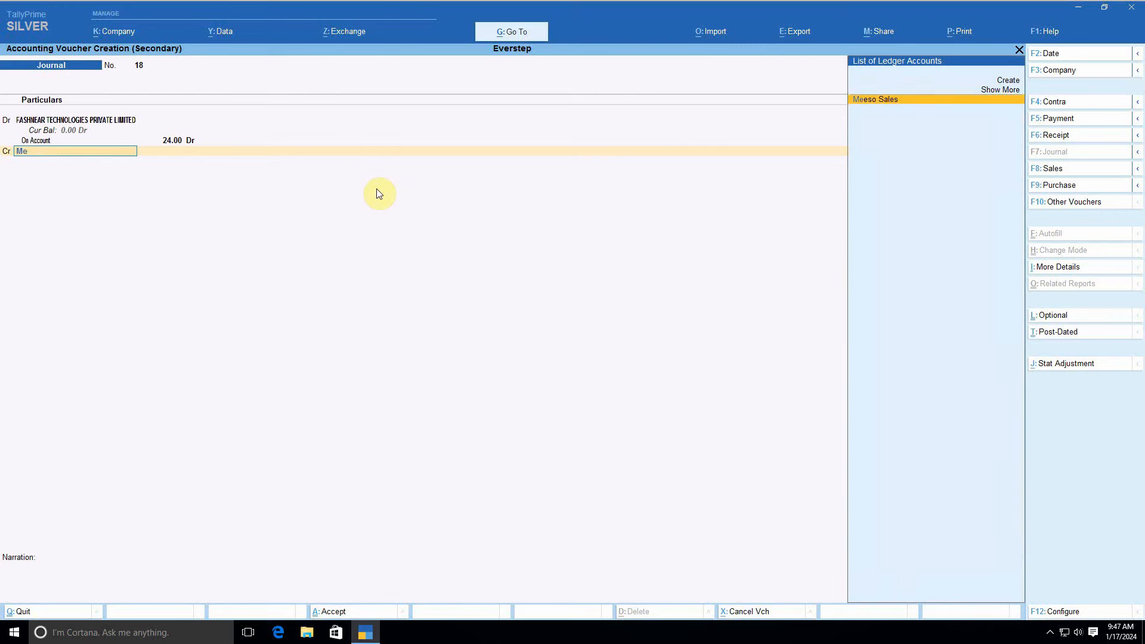
{"action": "key", "text": "Return"}
{"action": "key", "text": "Return"}
{"action": "key", "text": "Return"}
{"action": "key", "text": "Return"}
{"action": "key", "text": "Down"}
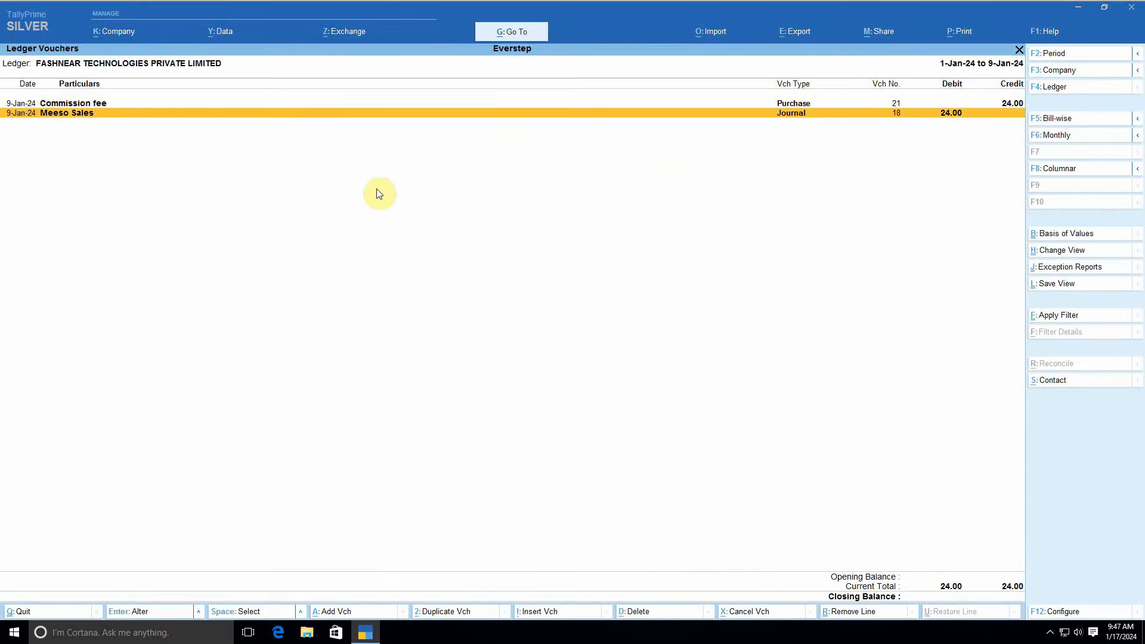
{"action": "key", "text": "Escape"}
{"action": "key", "text": "Escape"}
{"action": "key", "text": "Escape"}
{"action": "key", "text": "Escape"}
{"action": "key", "text": "Escape"}
{"action": "key", "text": "Escape"}
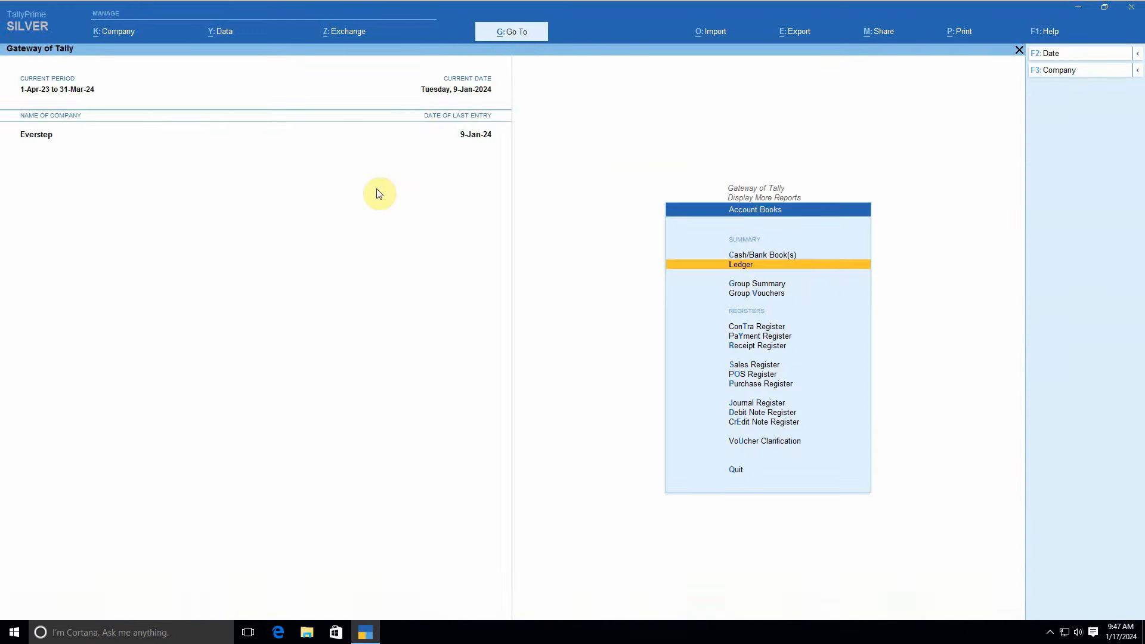
Step: Open the Meeso Sales ledger from the account books and examine its sale and journal entries
{"action": "type", "text": "da"}
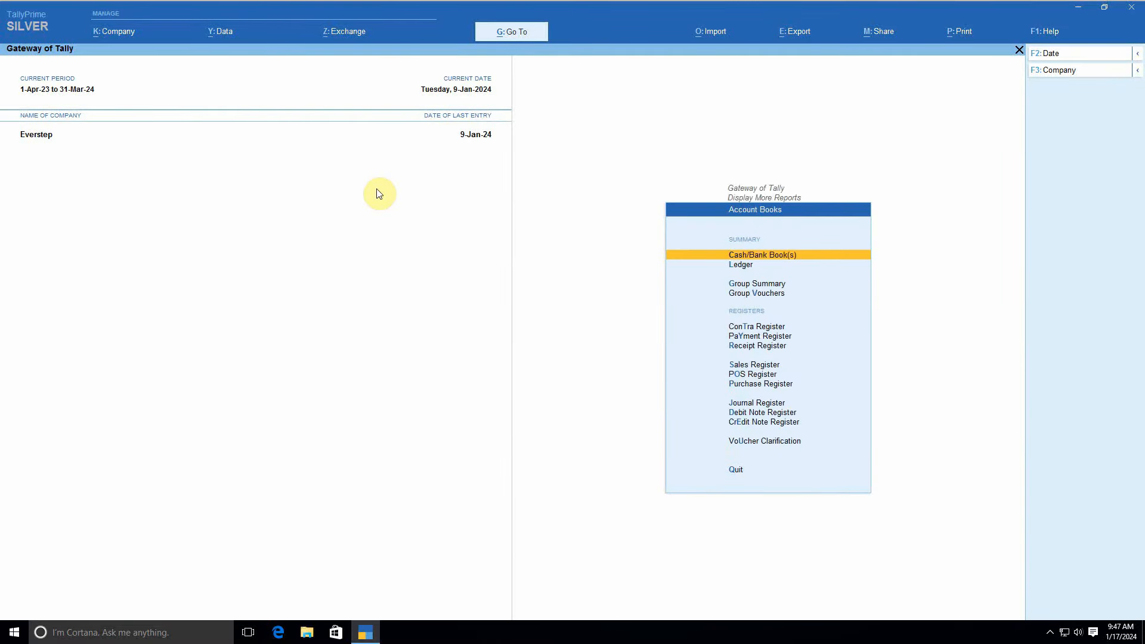
{"action": "type", "text": "lmee"}
{"action": "key", "text": "Return"}
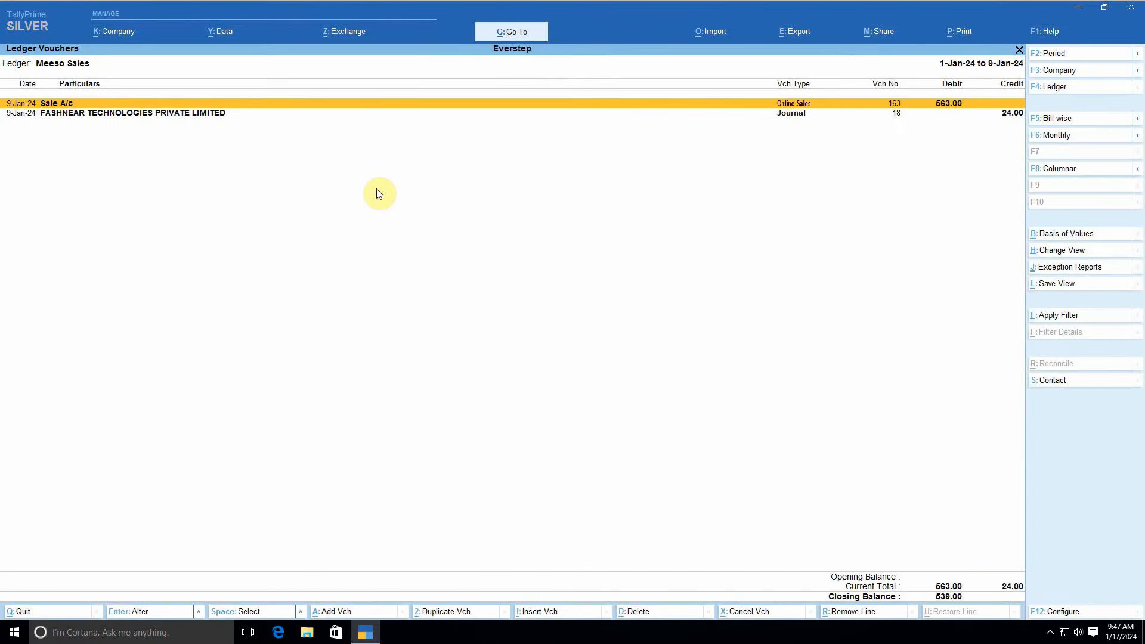
{"action": "key", "text": "Down"}
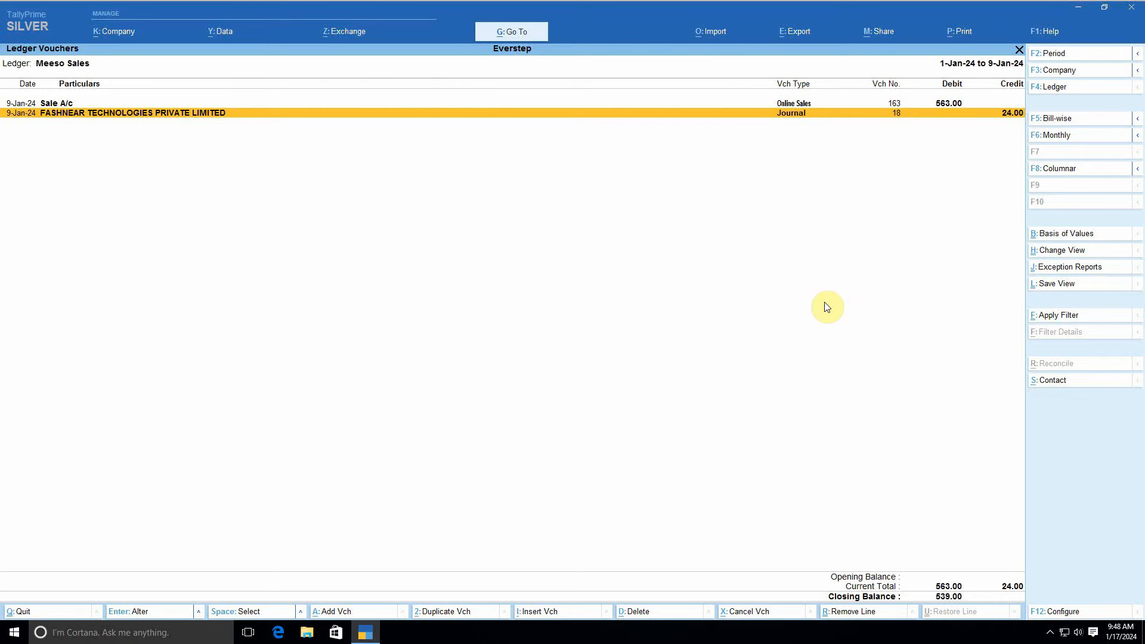
{"action": "key", "text": "Up"}
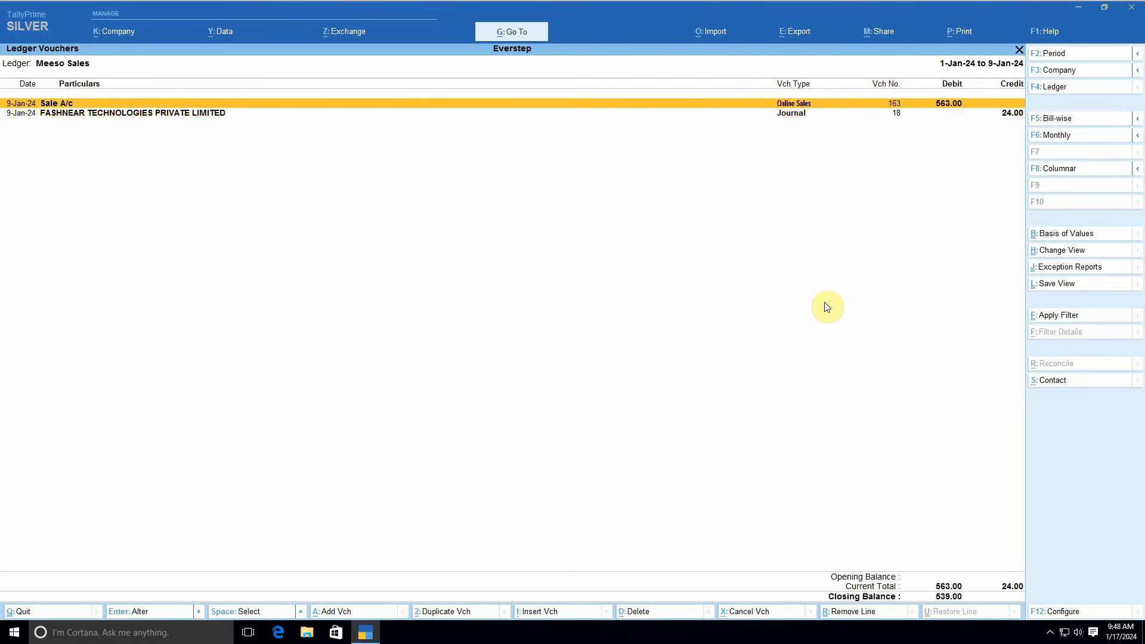
Step: Open the Sale A/c voucher from the Meeso Sales ledger, calculate 477.12*1% with the calculator, and return to the ledger
{"action": "key", "text": "Return"}
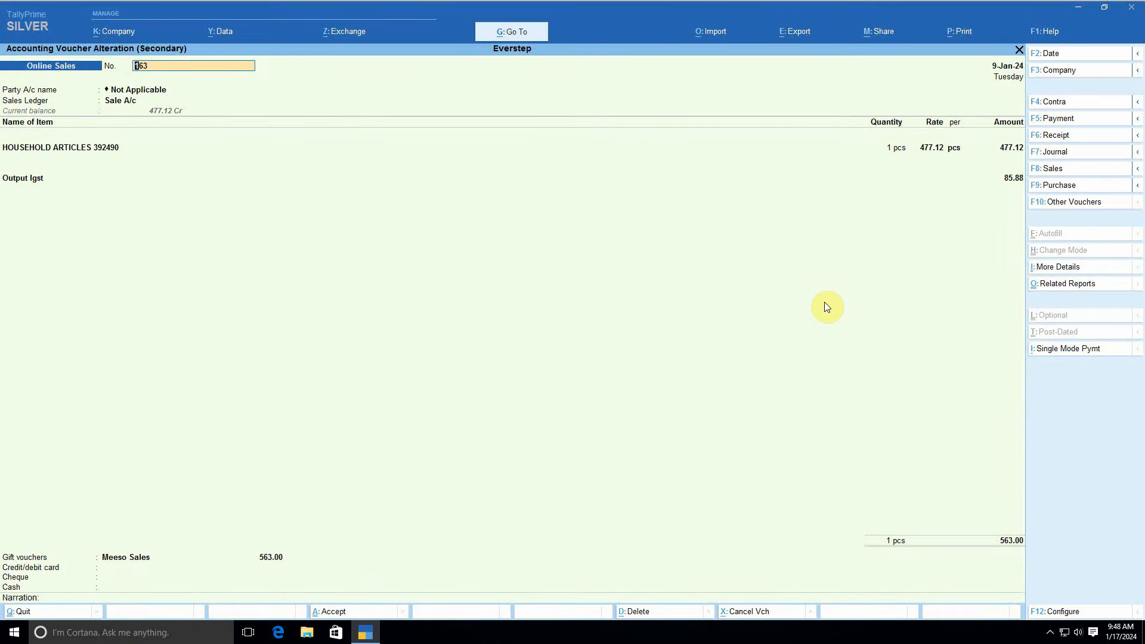
{"action": "key", "text": "ctrl+n"}
{"action": "type", "text": "477"}
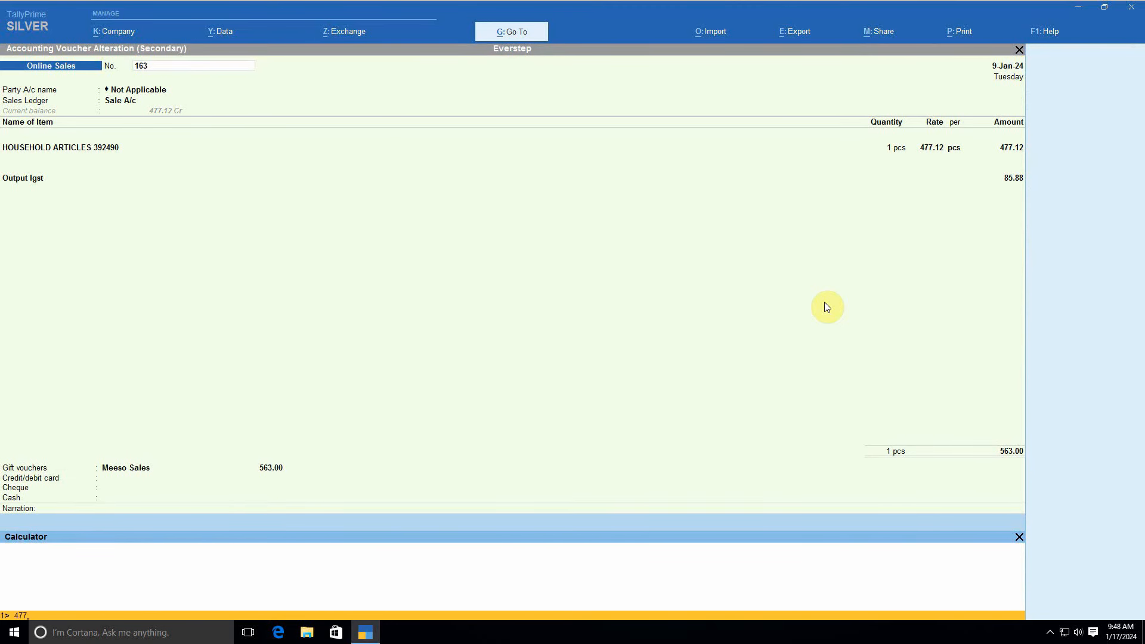
{"action": "type", "text": ".12*1%"}
{"action": "key", "text": "Return"}
{"action": "key", "text": "ctrl+m"}
{"action": "key", "text": "Escape"}
{"action": "key", "text": "y"}
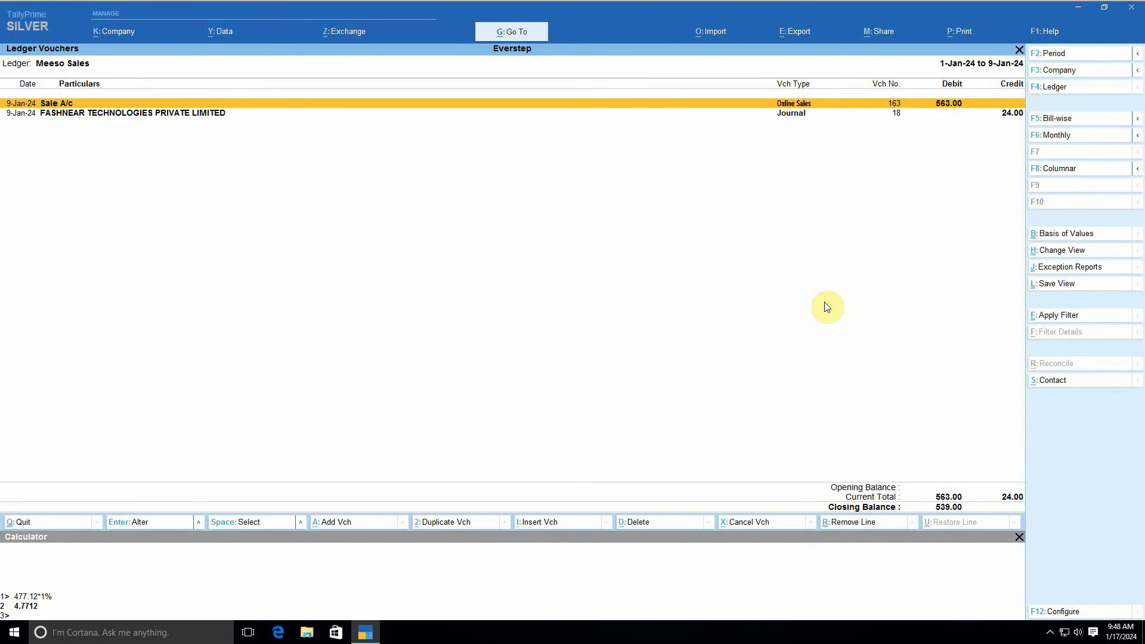
Step: Add a journal voucher from the Meeso Sales ledger and create the debit ledger TCS Cash Ledger under Current Assets
{"action": "key", "text": "alt+a"}
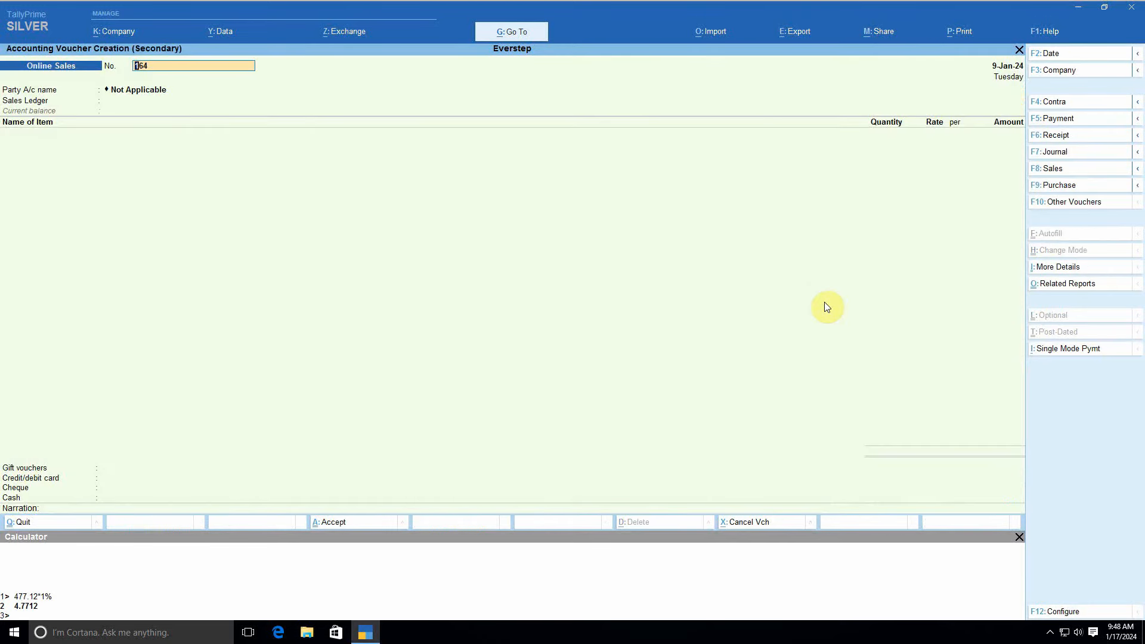
{"action": "key", "text": "F7"}
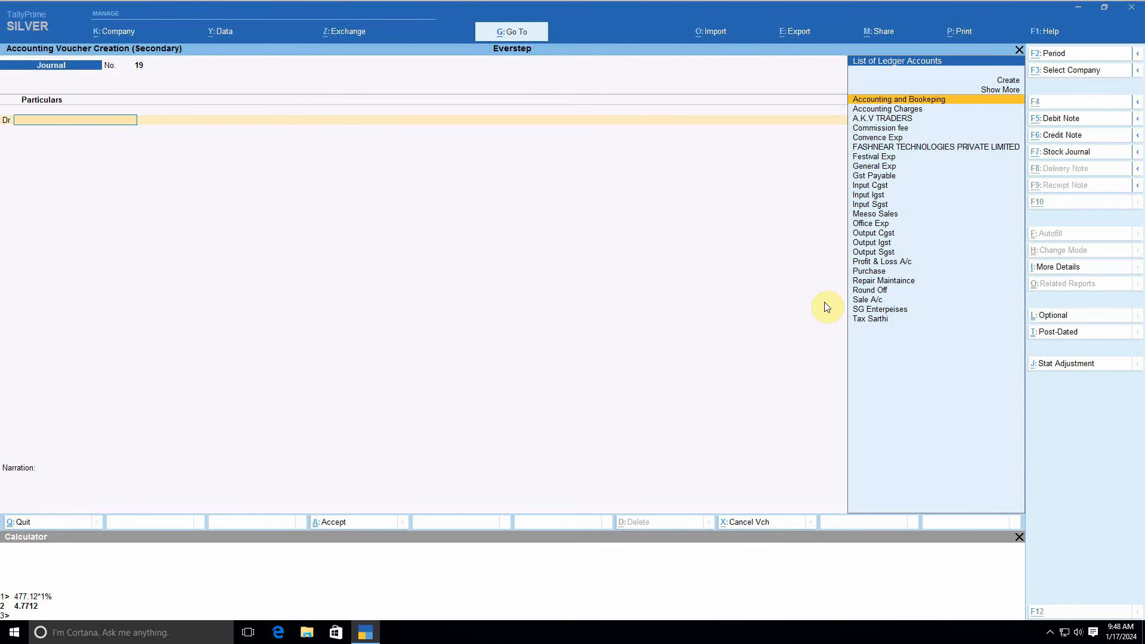
{"action": "key", "text": "alt+c"}
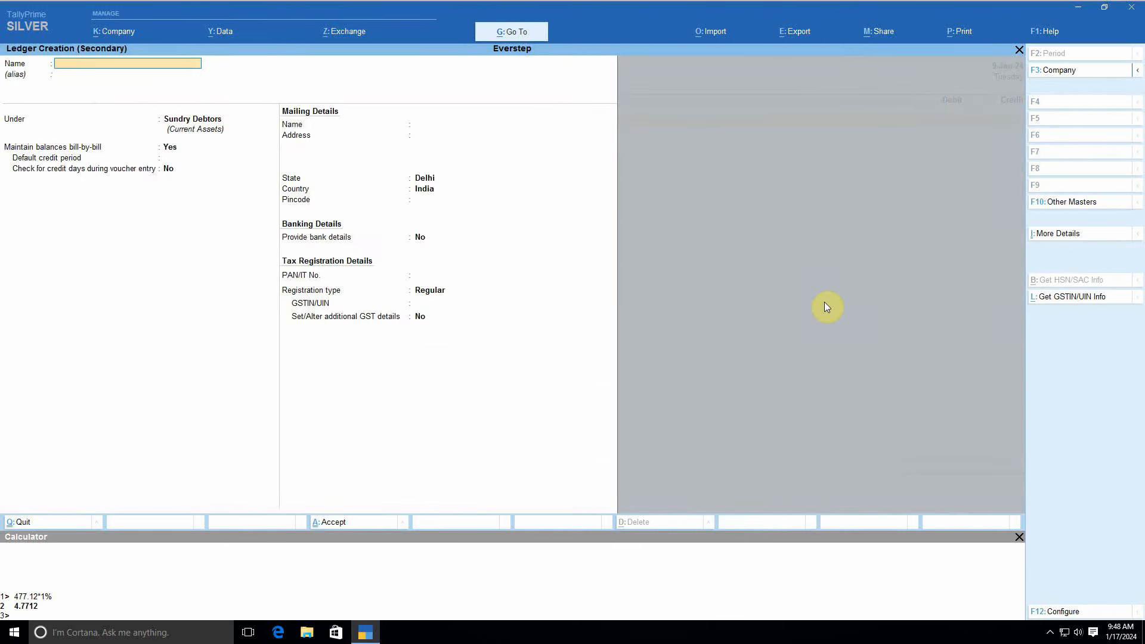
{"action": "type", "text": "TCS Cash Ledger"}
{"action": "key", "text": "Return"}
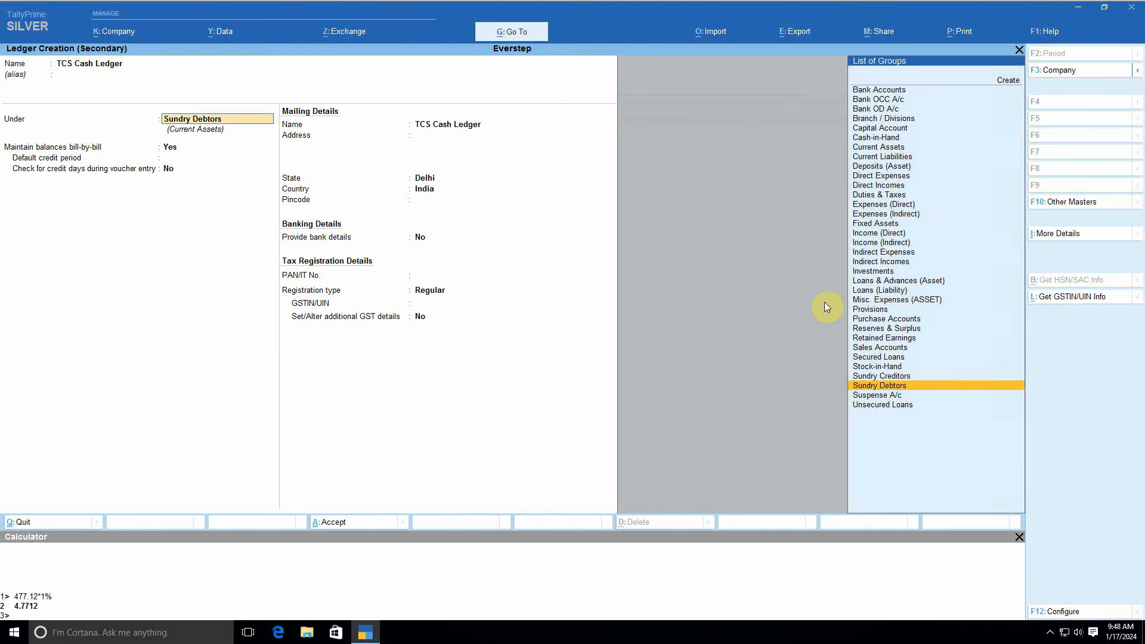
{"action": "type", "text": "cu"}
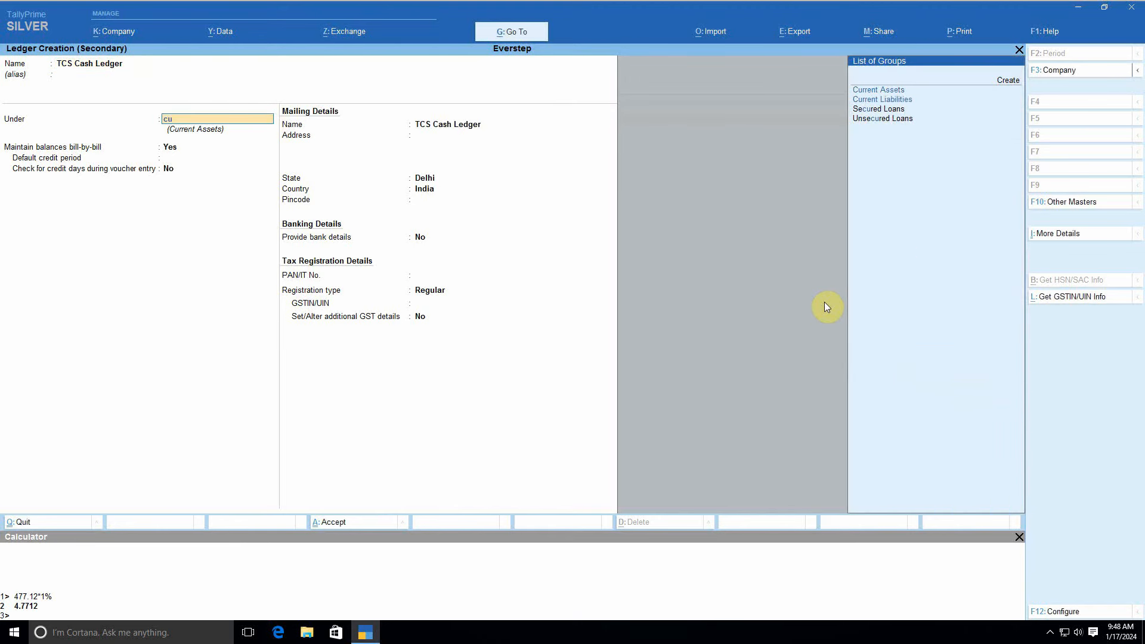
{"action": "type", "text": "rrent"}
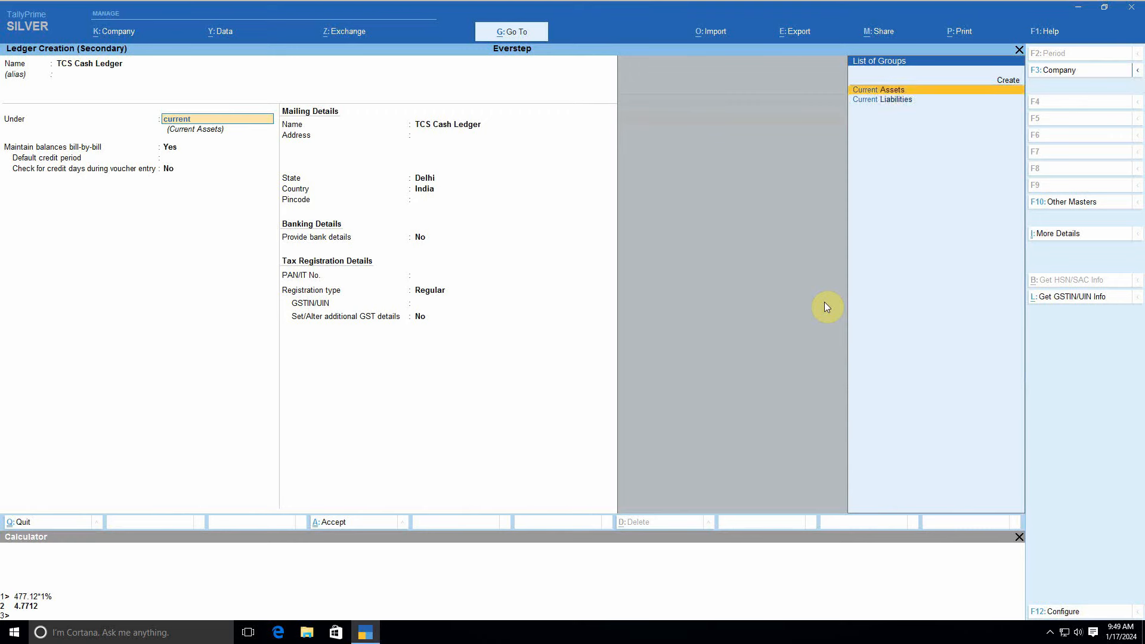
{"action": "key", "text": "Return"}
{"action": "key", "text": "Return"}
{"action": "key", "text": "Return"}
{"action": "key", "text": "Return"}
{"action": "key", "text": "Return"}
{"action": "key", "text": "Return"}
{"action": "key", "text": "Return"}
{"action": "key", "text": "Return"}
{"action": "key", "text": "Return"}
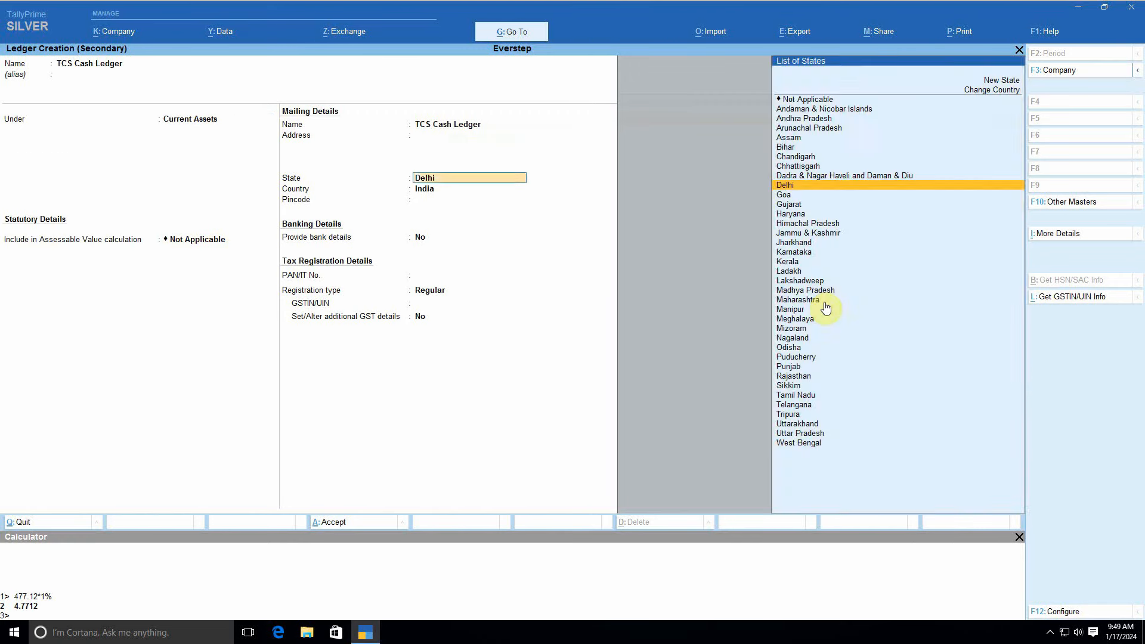
{"action": "key", "text": "Return"}
{"action": "key", "text": "Return"}
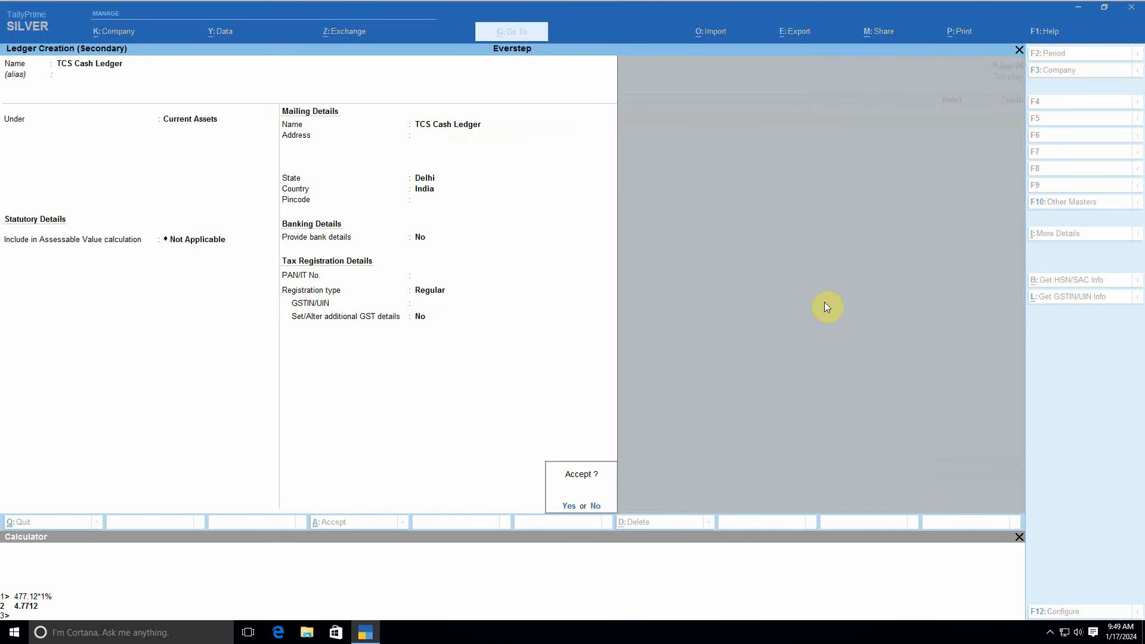
{"action": "key", "text": "Return"}
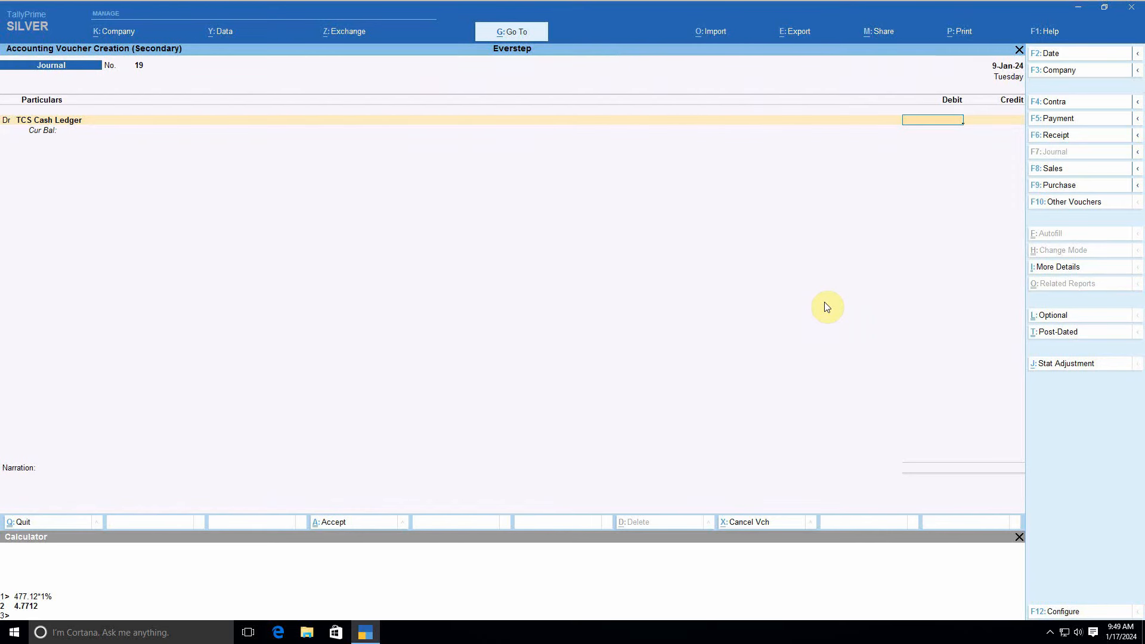
Step: Debit TCS Cash Ledger with 5, credit Meeso Sales with 5.00 as On Account, and save the journal voucher
{"action": "type", "text": "5"}
{"action": "key", "text": "Return"}
{"action": "key", "text": "Return"}
{"action": "type", "text": "Mee"}
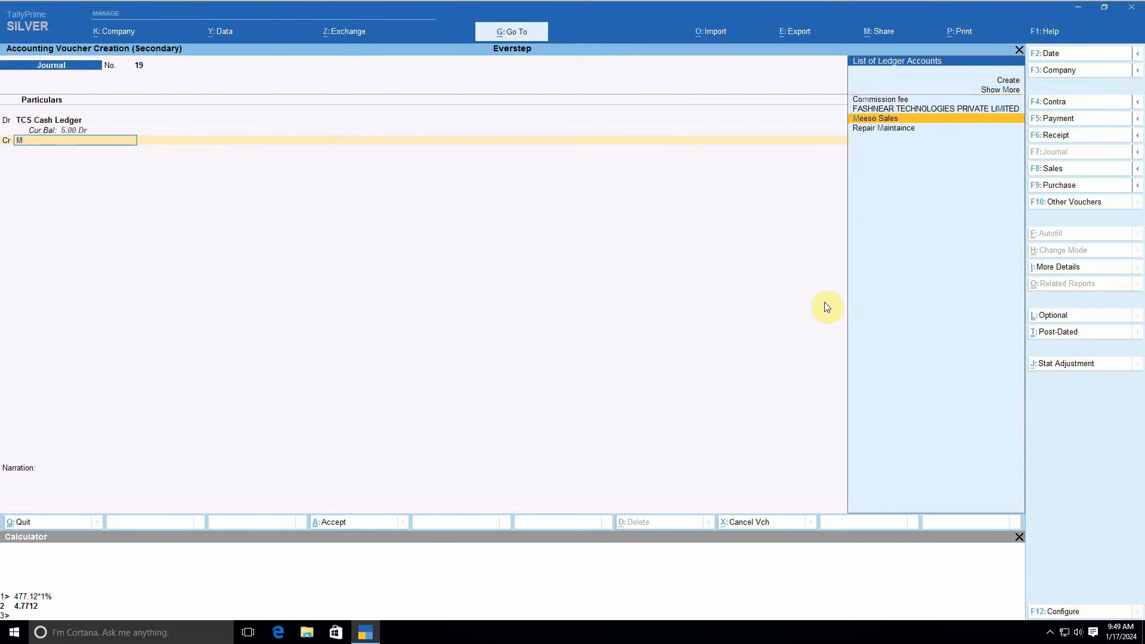
{"action": "key", "text": "Return"}
{"action": "key", "text": "Return"}
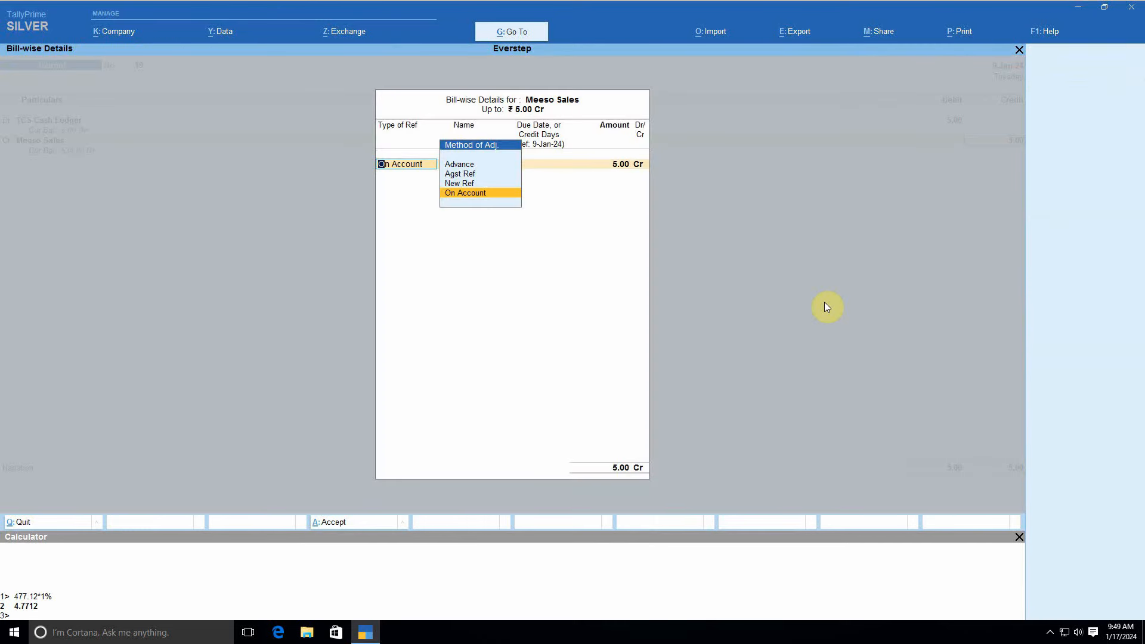
{"action": "key", "text": "Return"}
{"action": "key", "text": "Return"}
{"action": "key", "text": "Return"}
{"action": "key", "text": "Return"}
{"action": "key", "text": "Return"}
{"action": "key", "text": "Return"}
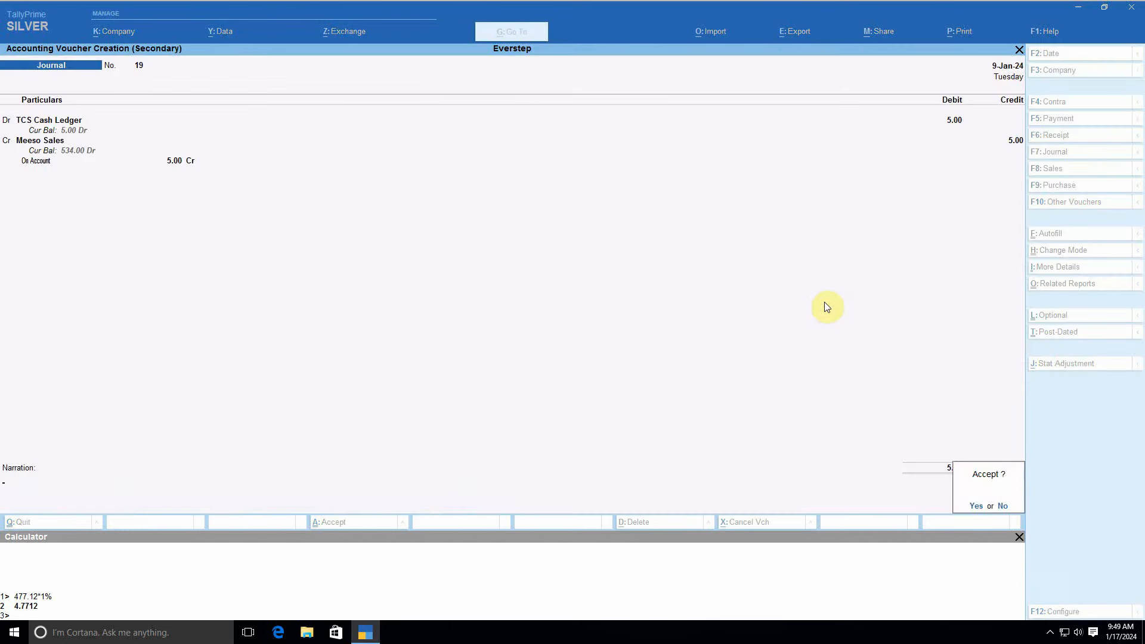
{"action": "key", "text": "Escape"}
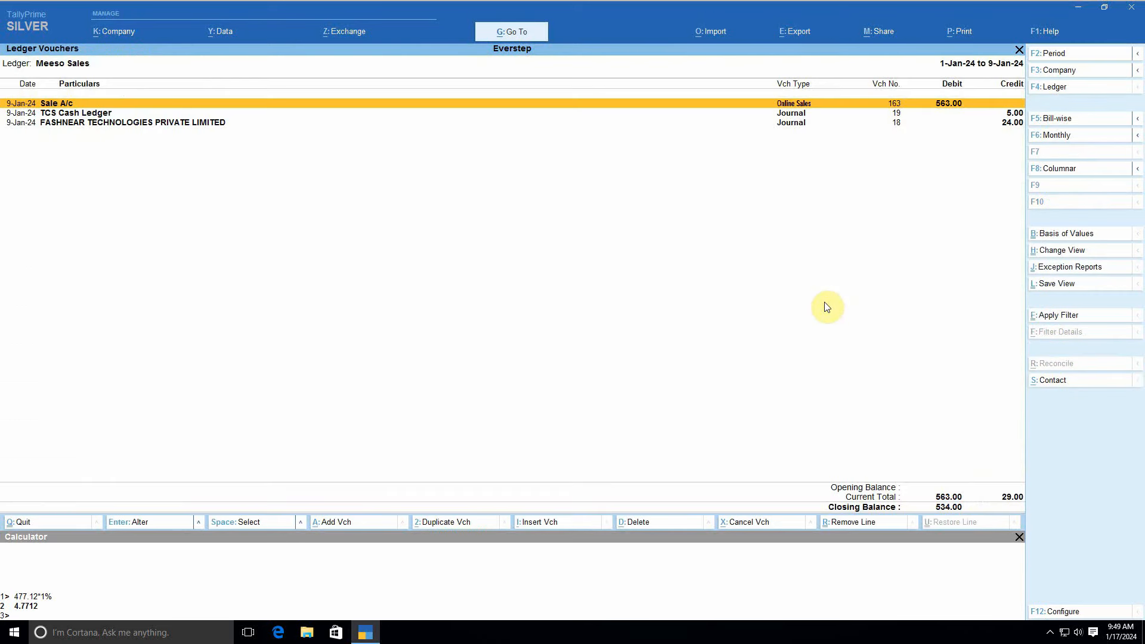
Step: Leave the Meeso Sales ledger and examine TCS Cash Ledger within Current Assets on the Balance Sheet
{"action": "key", "text": "Down"}
{"action": "key", "text": "Down"}
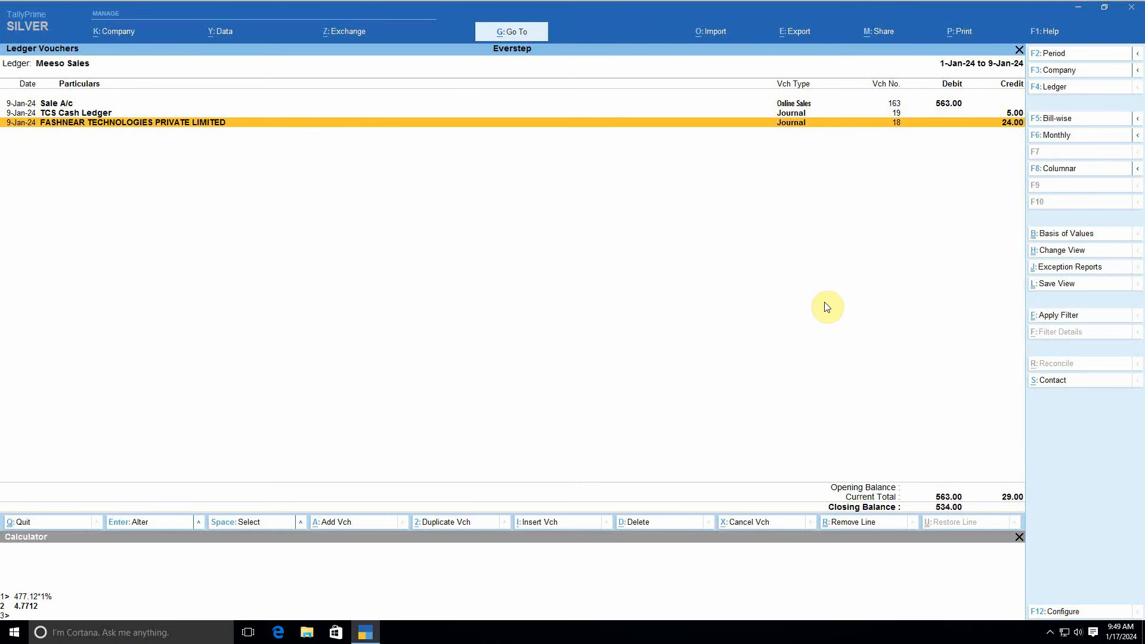
{"action": "key", "text": "Escape"}
{"action": "key", "text": "Escape"}
{"action": "key", "text": "Escape"}
{"action": "key", "text": "Escape"}
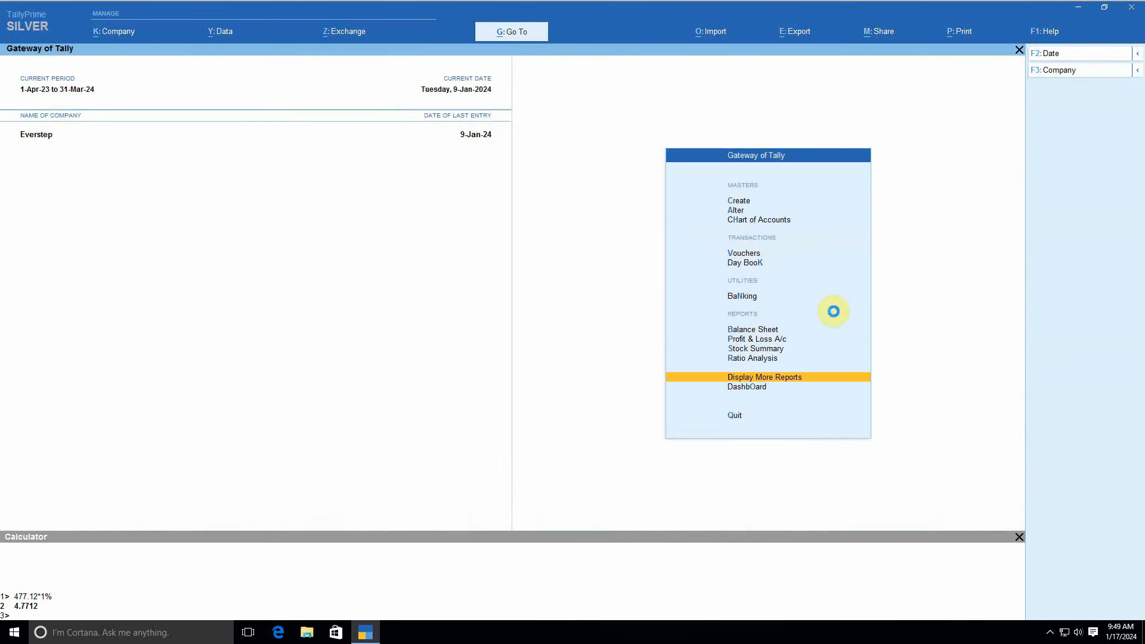
{"action": "key", "text": "Escape"}
{"action": "key", "text": "b"}
{"action": "key", "text": "Right"}
{"action": "key", "text": "Down"}
{"action": "key", "text": "Up"}
{"action": "key", "text": "Return"}
{"action": "key", "text": "Down"}
{"action": "key", "text": "Down"}
{"action": "key", "text": "Down"}
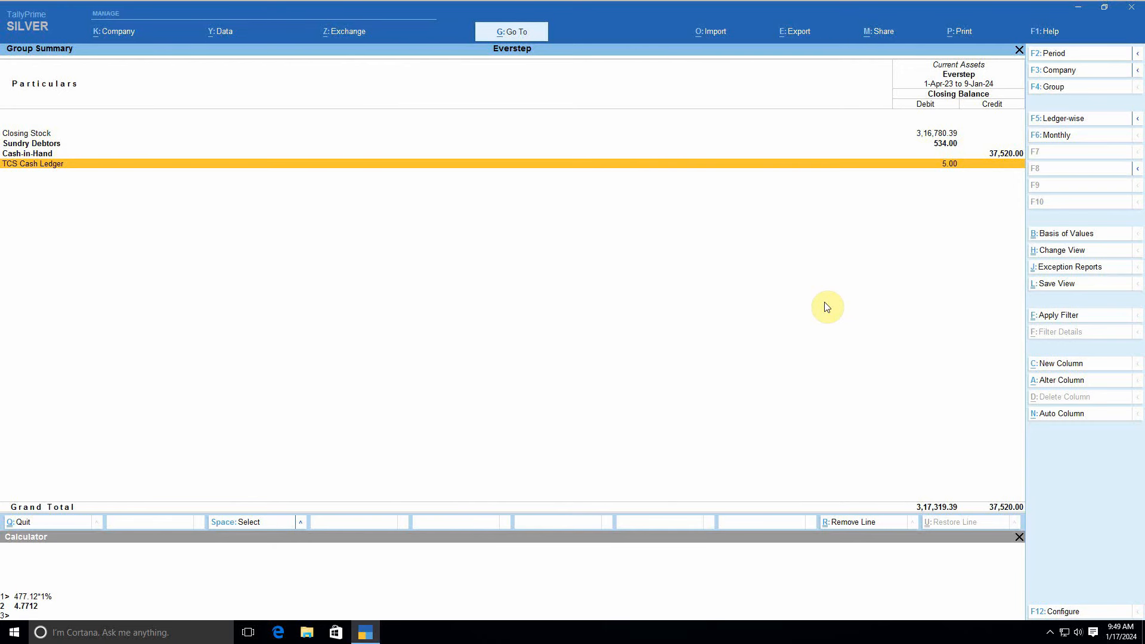
Step: Leave the Balance Sheet and reopen the Meeso Sales ledger vouchers from the account books
{"action": "key", "text": "Escape"}
{"action": "key", "text": "Escape"}
{"action": "key", "text": "Escape"}
{"action": "key", "text": "Escape"}
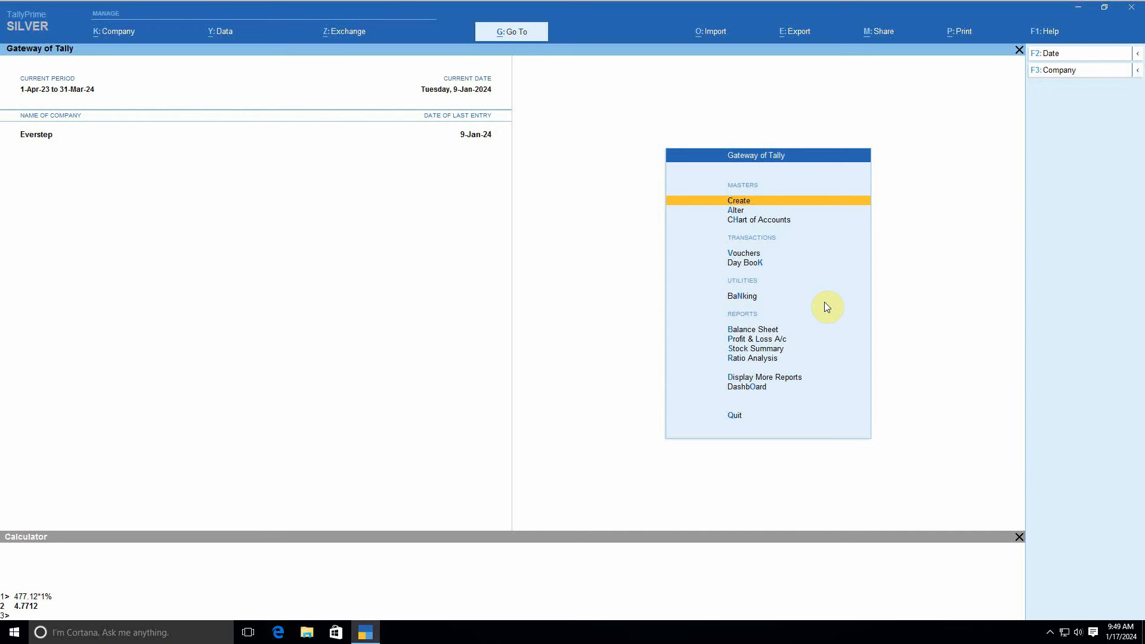
{"action": "type", "text": "dalMee"}
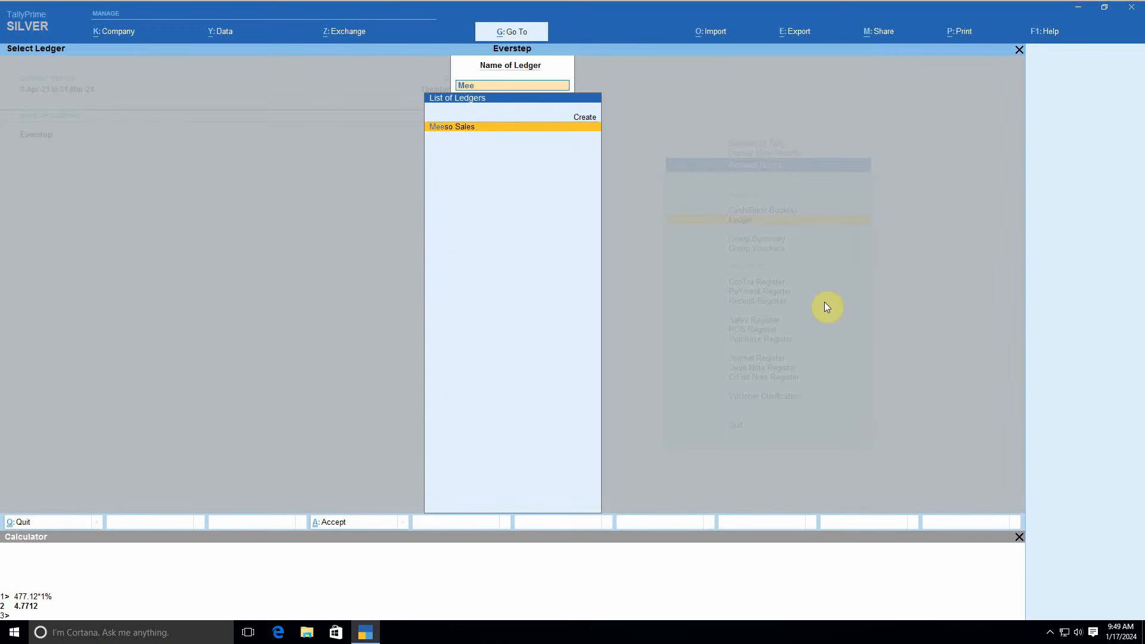
{"action": "key", "text": "Return"}
{"action": "key", "text": "Down"}
{"action": "key", "text": "Down"}
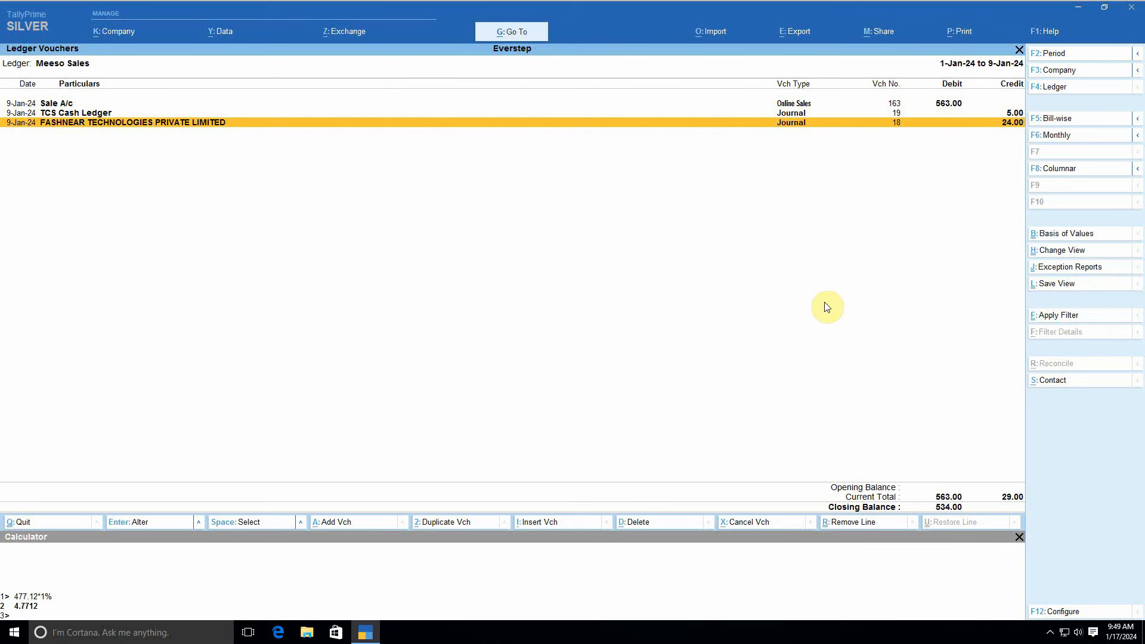
Step: Add another journal voucher from the Meeso Sales ledger and create the debit ledger Tds Receivable under Current Assets
{"action": "key", "text": "alt+a"}
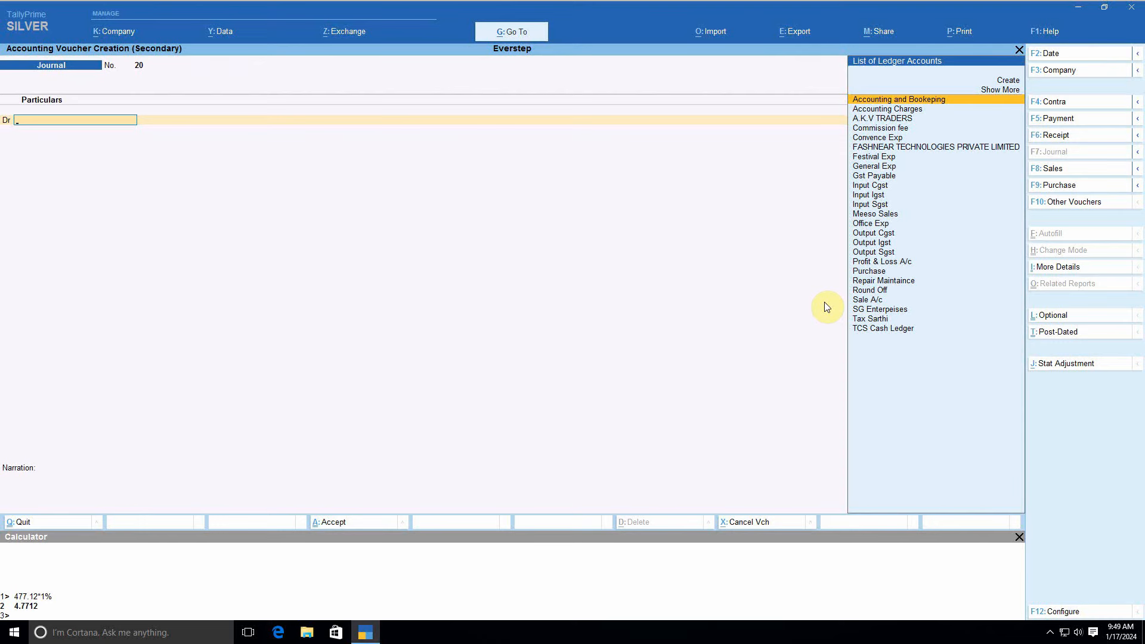
{"action": "key", "text": "Escape"}
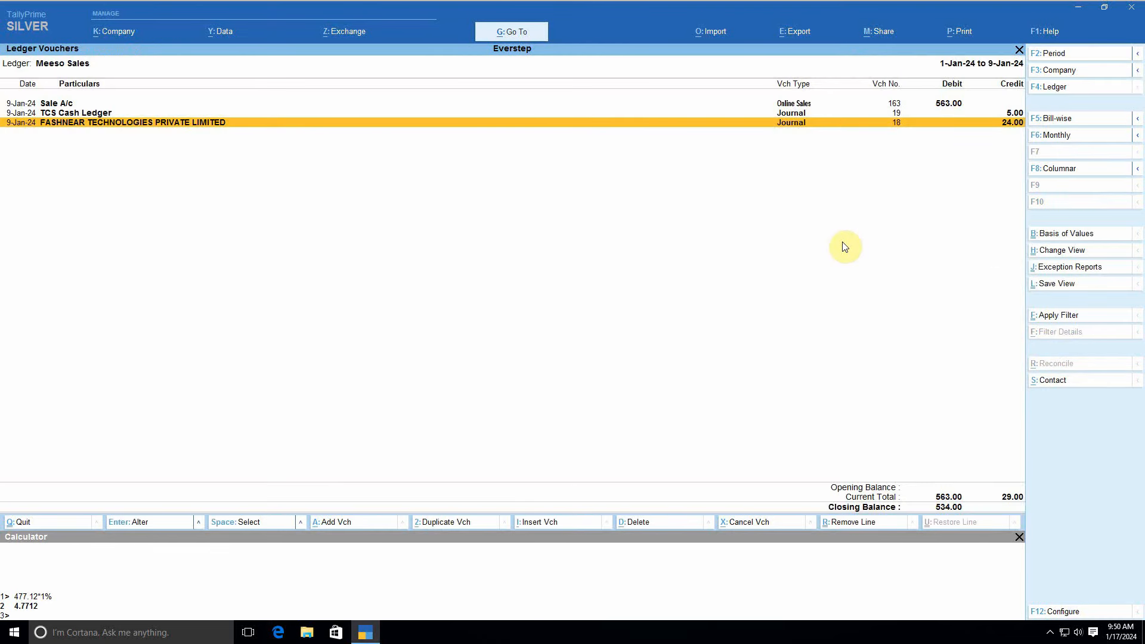
{"action": "key", "text": "alt+a"}
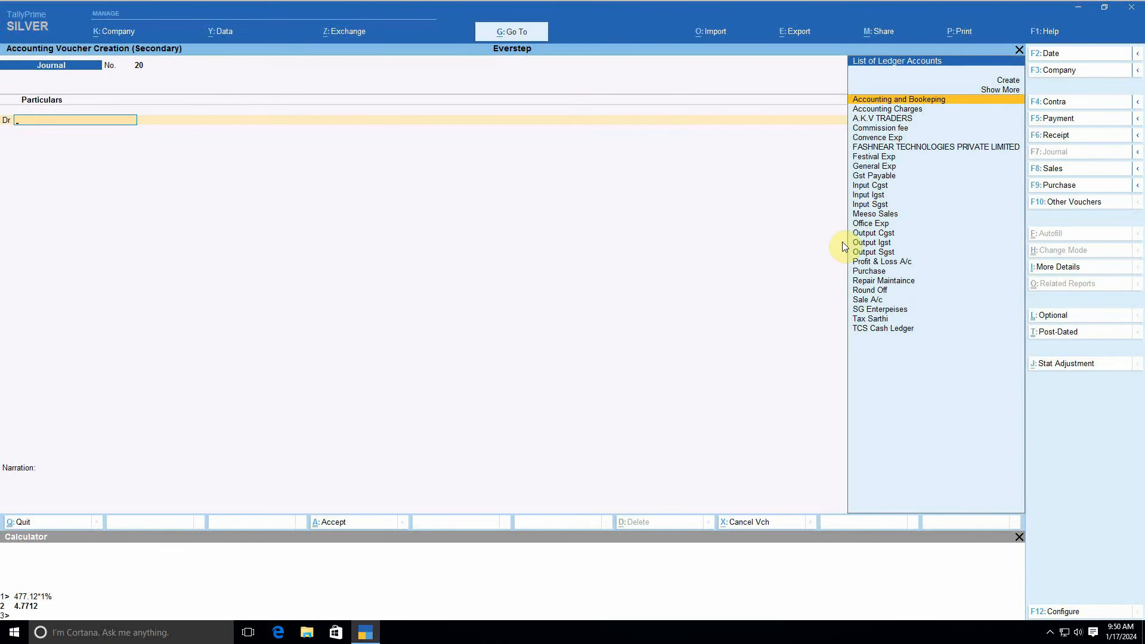
{"action": "type", "text": "ts"}
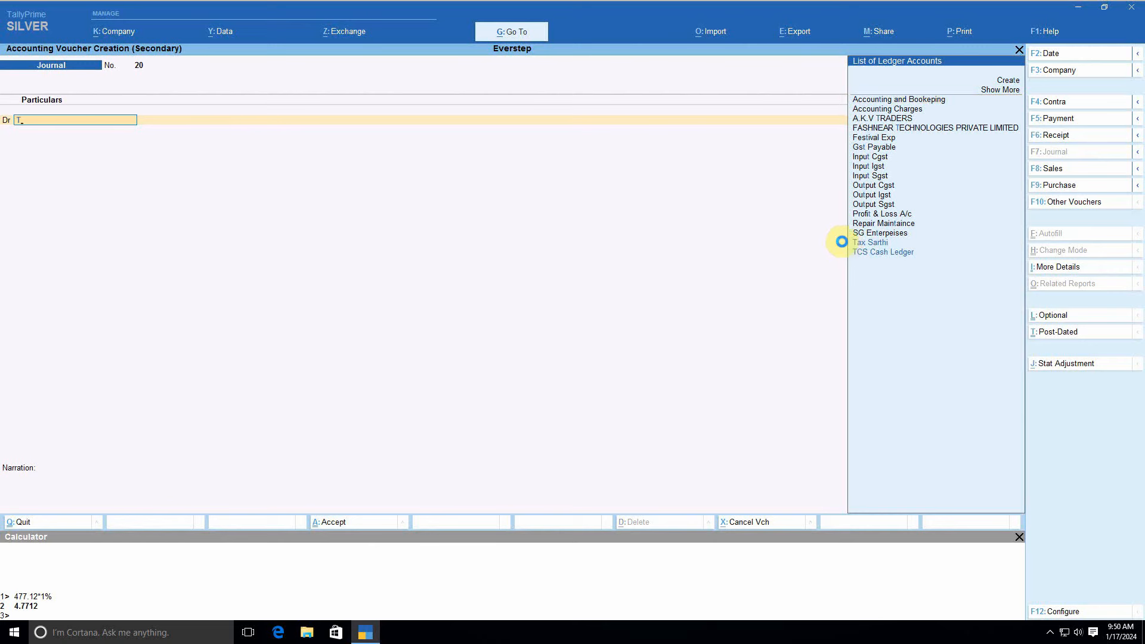
{"action": "key", "text": "BackSpace"}
{"action": "key", "text": "BackSpace"}
{"action": "key", "text": "alt+c"}
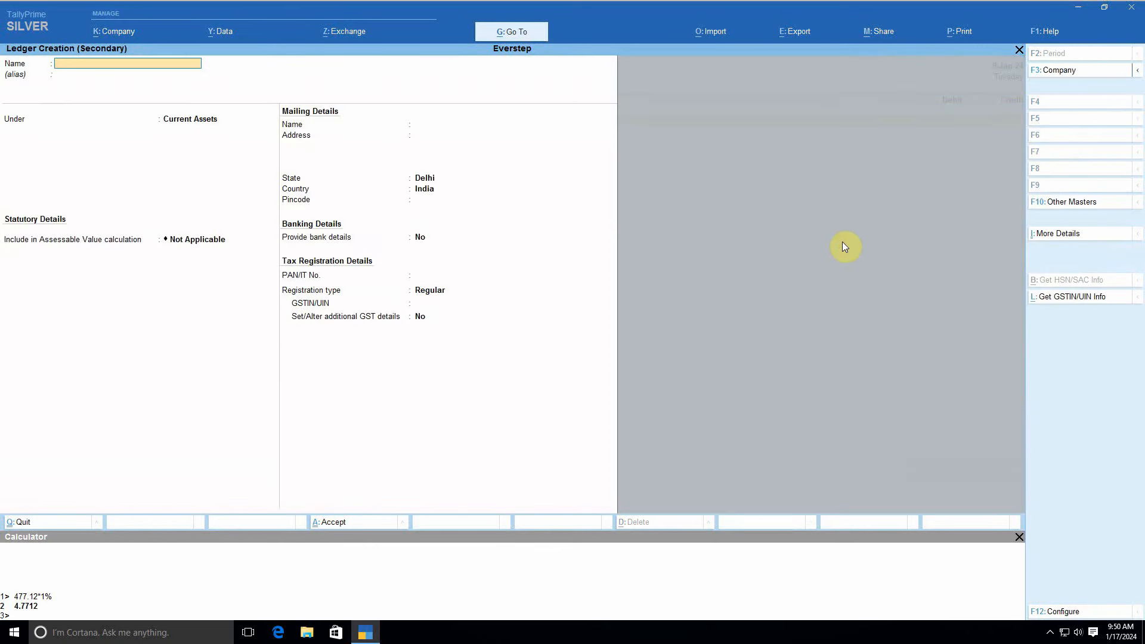
{"action": "type", "text": "Tds Re"}
{"action": "key", "text": "BackSpace"}
{"action": "key", "text": "BackSpace"}
{"action": "type", "text": "eivable"}
{"action": "key", "text": "Return"}
{"action": "key", "text": "Return"}
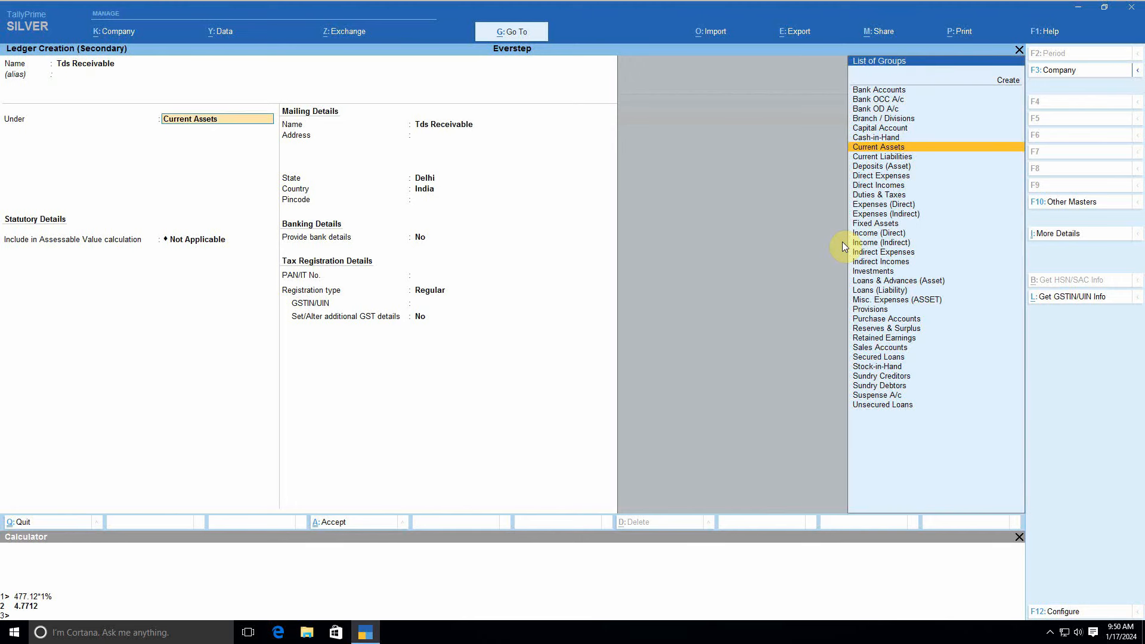
{"action": "key", "text": "Return"}
{"action": "key", "text": "Return"}
{"action": "key", "text": "Return"}
{"action": "key", "text": "Return"}
{"action": "key", "text": "Return"}
{"action": "key", "text": "Return"}
{"action": "key", "text": "Return"}
{"action": "key", "text": "Return"}
{"action": "key", "text": "Return"}
{"action": "key", "text": "Return"}
{"action": "key", "text": "Return"}
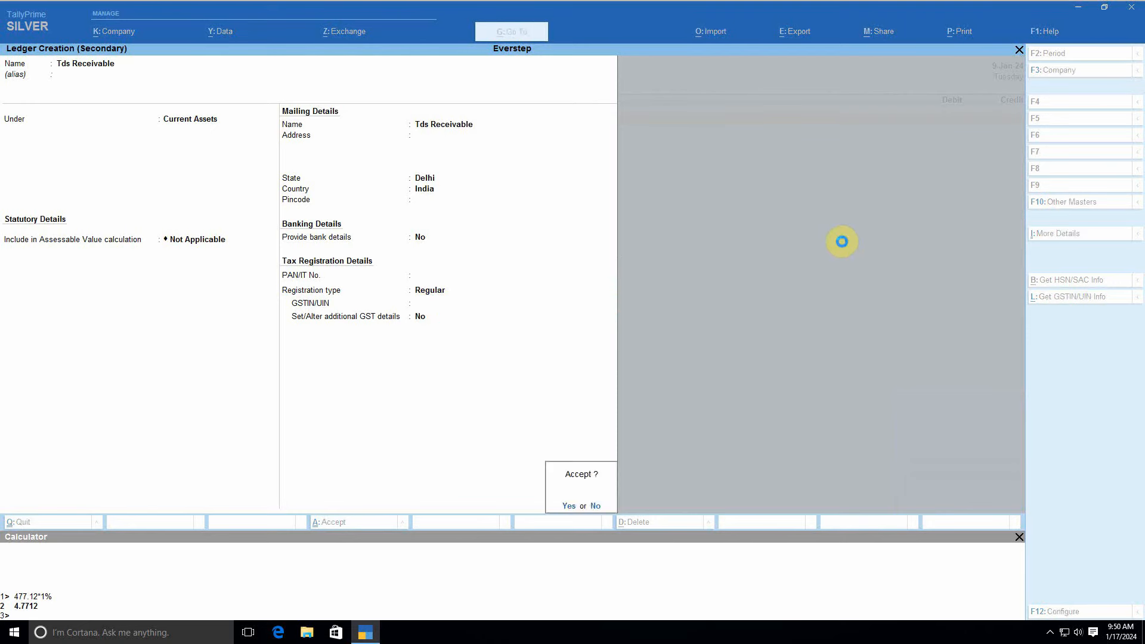
{"action": "key", "text": "Return"}
Step: Debit Tds Receivable with 5, credit Meeso Sales with 5.00 as On Account, and save the journal voucher
{"action": "type", "text": "5"}
{"action": "key", "text": "Return"}
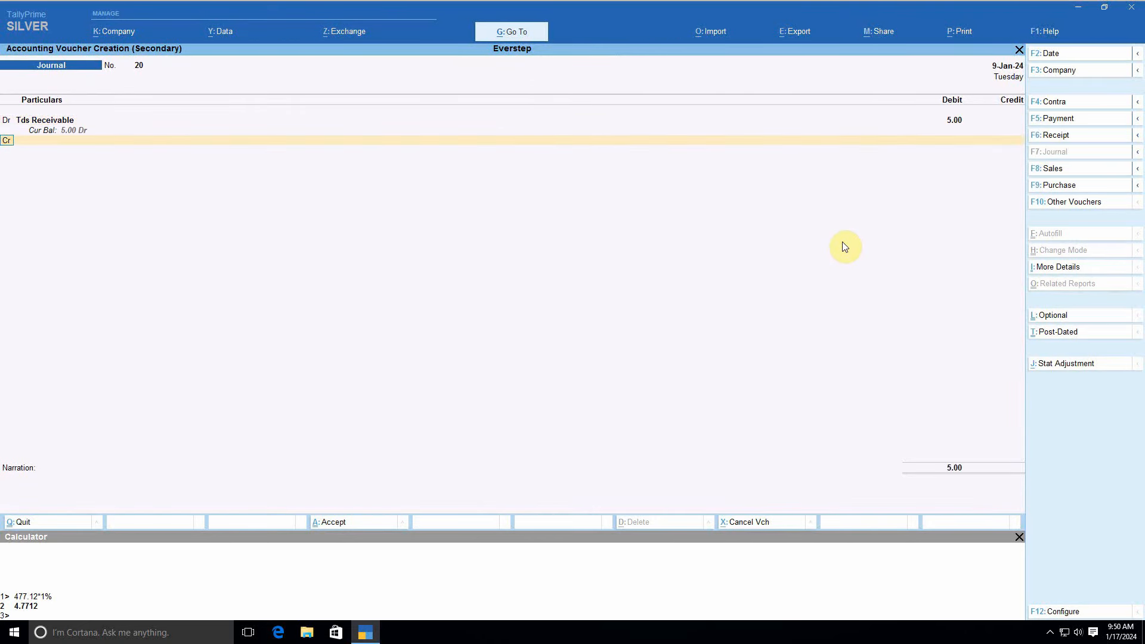
{"action": "type", "text": "Mee"}
{"action": "key", "text": "Return"}
{"action": "key", "text": "Return"}
{"action": "key", "text": "Return"}
{"action": "key", "text": "Return"}
{"action": "key", "text": "Return"}
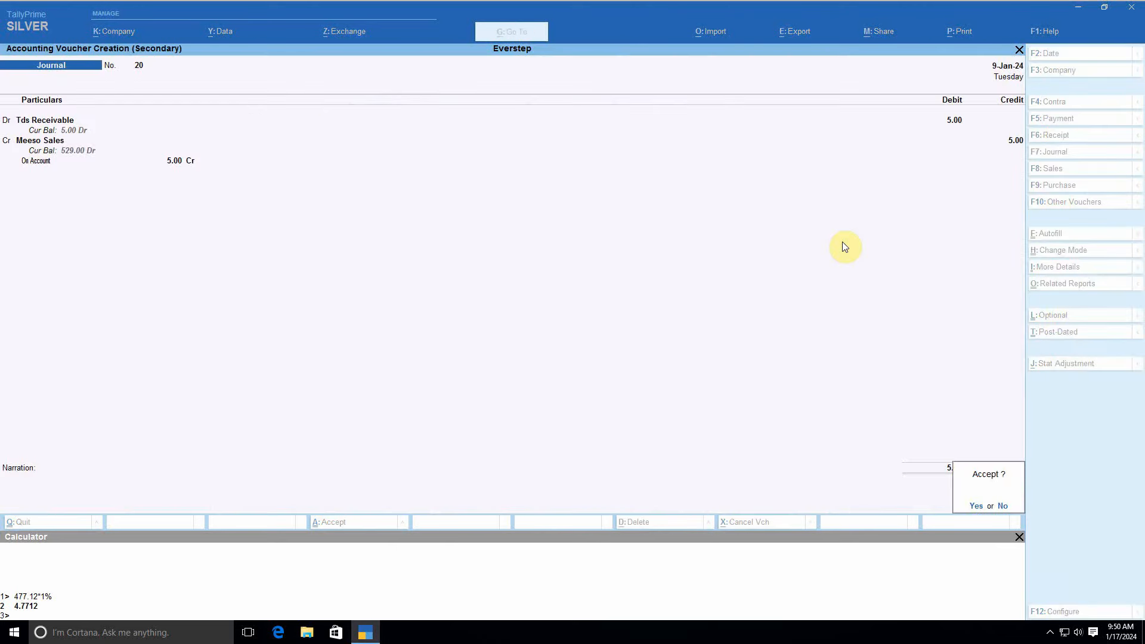
{"action": "key", "text": "Return"}
Step: Add a receipt voucher from the Meeso Sales ledger, with Bank Account as the receiving account and Meeso Sales as the particulars
{"action": "key", "text": "Down"}
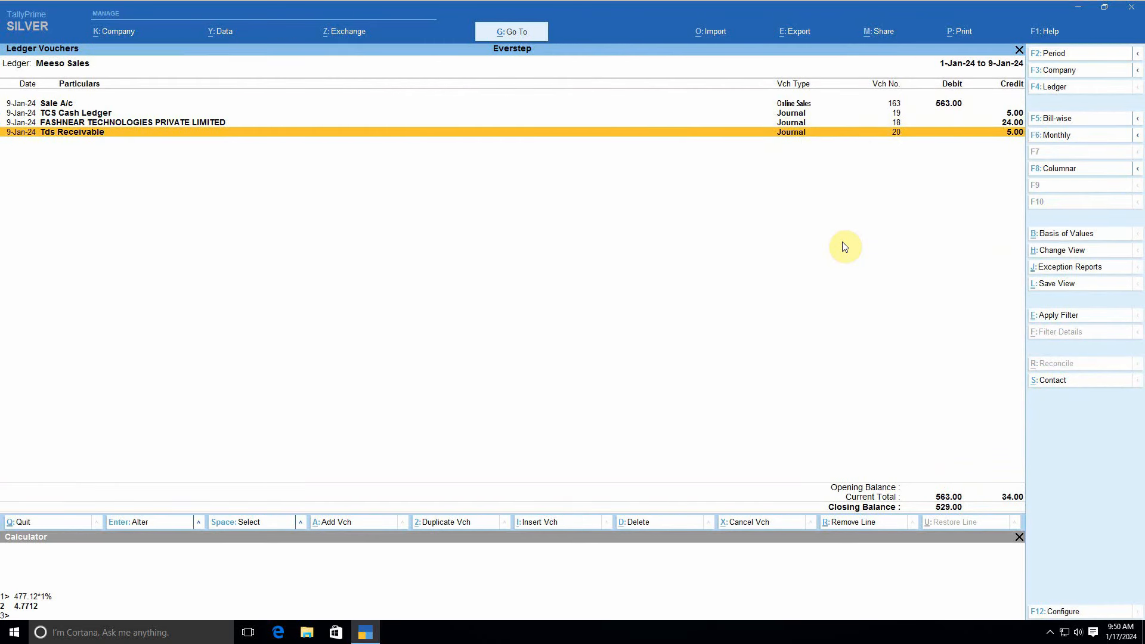
{"action": "key", "text": "Up"}
{"action": "key", "text": "Up"}
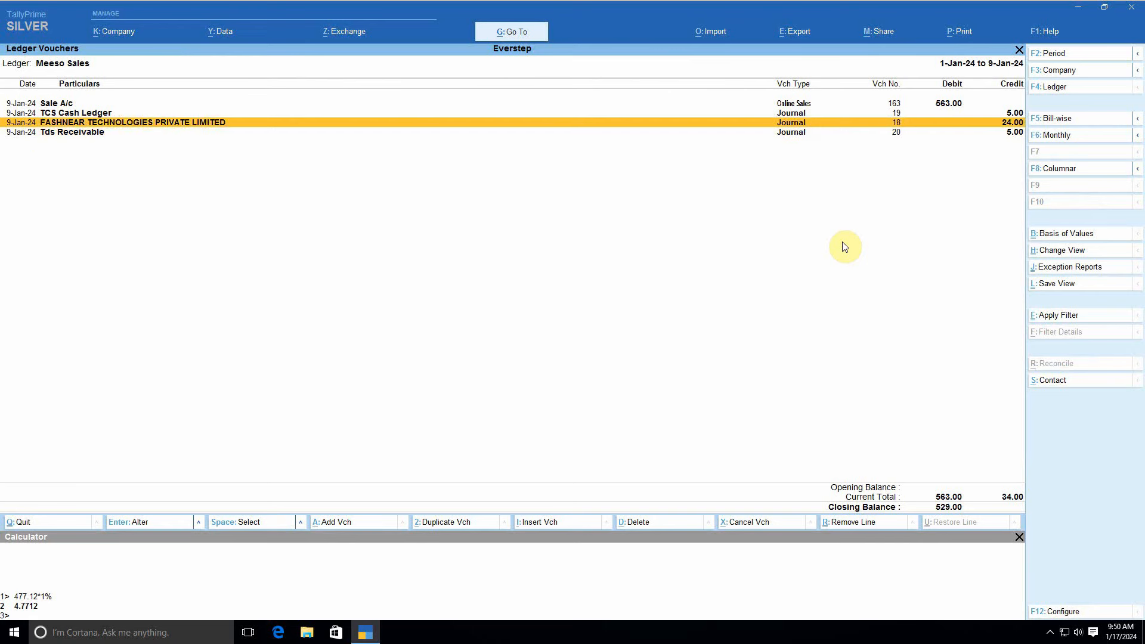
{"action": "key", "text": "Down"}
{"action": "key", "text": "Down"}
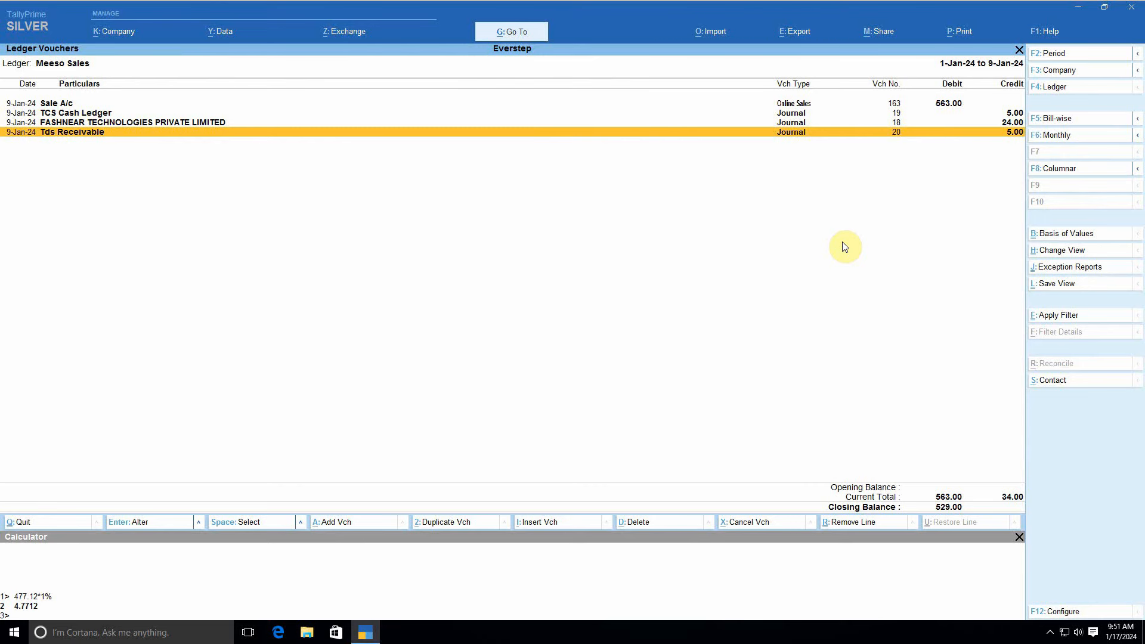
{"action": "key", "text": "alt+a"}
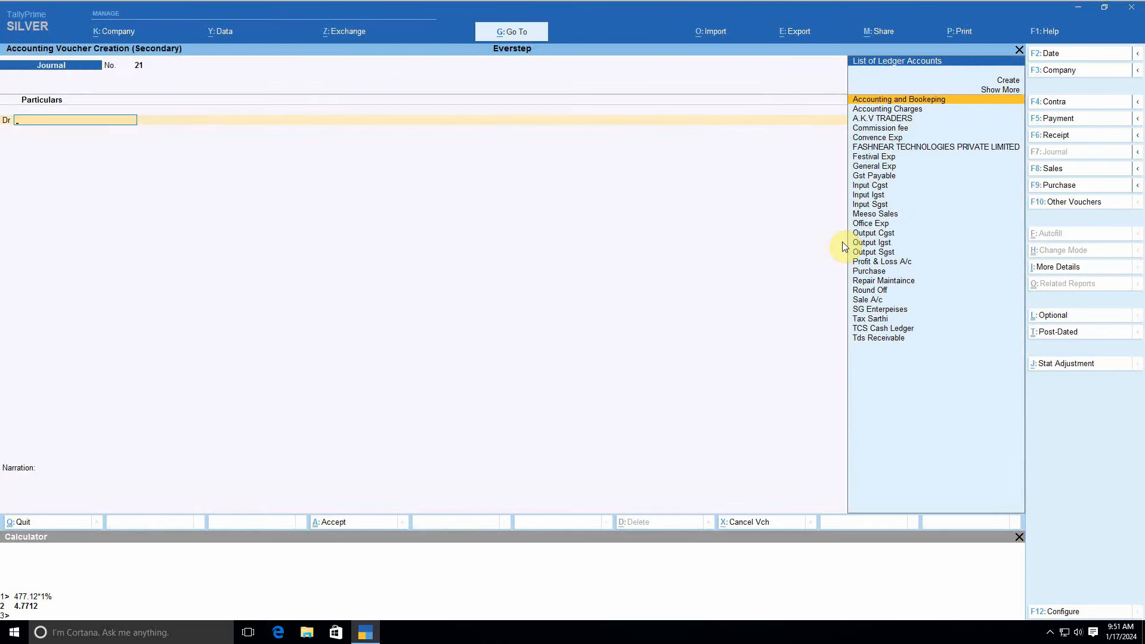
{"action": "key", "text": "F6"}
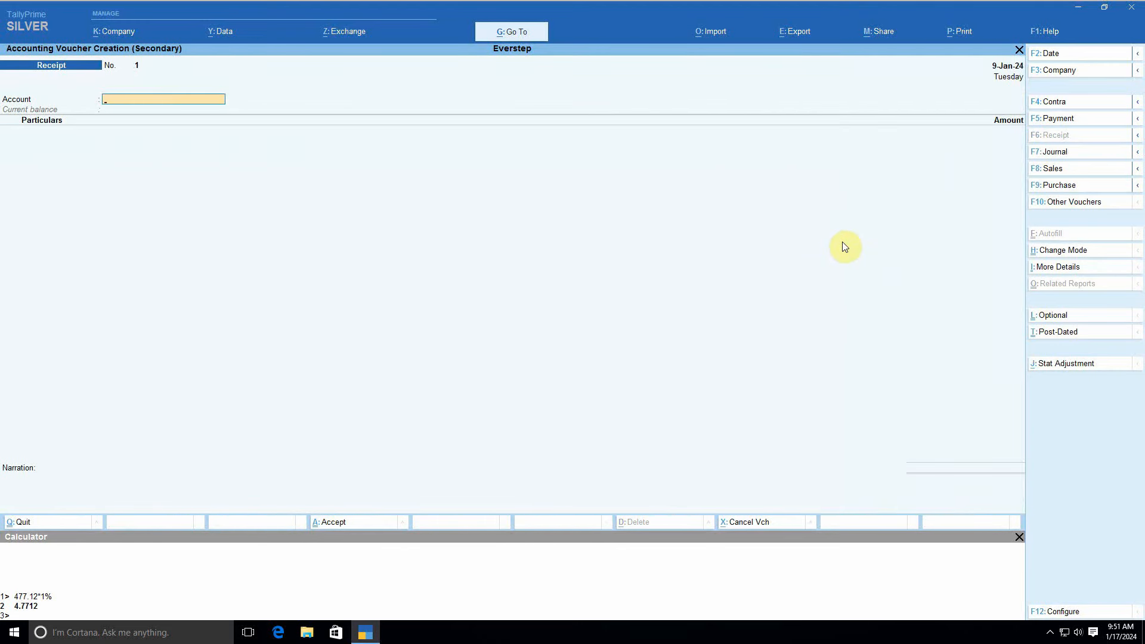
{"action": "key", "text": "Return"}
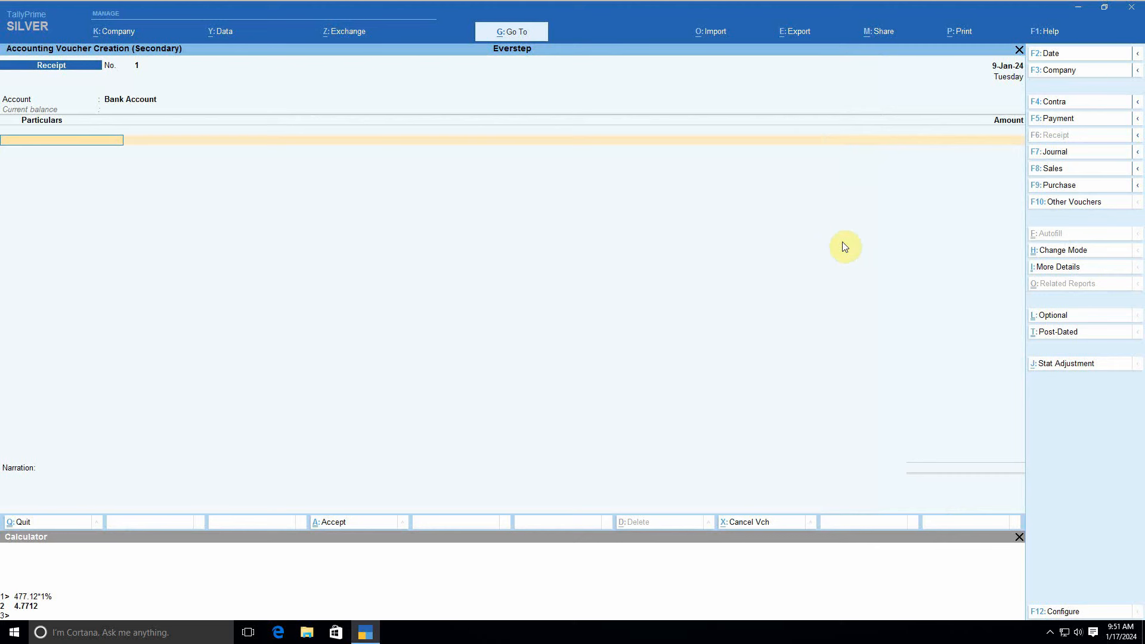
{"action": "type", "text": "mee"}
{"action": "key", "text": "Return"}
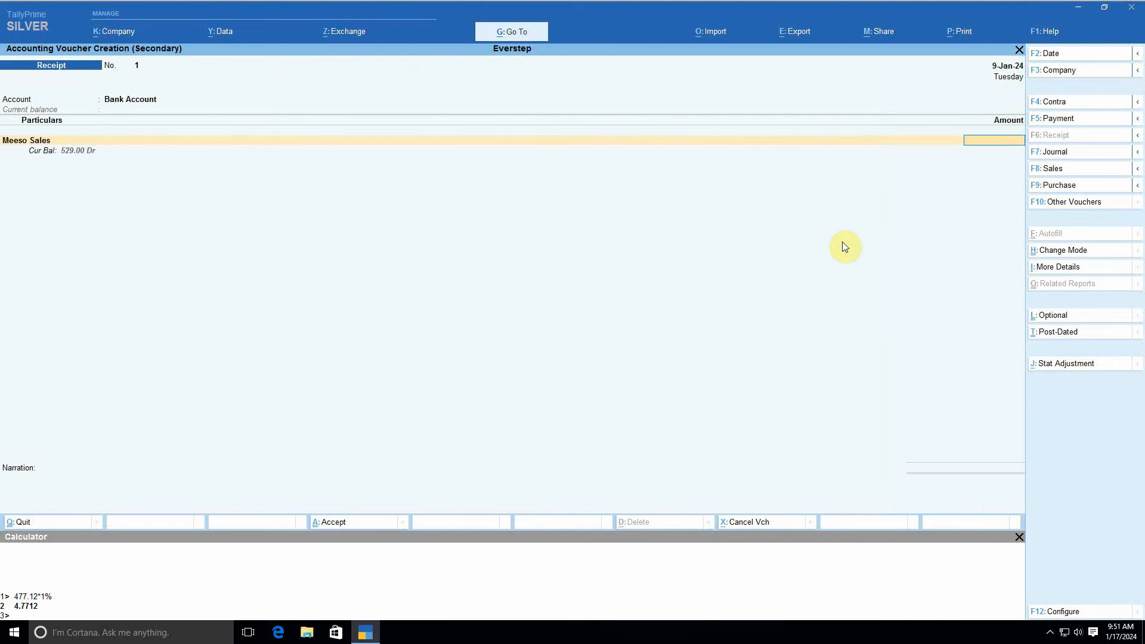
Step: Enter 529 as the amount received from Meeso Sales, allocate it On Account, and save the receipt voucher
{"action": "type", "text": "529"}
{"action": "key", "text": "Return"}
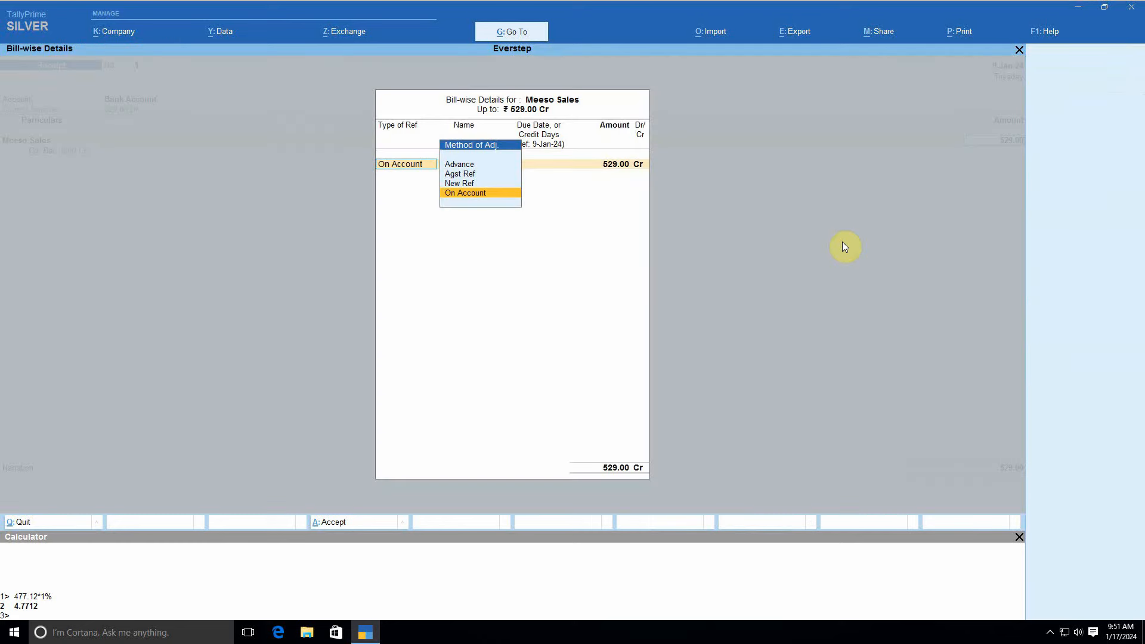
{"action": "key", "text": "Return"}
{"action": "key", "text": "Return"}
{"action": "key", "text": "Return"}
{"action": "key", "text": "Return"}
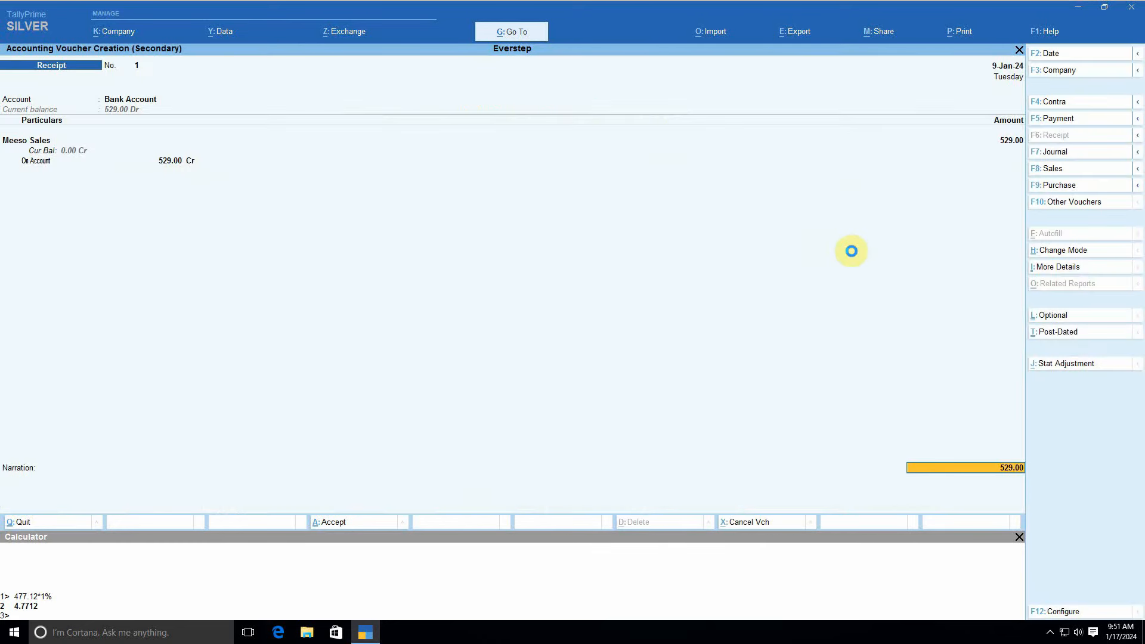
{"action": "key", "text": "Return"}
{"action": "key", "text": "Return"}
{"action": "key", "text": "Return"}
{"action": "key", "text": "Return"}
{"action": "key", "text": "Return"}
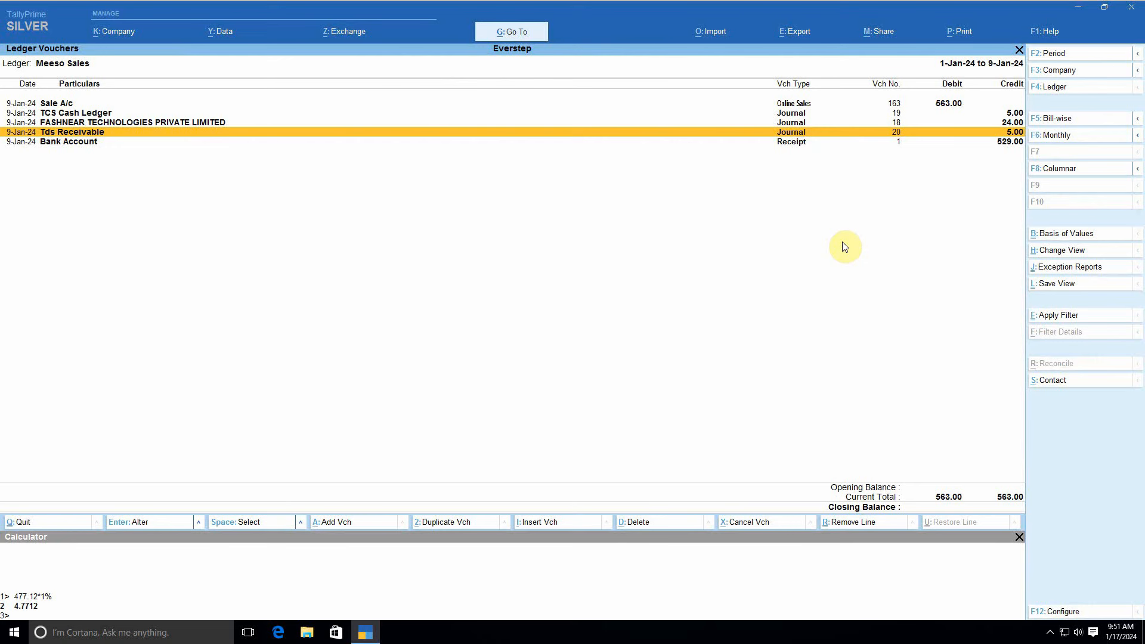
Step: Review the sale, TCS, Fashnear, TDS and bank receipt entries in the Meeso Sales ledger, and return to the Gateway of Tally
{"action": "key", "text": "Up"}
{"action": "key", "text": "Up"}
{"action": "key", "text": "Up"}
{"action": "key", "text": "Down"}
{"action": "key", "text": "Down"}
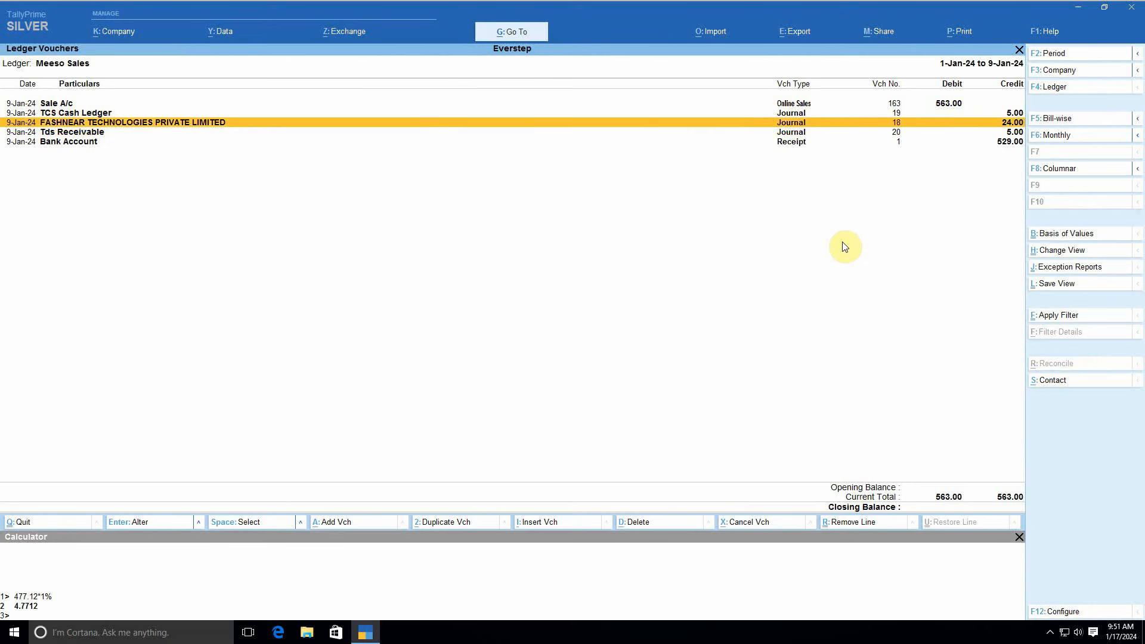
{"action": "key", "text": "Up"}
{"action": "key", "text": "Down"}
{"action": "key", "text": "Down"}
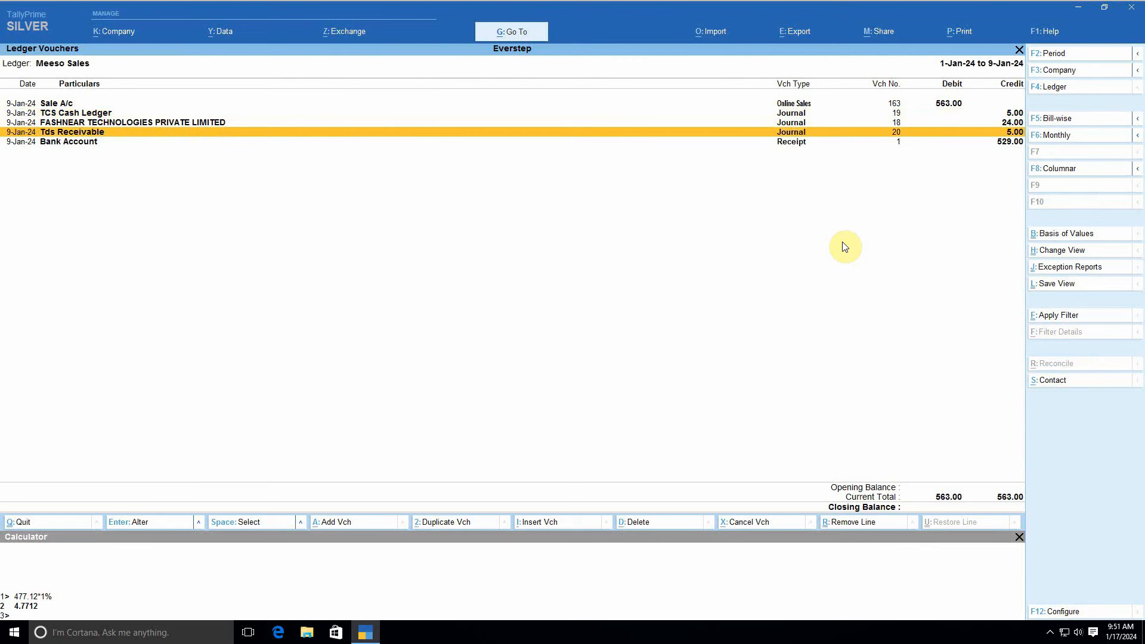
{"action": "key", "text": "Down"}
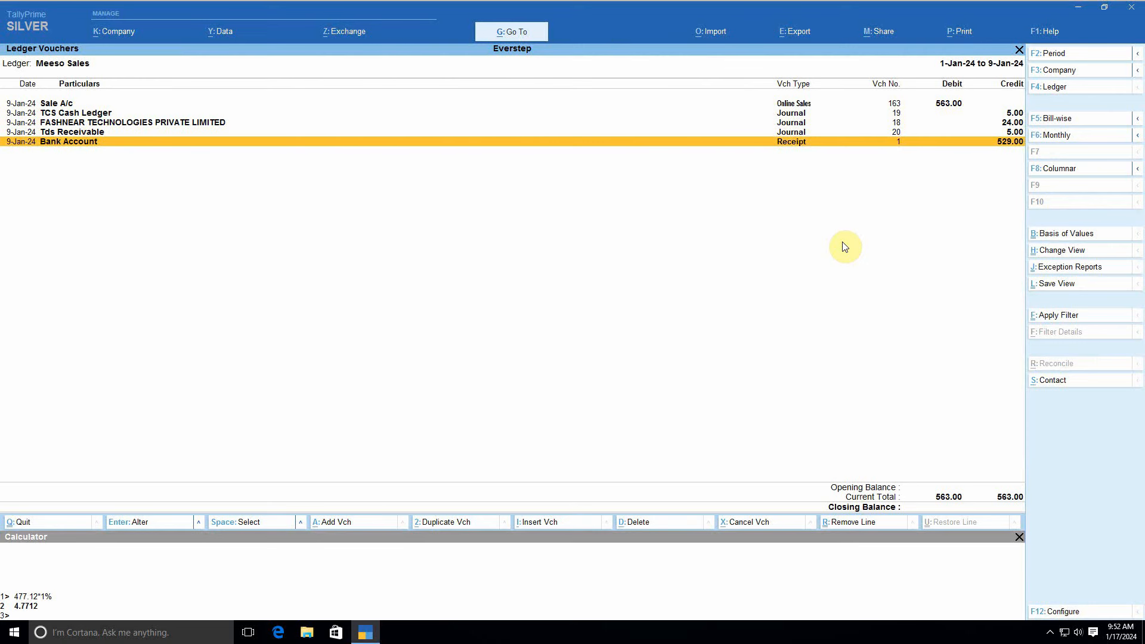
{"action": "key", "text": "Up"}
{"action": "key", "text": "Up"}
{"action": "key", "text": "Up"}
{"action": "key", "text": "Up"}
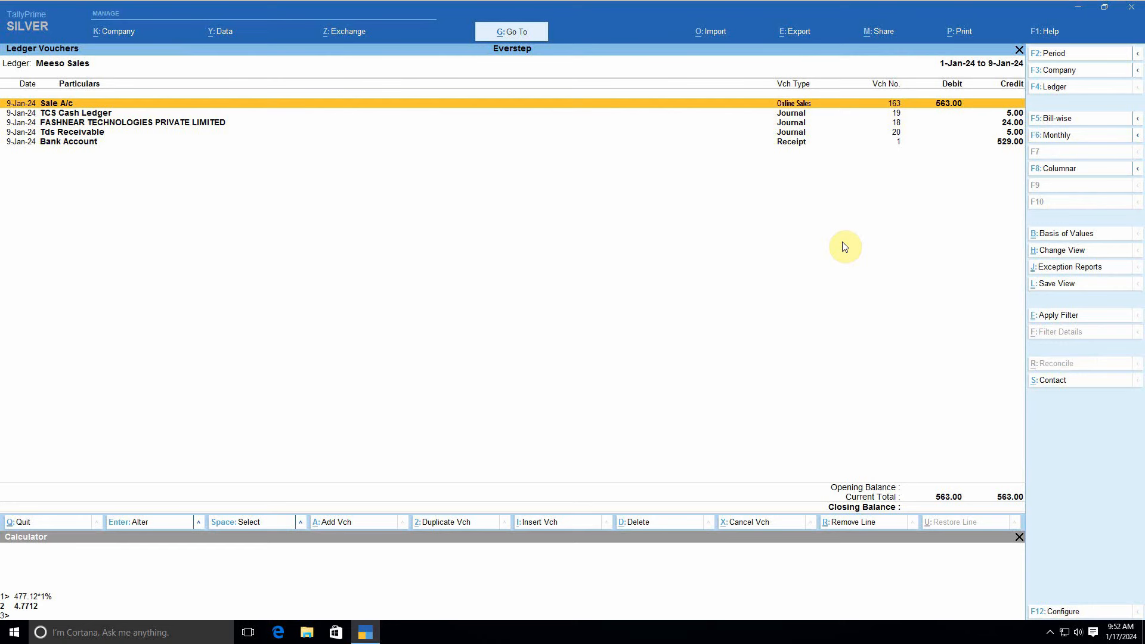
{"action": "key", "text": "Escape"}
{"action": "key", "text": "Escape"}
{"action": "key", "text": "Escape"}
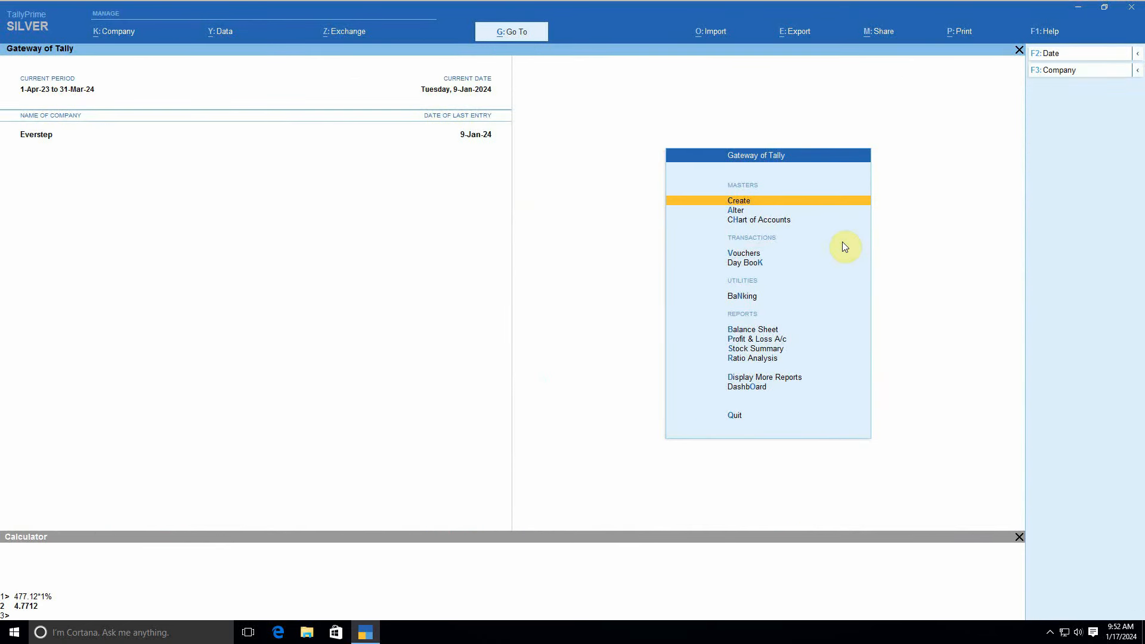